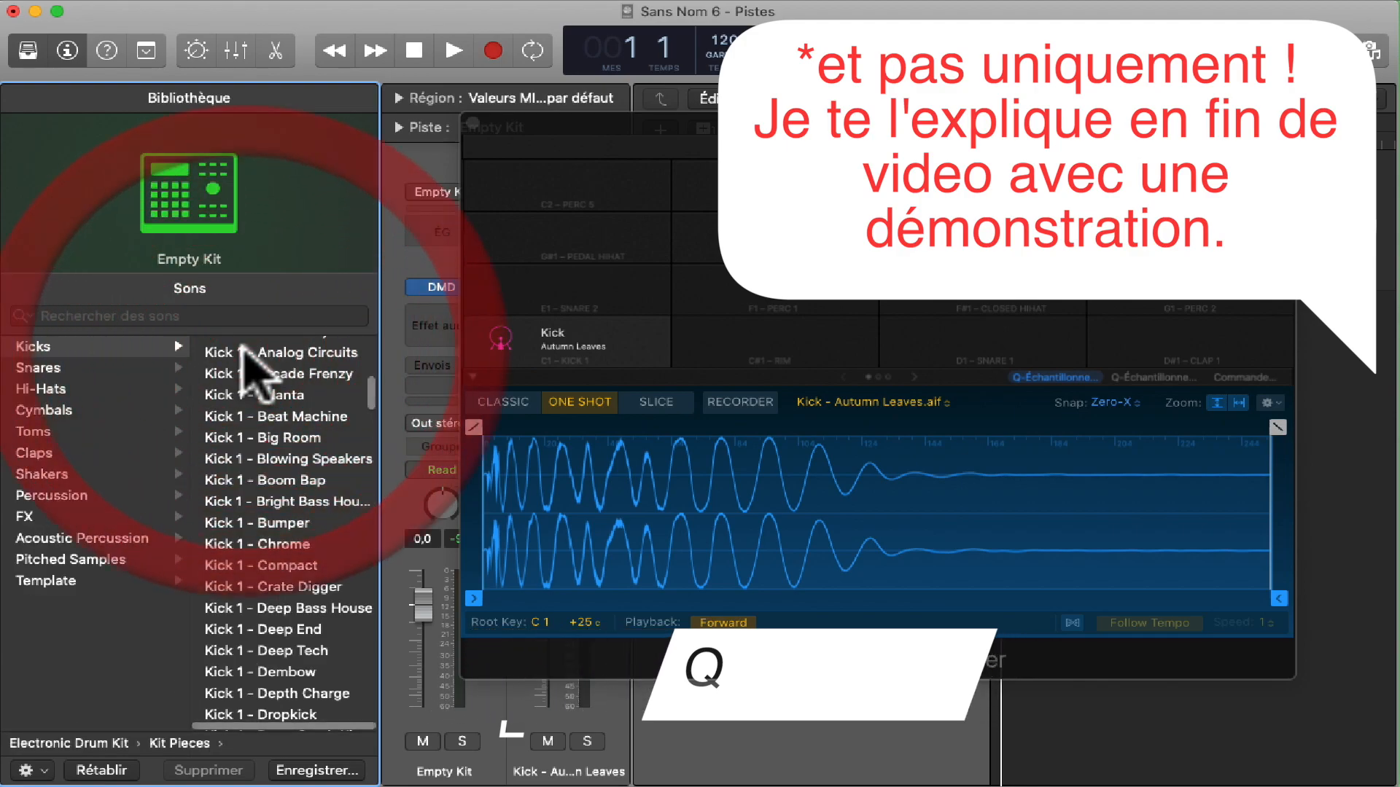
Close the Drum Machine Designer window and load the 808 Flex kit from the Electronic Drum Kit category
left_click(470, 130)
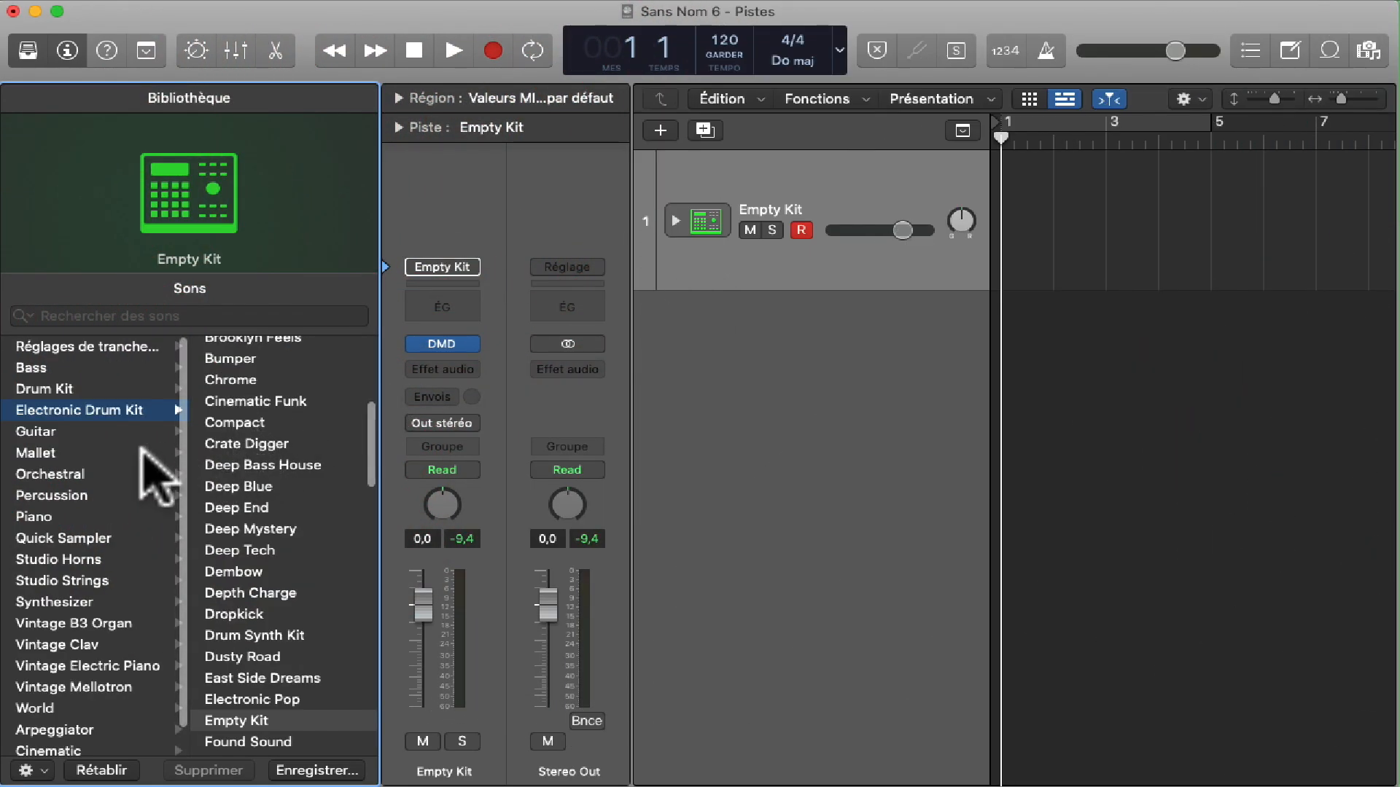
scroll(252, 437, "up", 8)
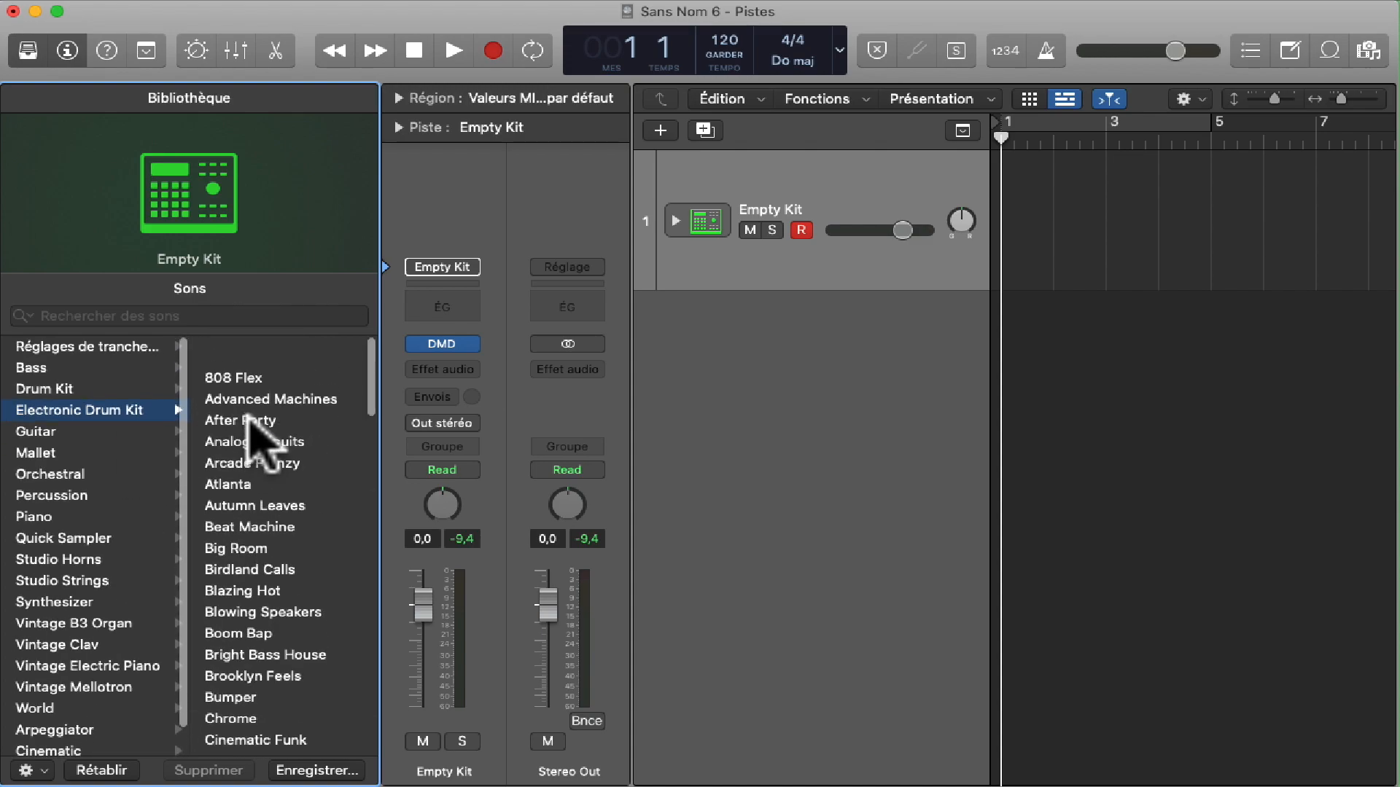
left_click(234, 347)
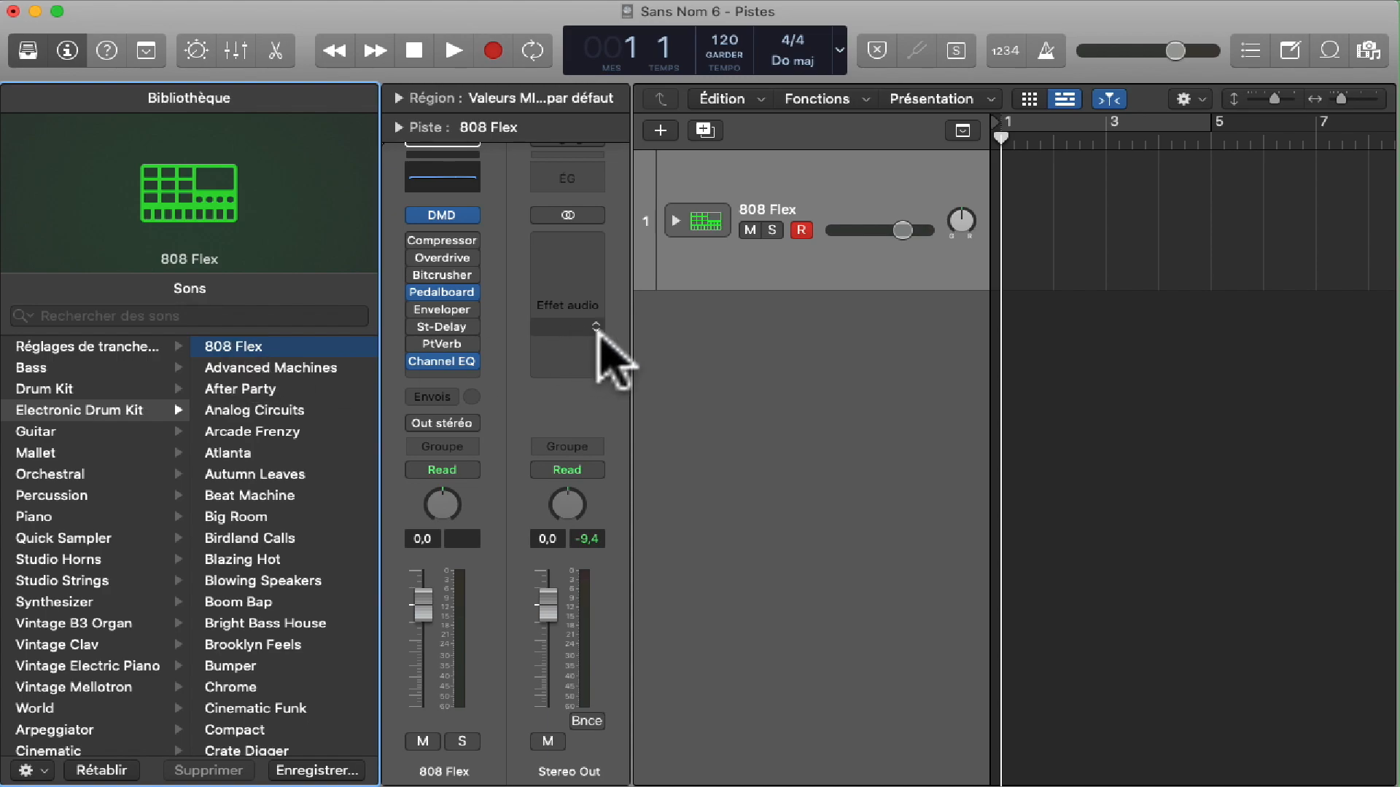
Open the 808 Flex kit in Drum Machine Designer, audition the Shaker, Ride and hi-hat pads, and close it
left_click(445, 217)
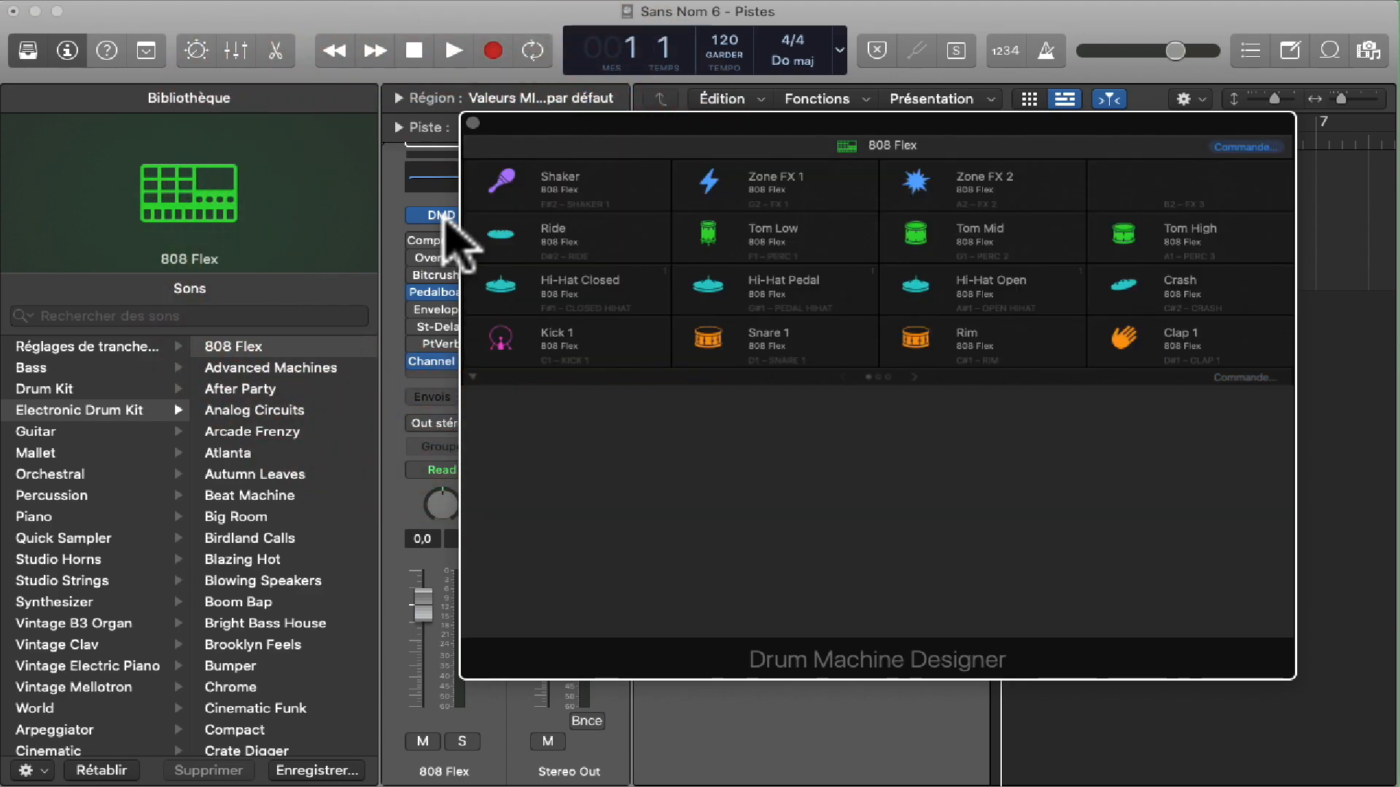
left_click(445, 217)
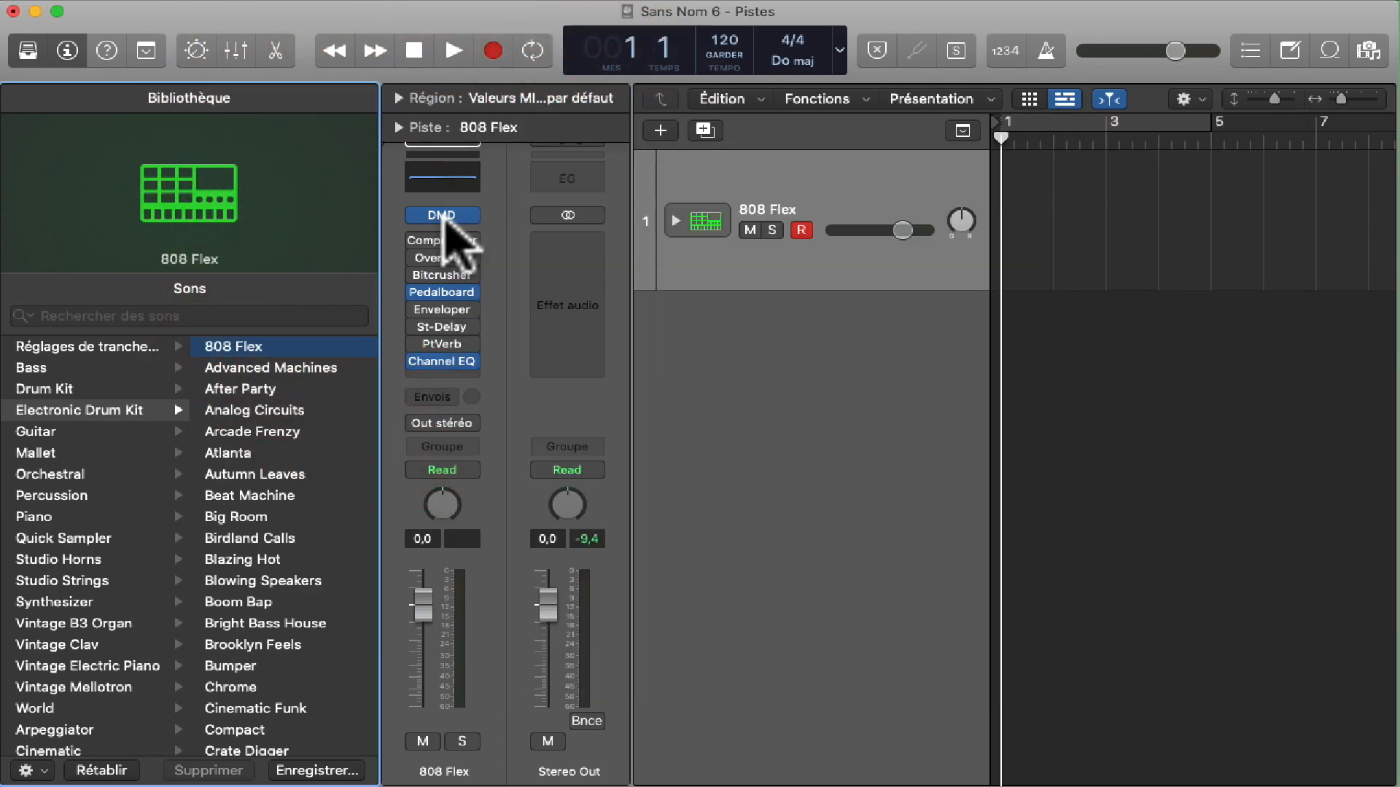
left_click(445, 217)
left_click(445, 217)
left_click(444, 217)
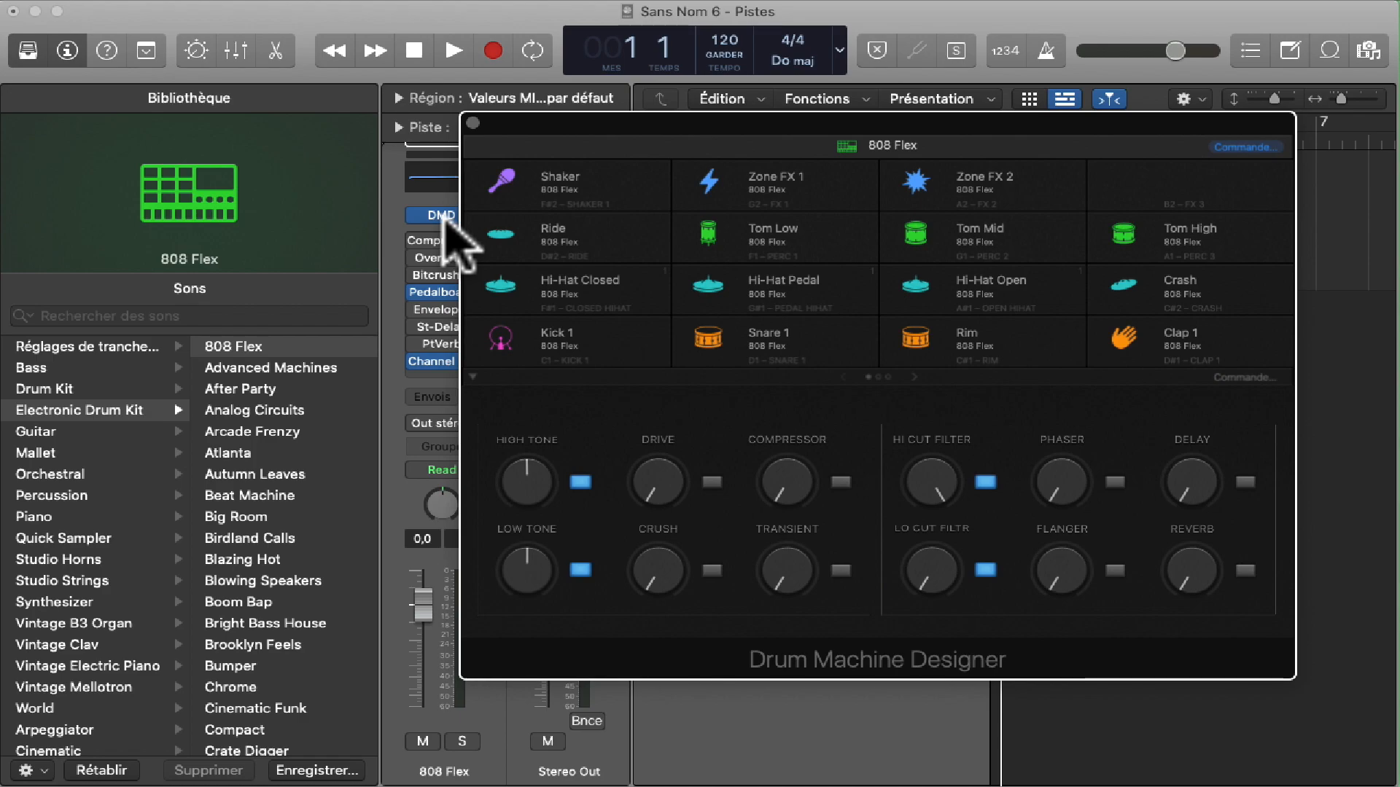
left_click(503, 182)
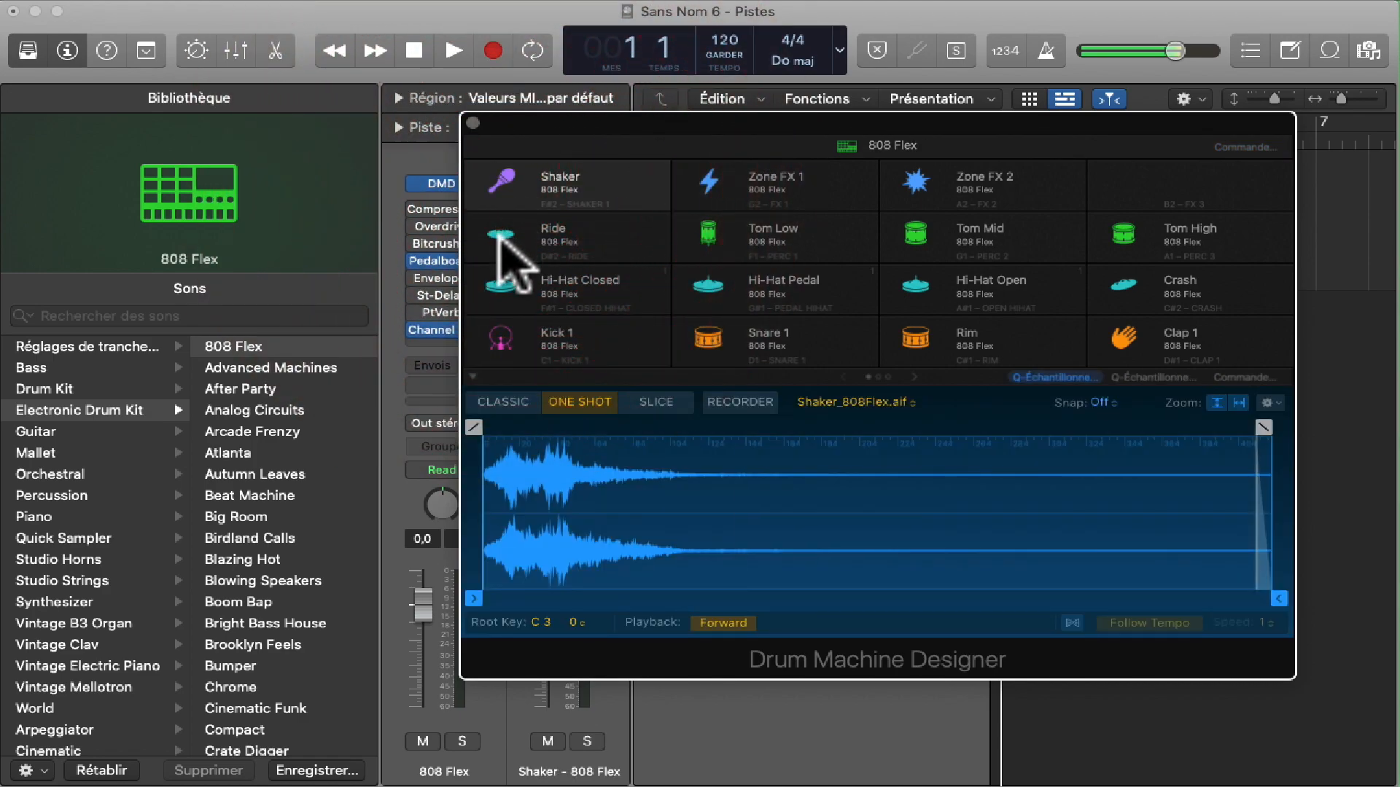
left_click(497, 299)
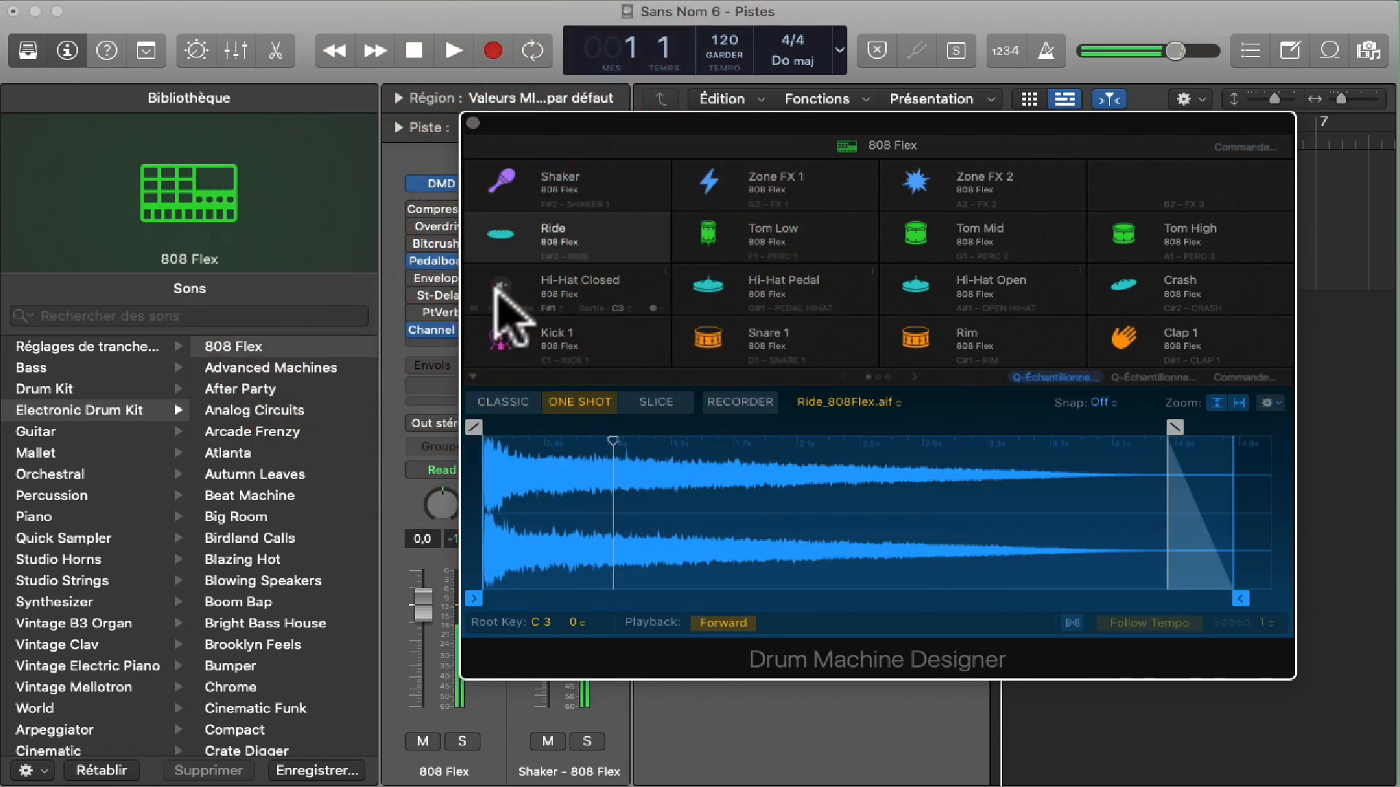
left_click(705, 281)
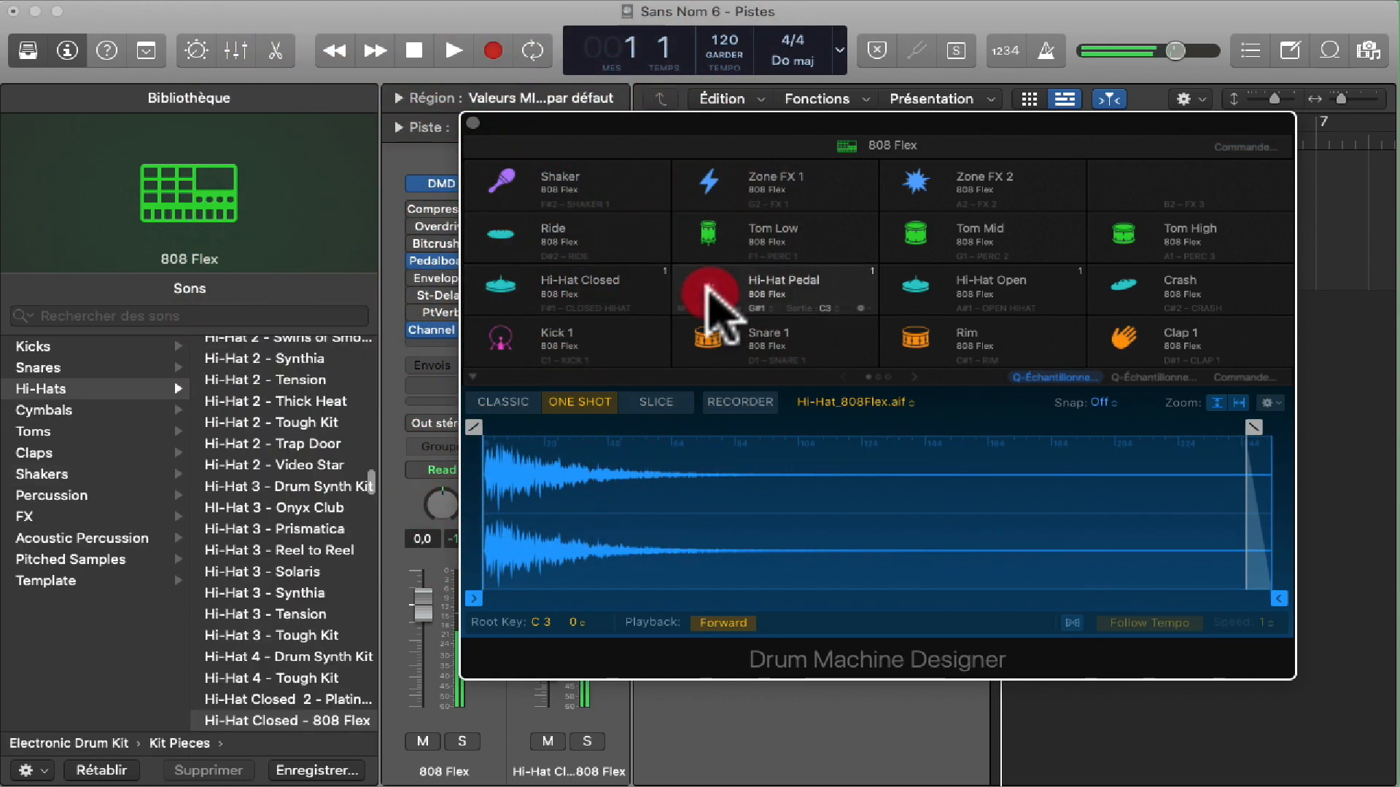
left_click(473, 123)
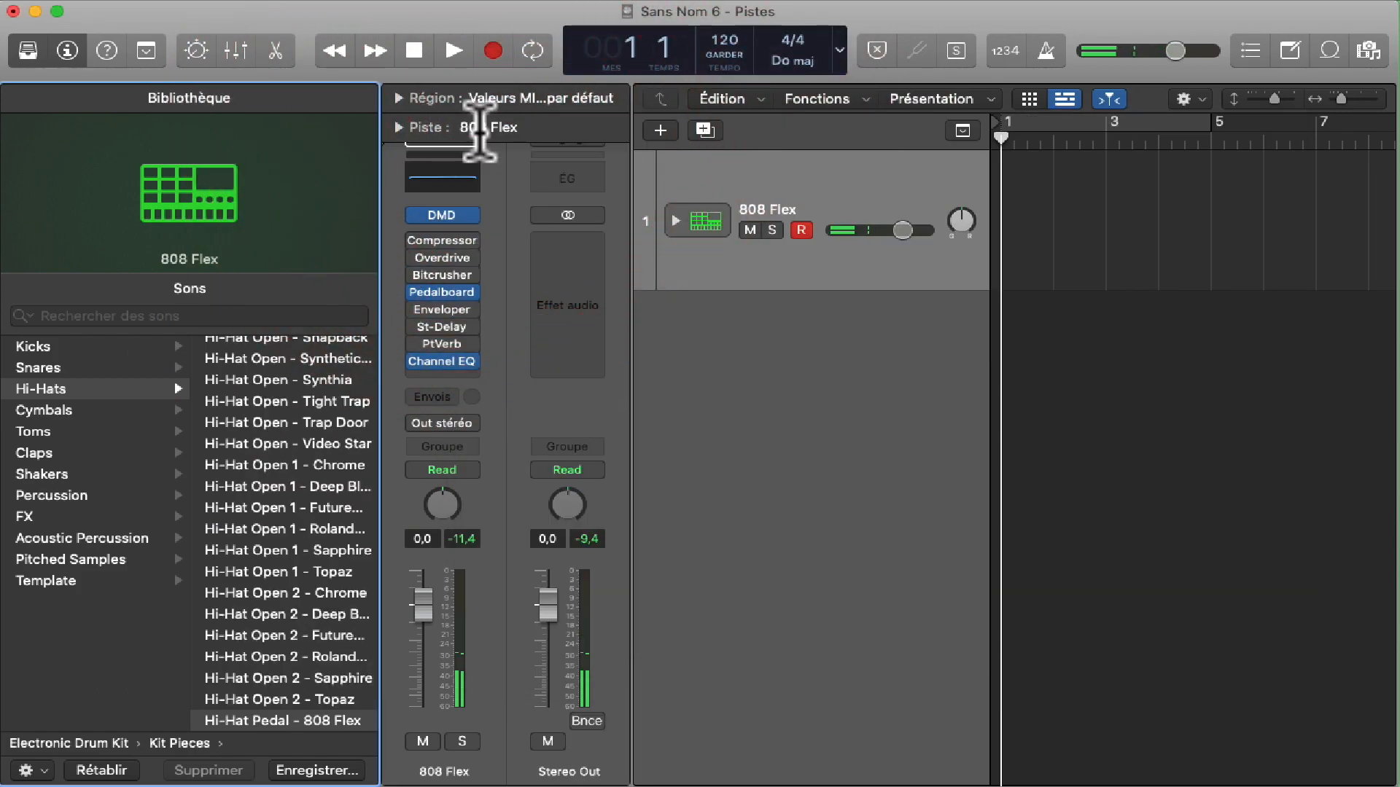
Hide the library, show the Live Loops grid, and create a pattern cell in scene 1 of the 808 Flex track
left_click(28, 49)
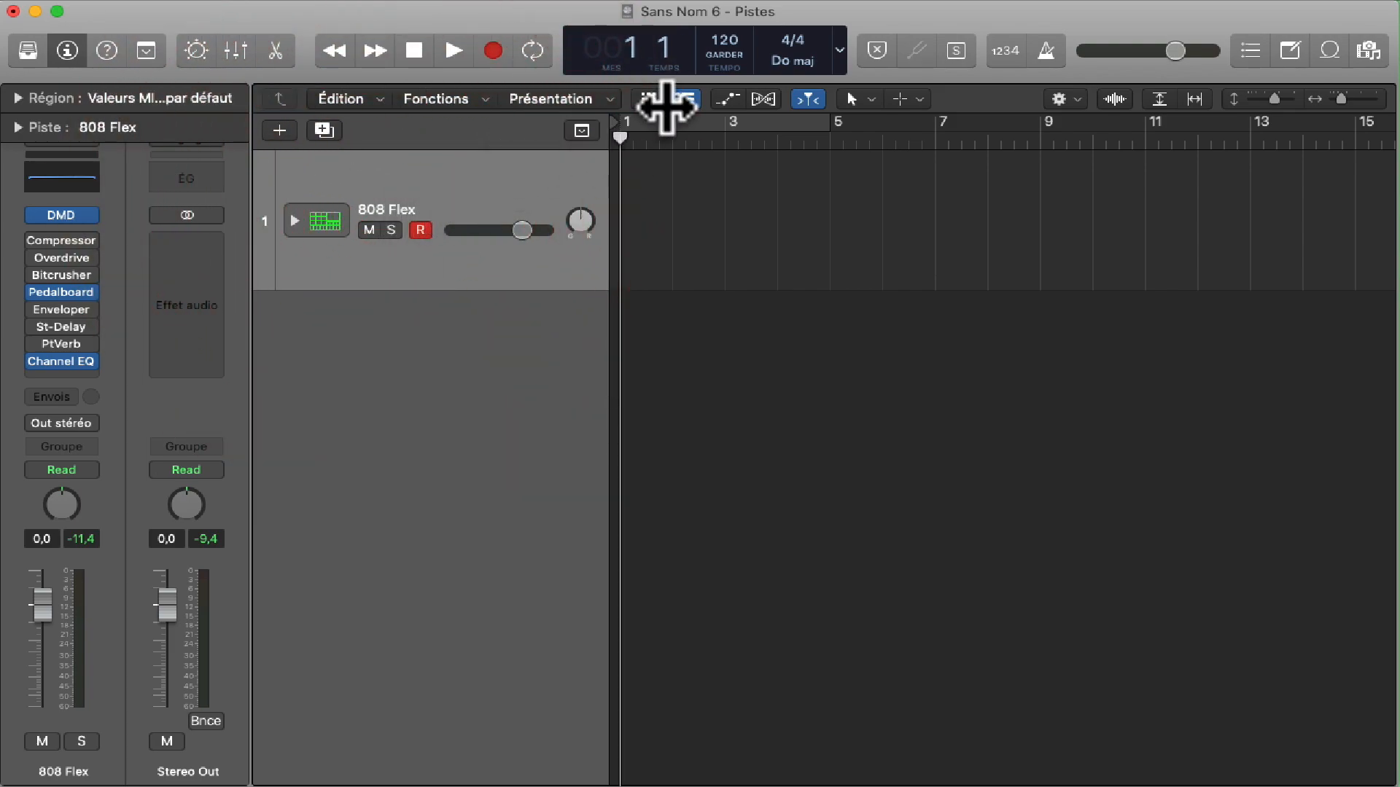
left_click(649, 101)
mouse_move(665, 210)
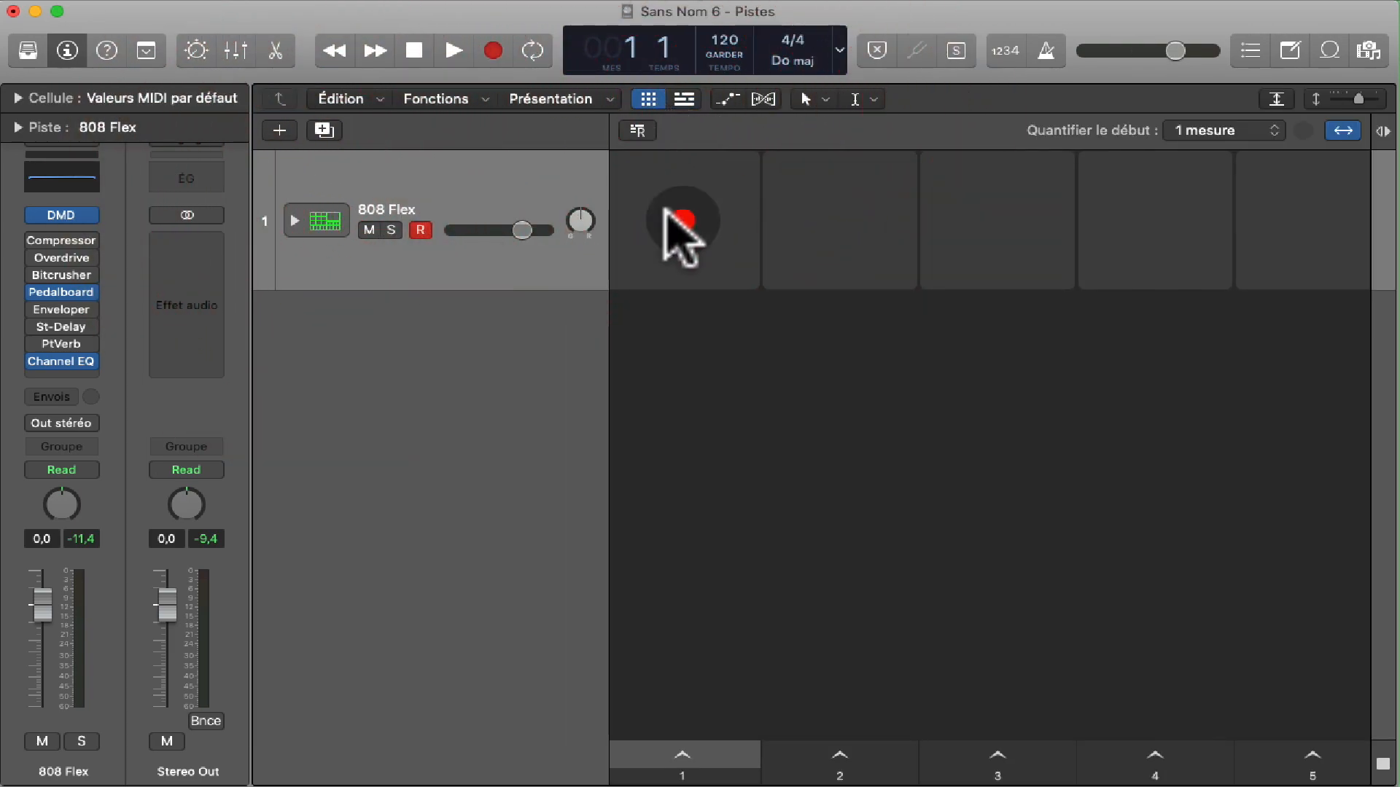
key("ctrl")
left_click(643, 279, "ctrl+alt")
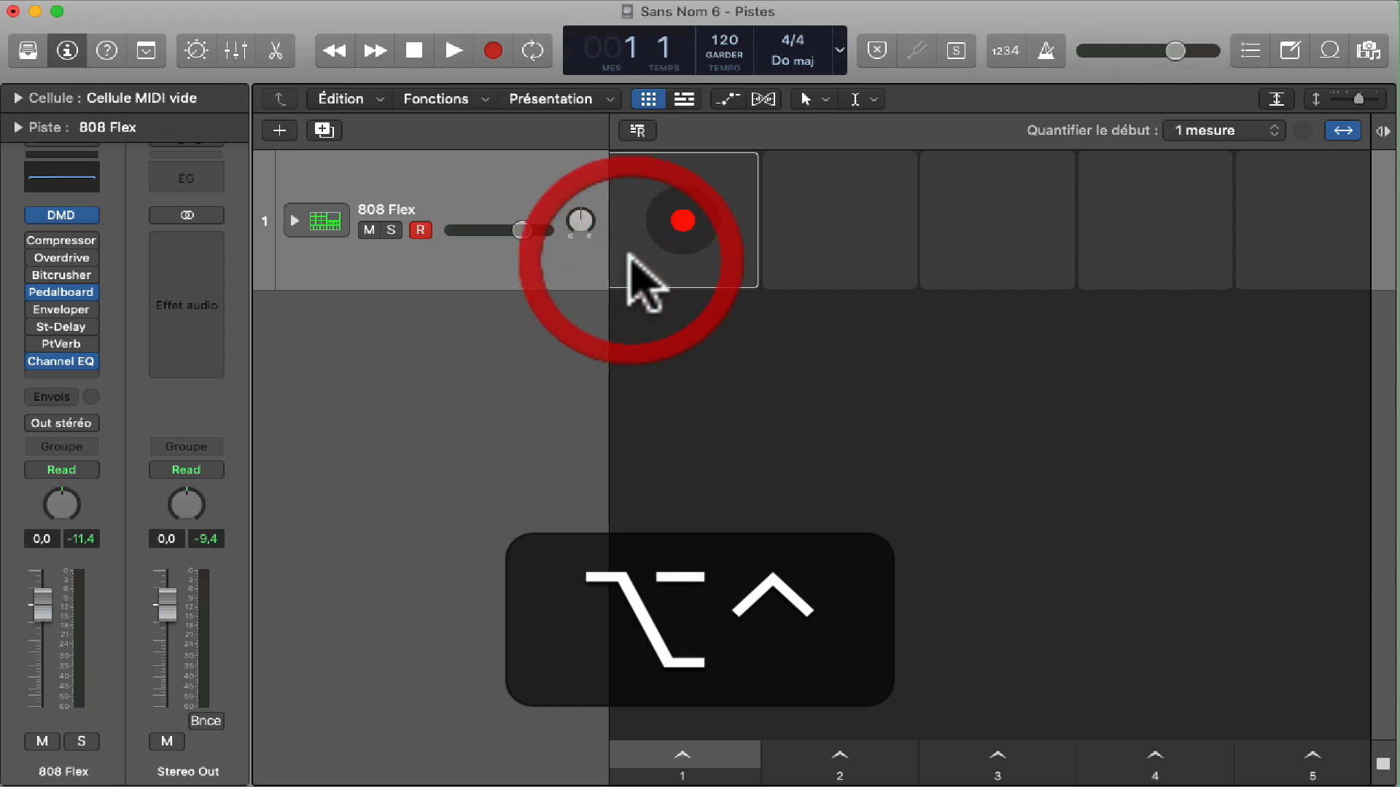
left_click(628, 257, "ctrl")
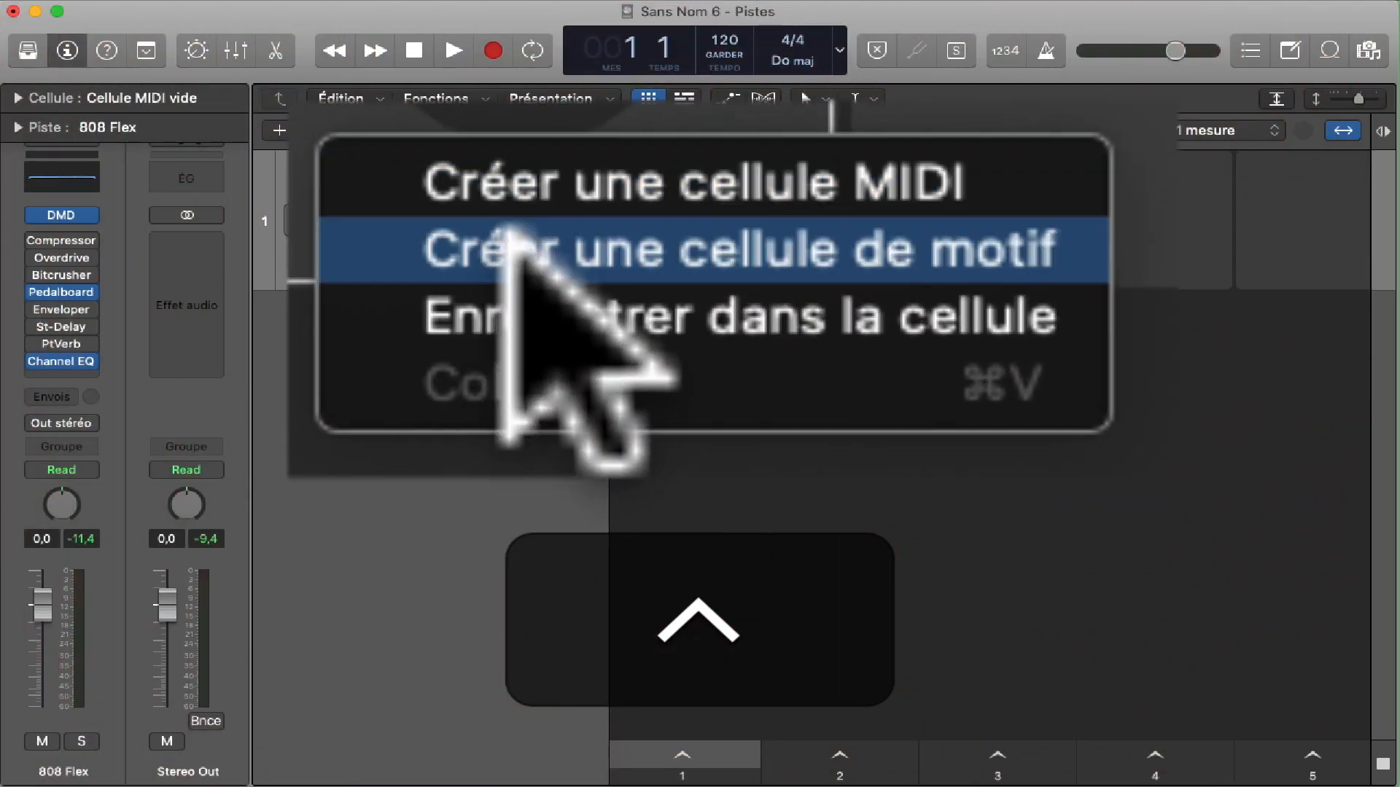
left_click(626, 275)
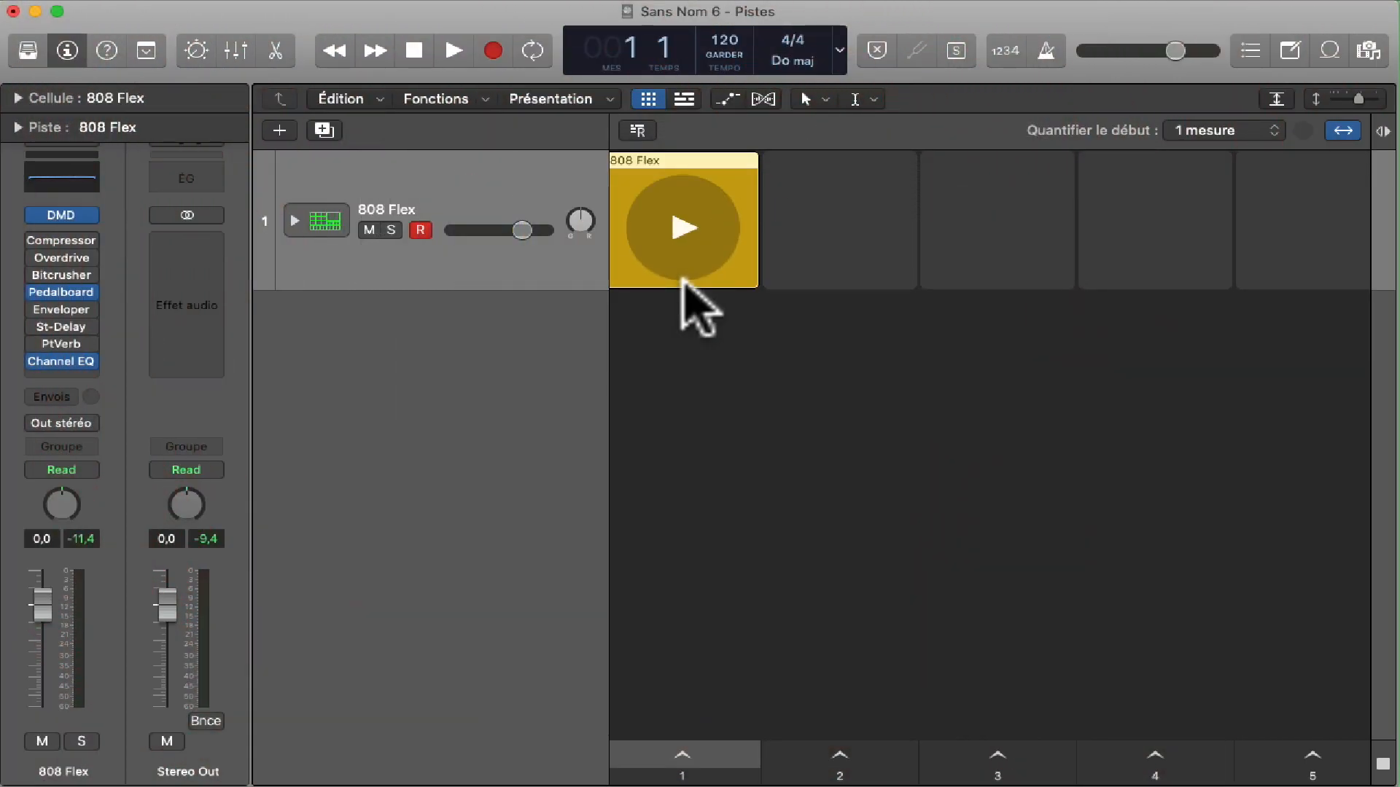
Open the 808 Flex pattern cell in the Step Sequencer, hide the inspector, and enlarge the editor over the grid
double_click(692, 167)
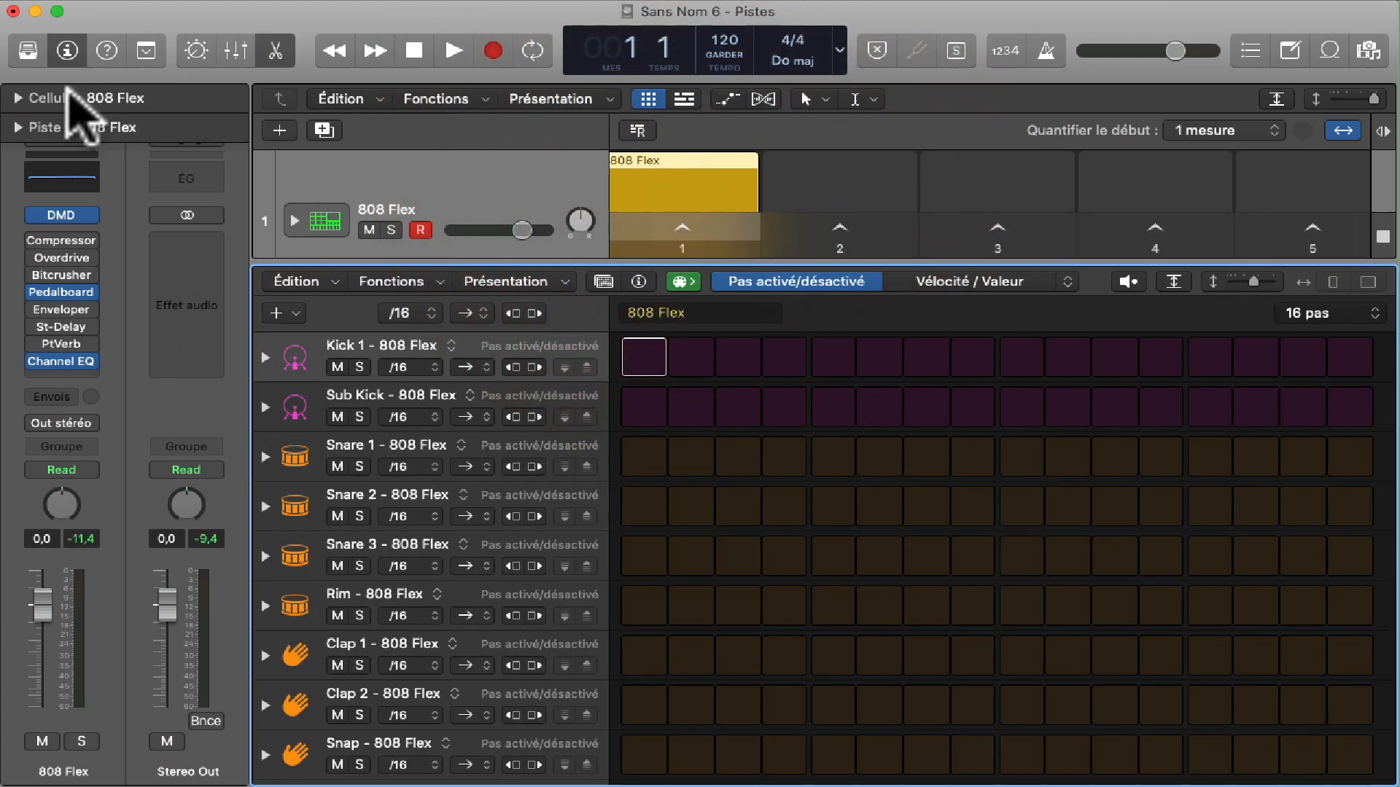
left_click(67, 49)
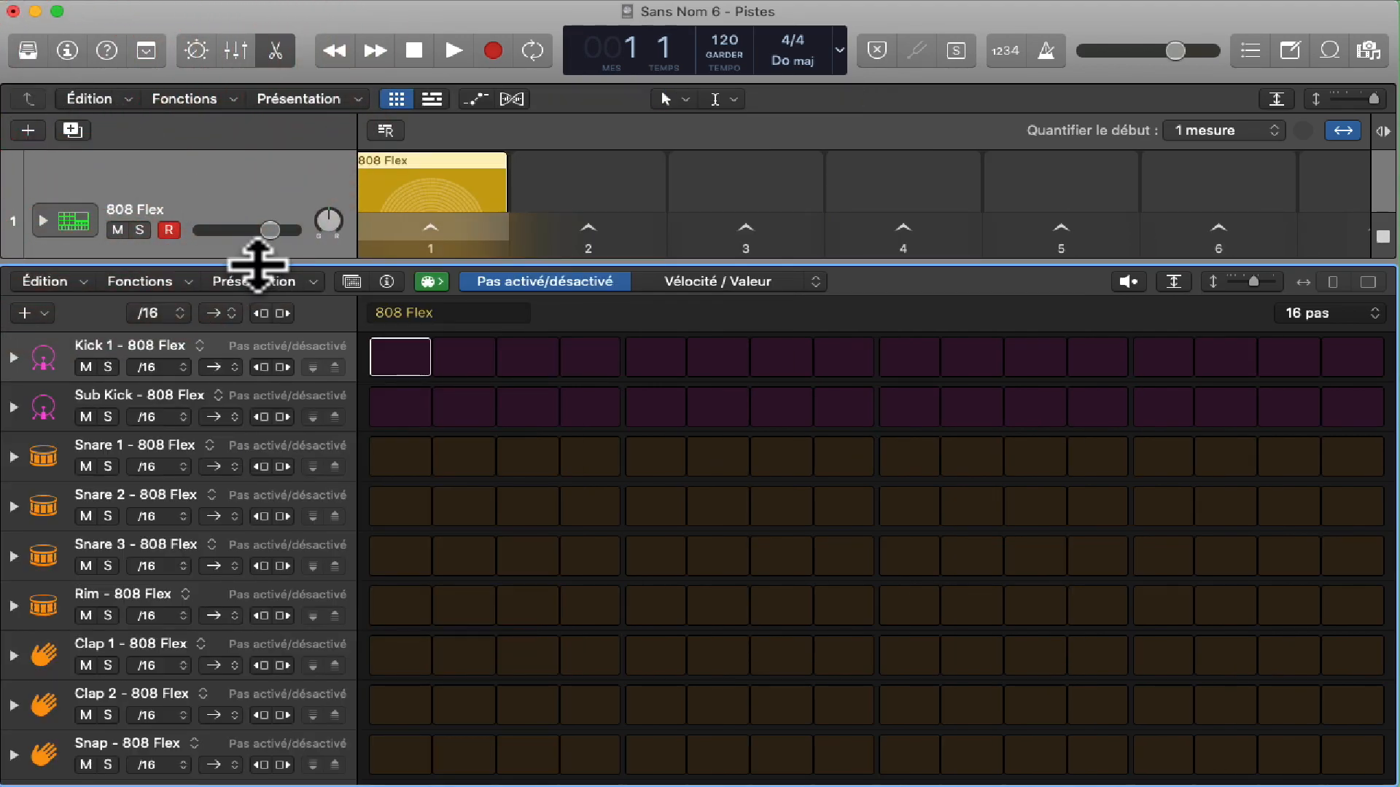
left_click_drag(258, 267, 263, 188)
scroll(490, 479, "down", 2)
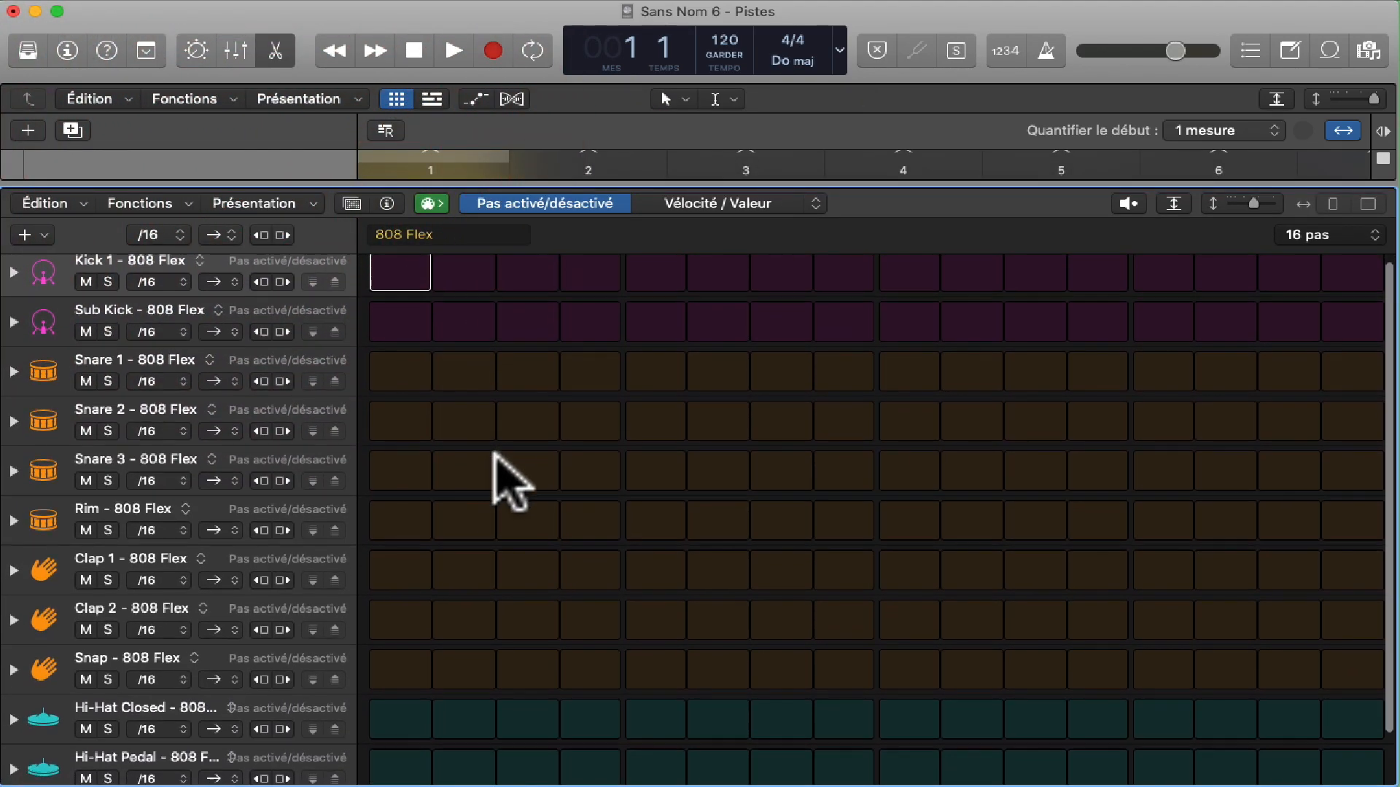
scroll(491, 478, "down", 3)
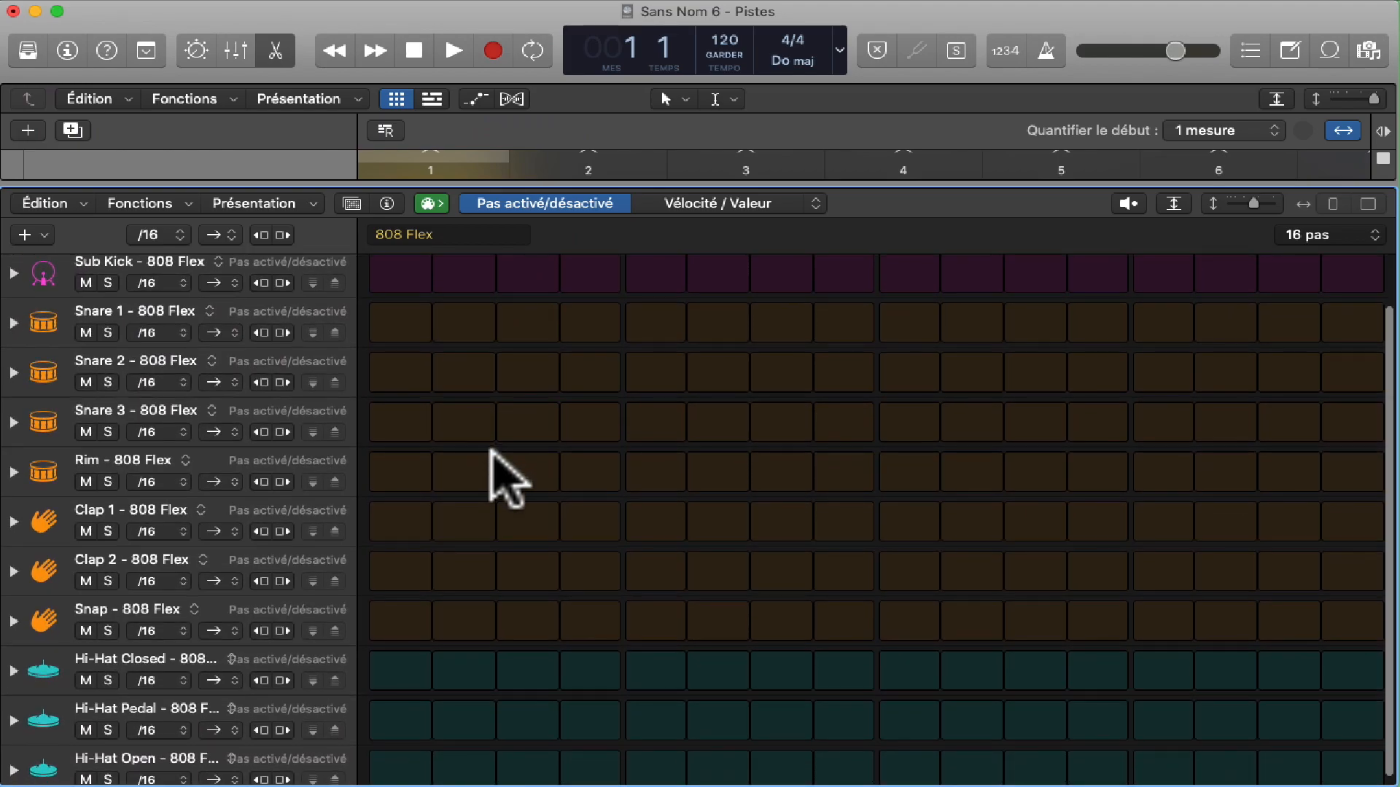
scroll(490, 450, "up", 5)
Activate step 1 of the Kick 1 row and step 5 of the Snare 2 and Clap 1 rows
left_click(399, 281)
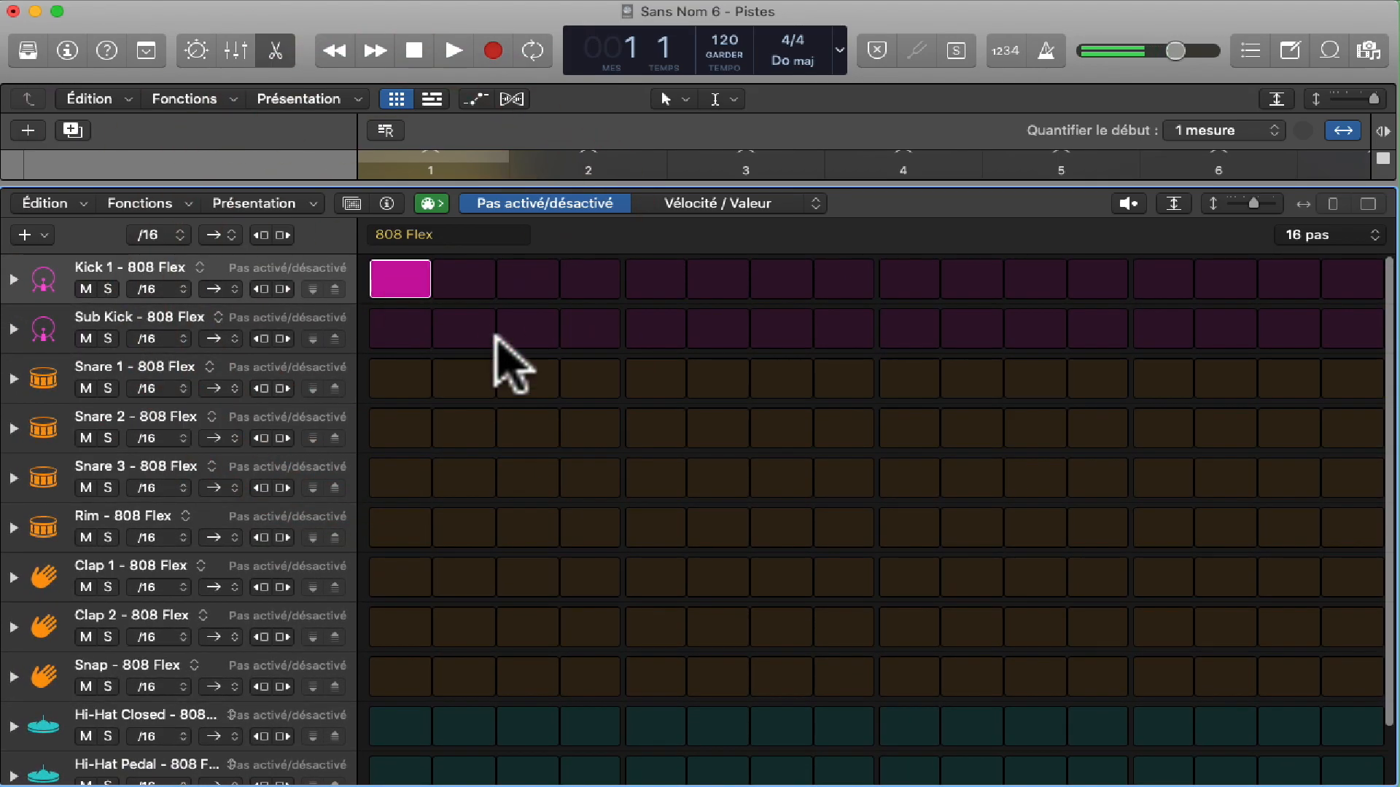
left_click(641, 379)
left_click(640, 438)
left_click(645, 526)
left_click(649, 576)
left_click(646, 526)
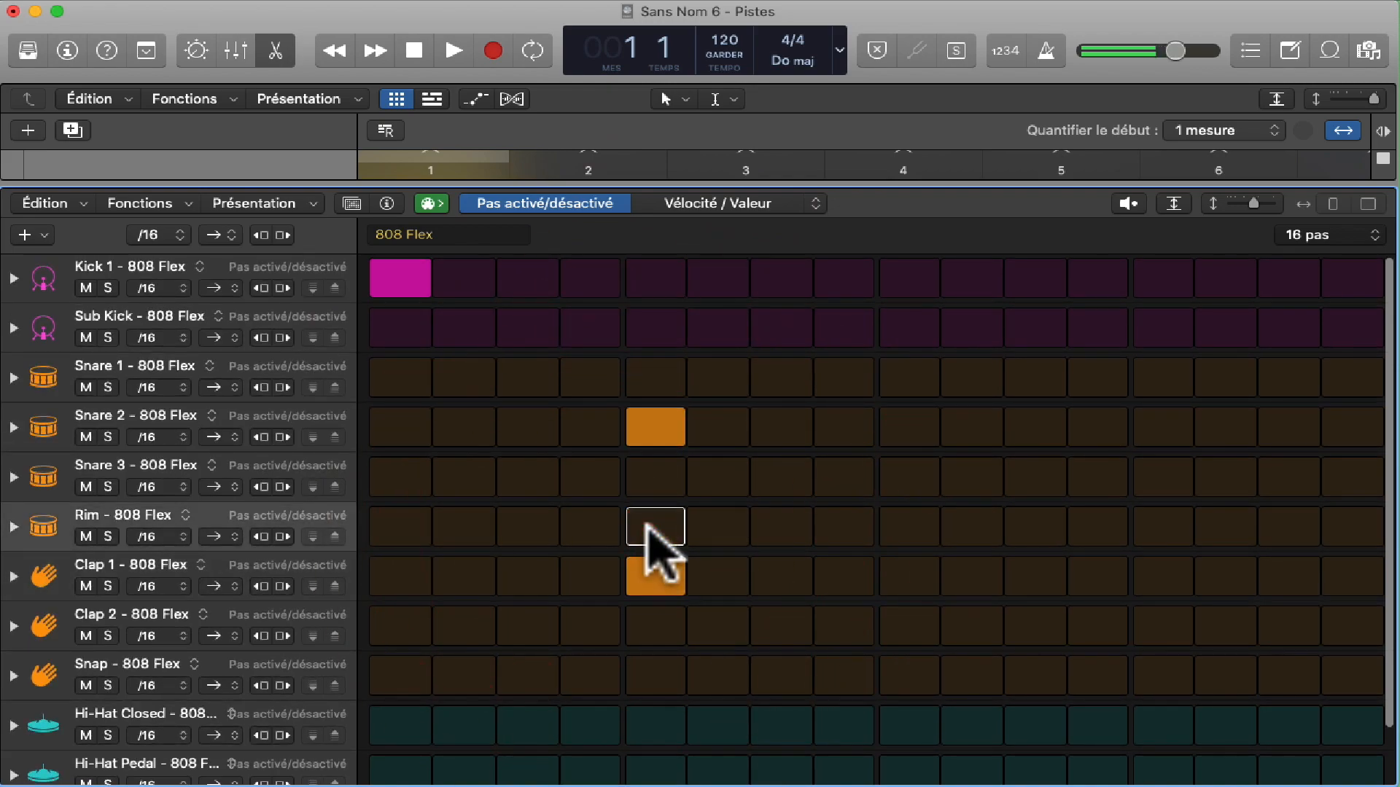
Activate step 11 of the Kick 1 row and step 13 of the Snare 2 and Clap 1 rows
left_click(1034, 280)
left_click(1161, 280)
left_click(1160, 281)
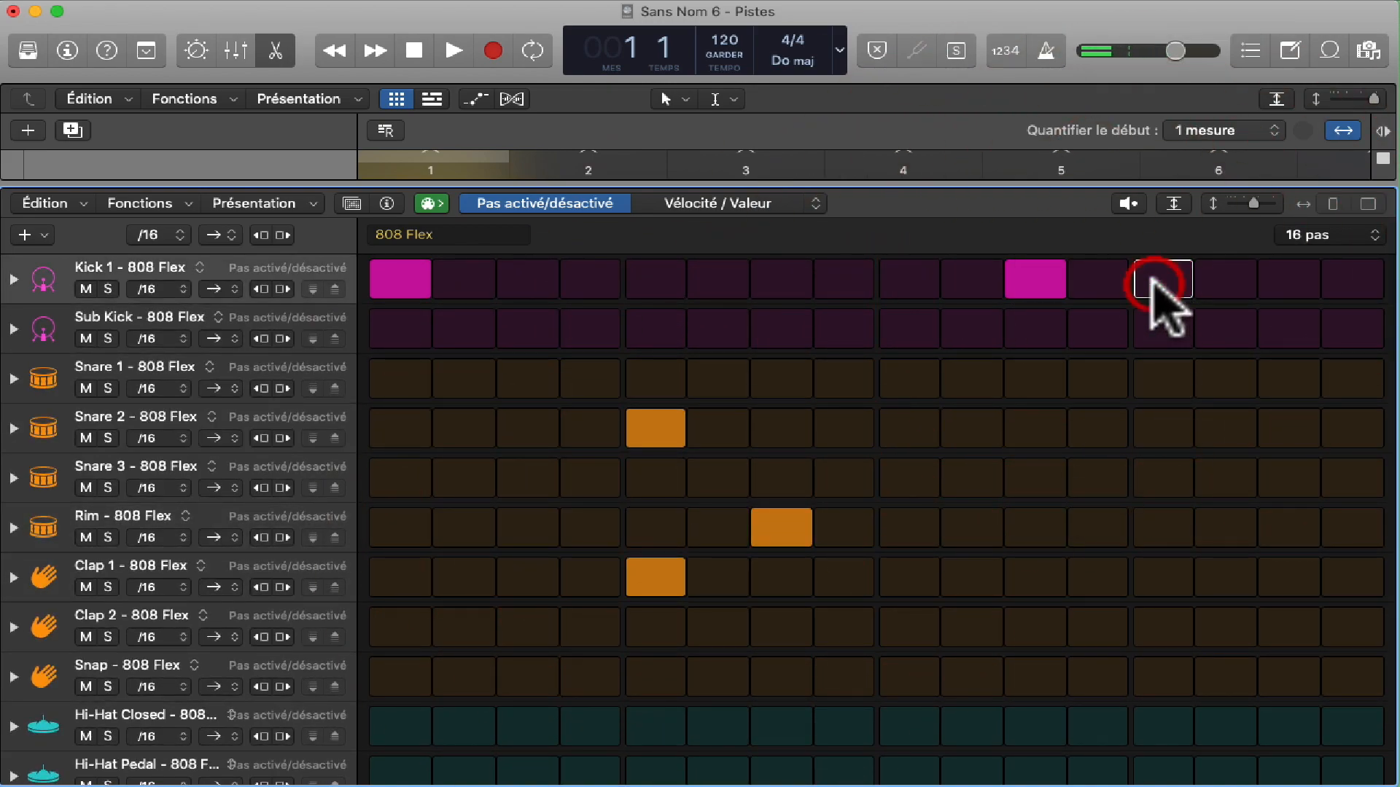
left_click(1162, 428)
left_click(1163, 577)
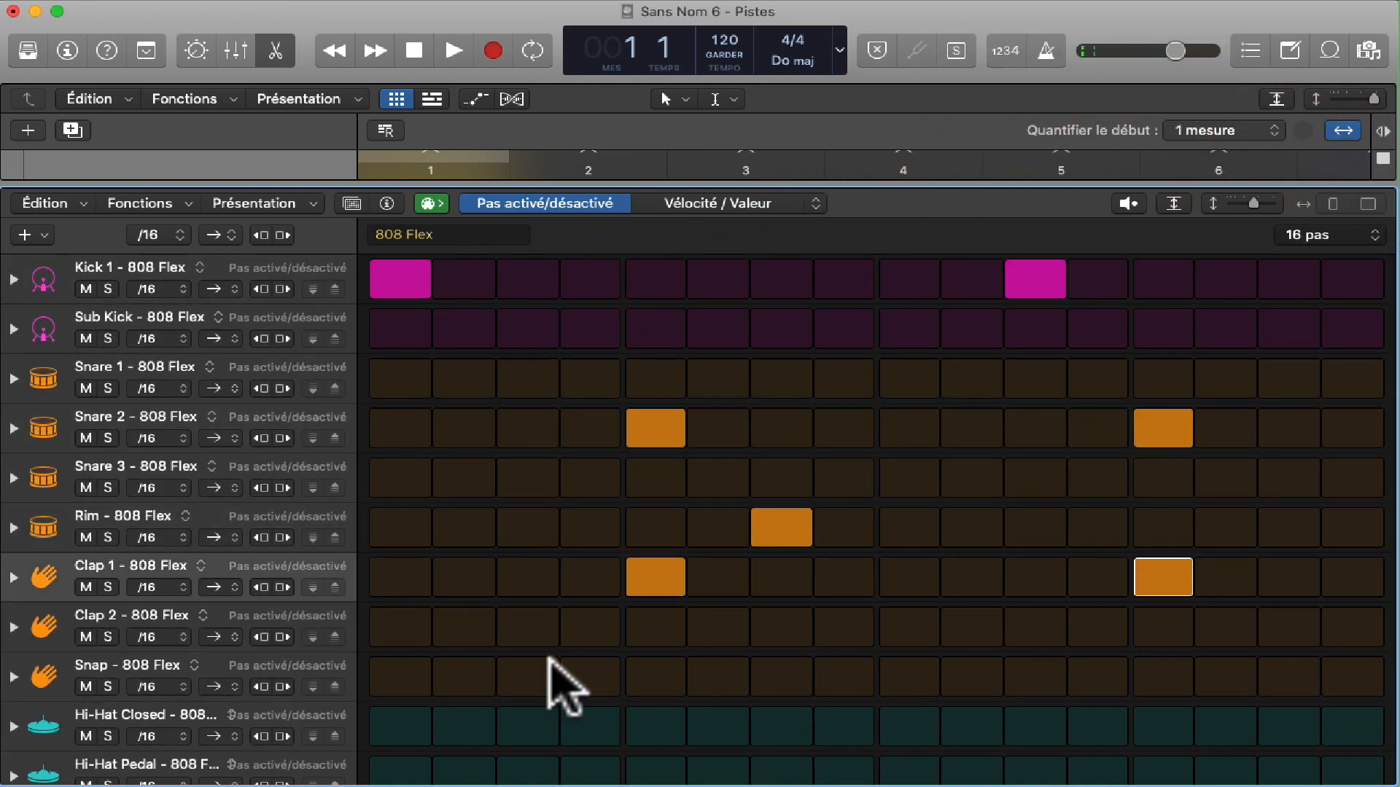
Preview the pattern and automatically fit the sequencer rows vertically in the editor
left_click(1130, 204)
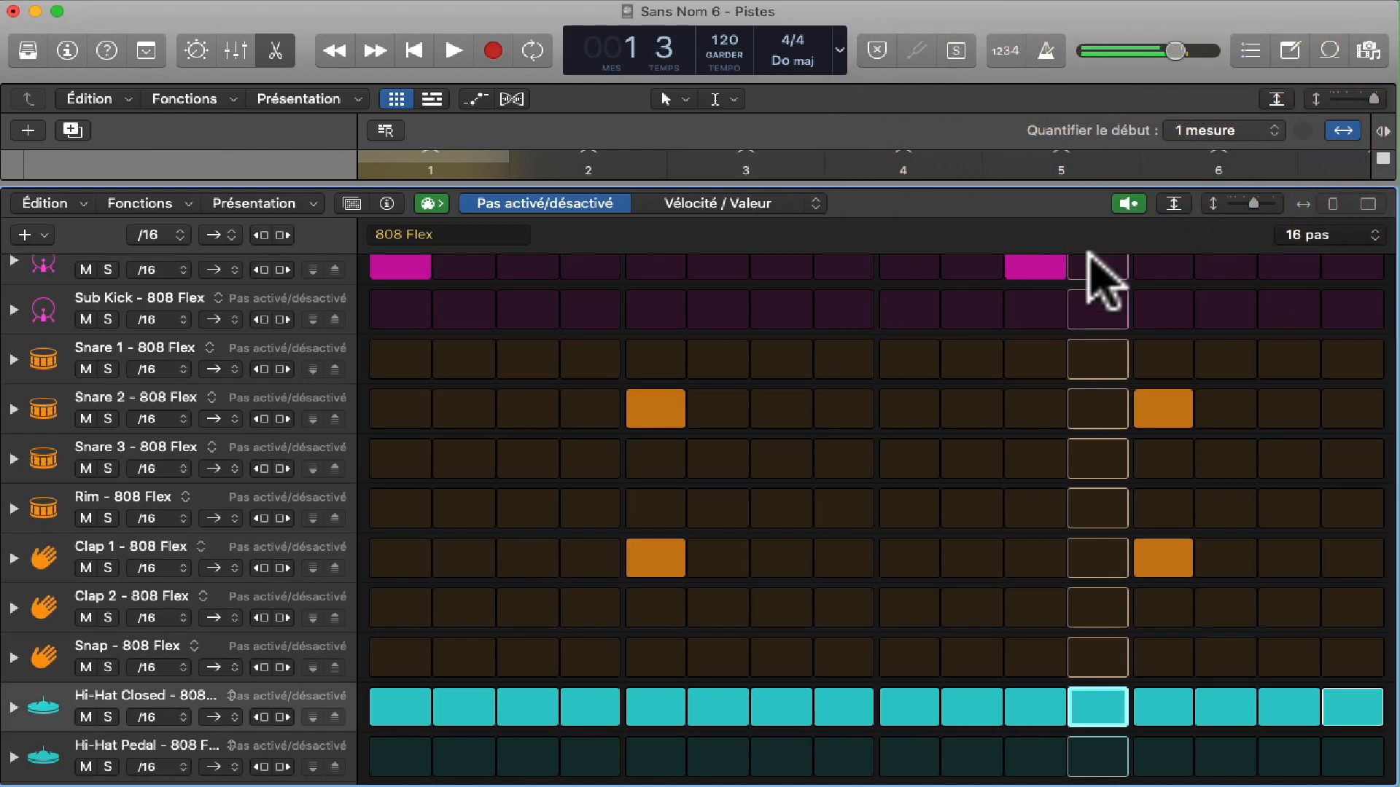
scroll(953, 406, "up", 1)
left_click_drag(1254, 203, 1248, 205)
left_click(1179, 206)
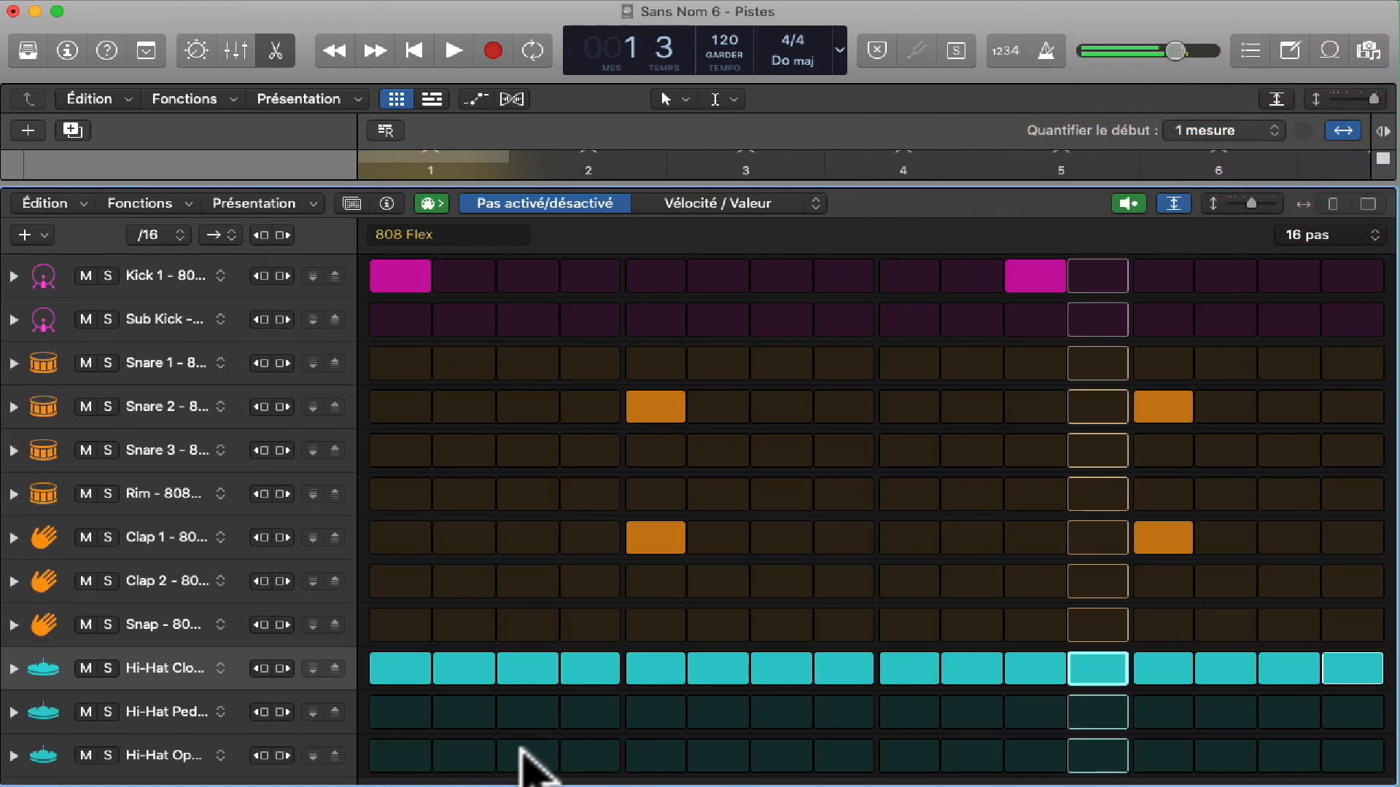
Set the pattern length to 32 steps
left_click(1312, 235)
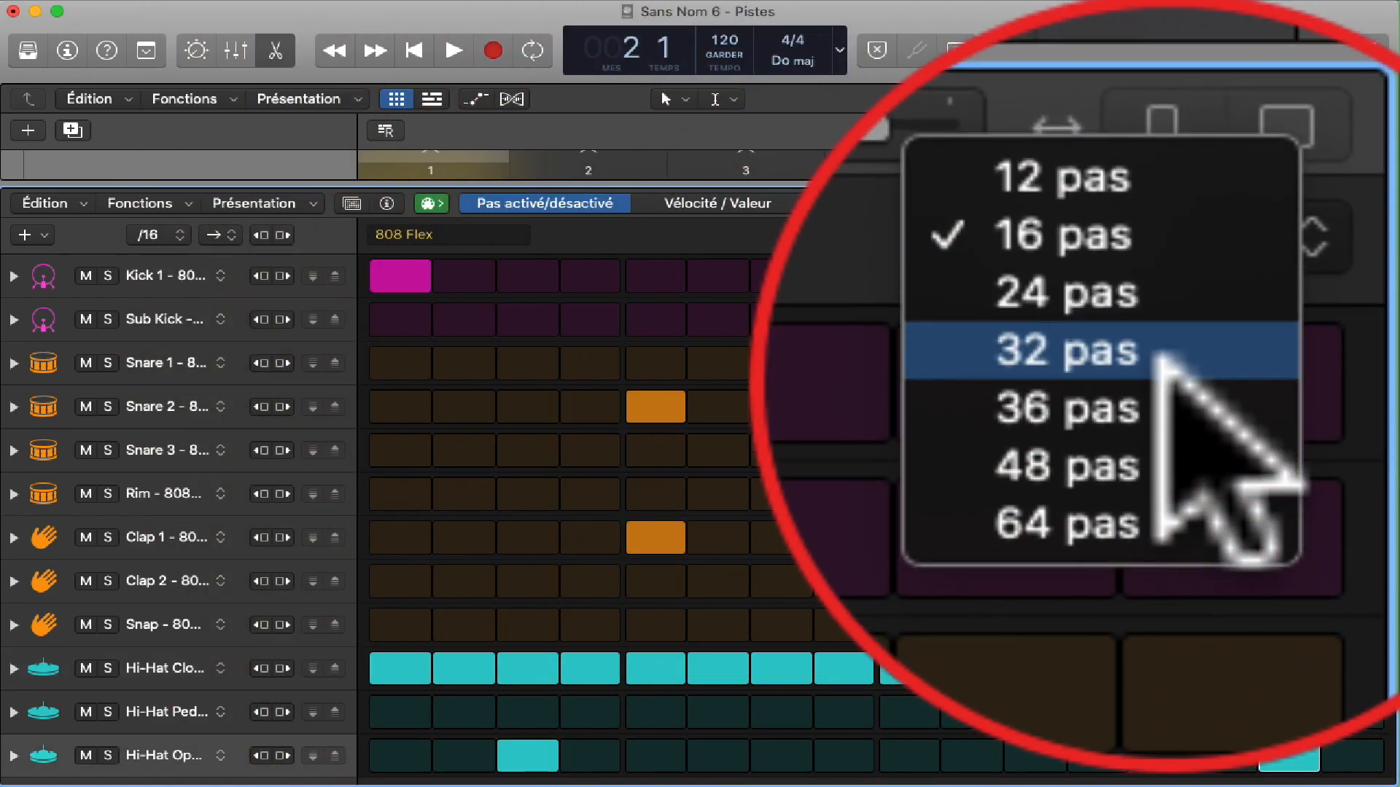
left_click(1332, 266)
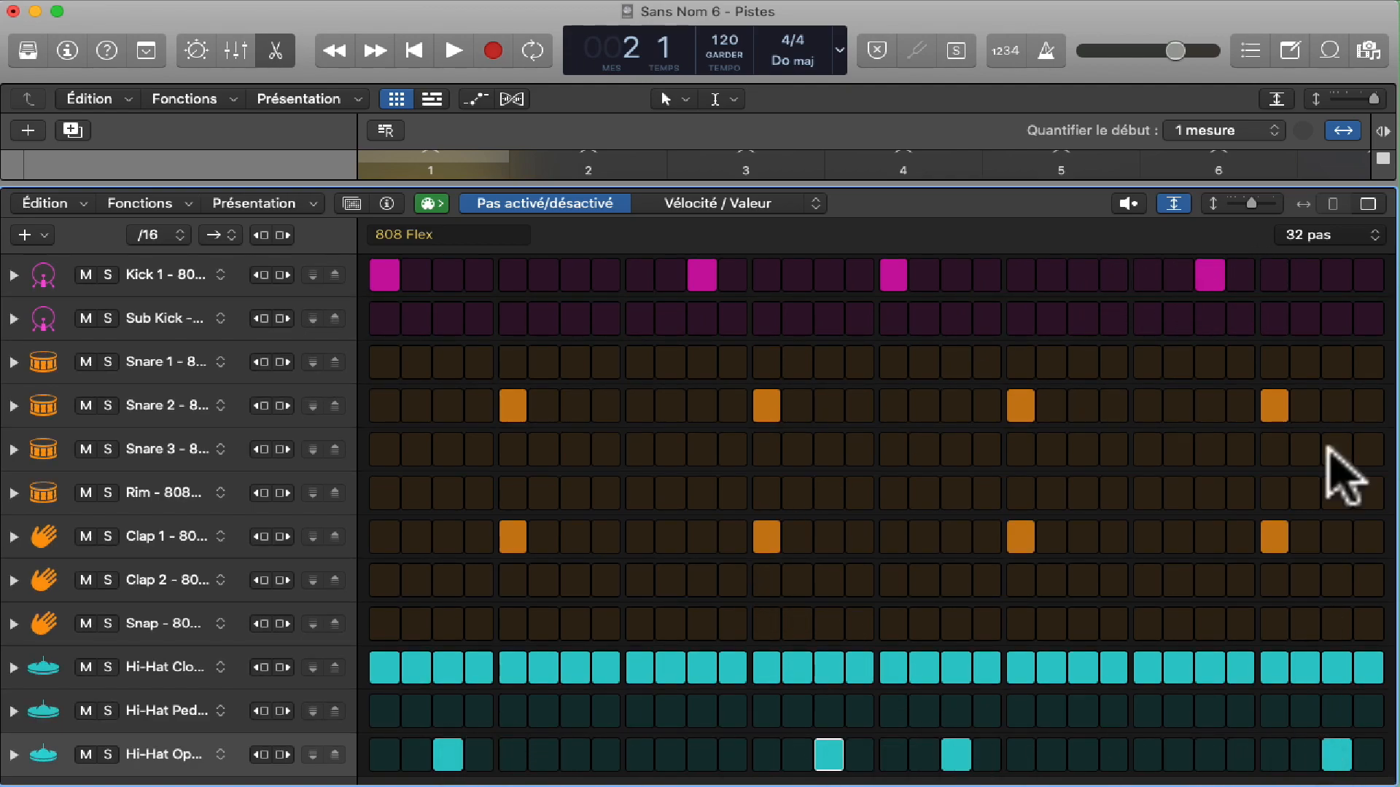
Extend the pattern length to 64 steps and show its second page of steps
left_click(1348, 235)
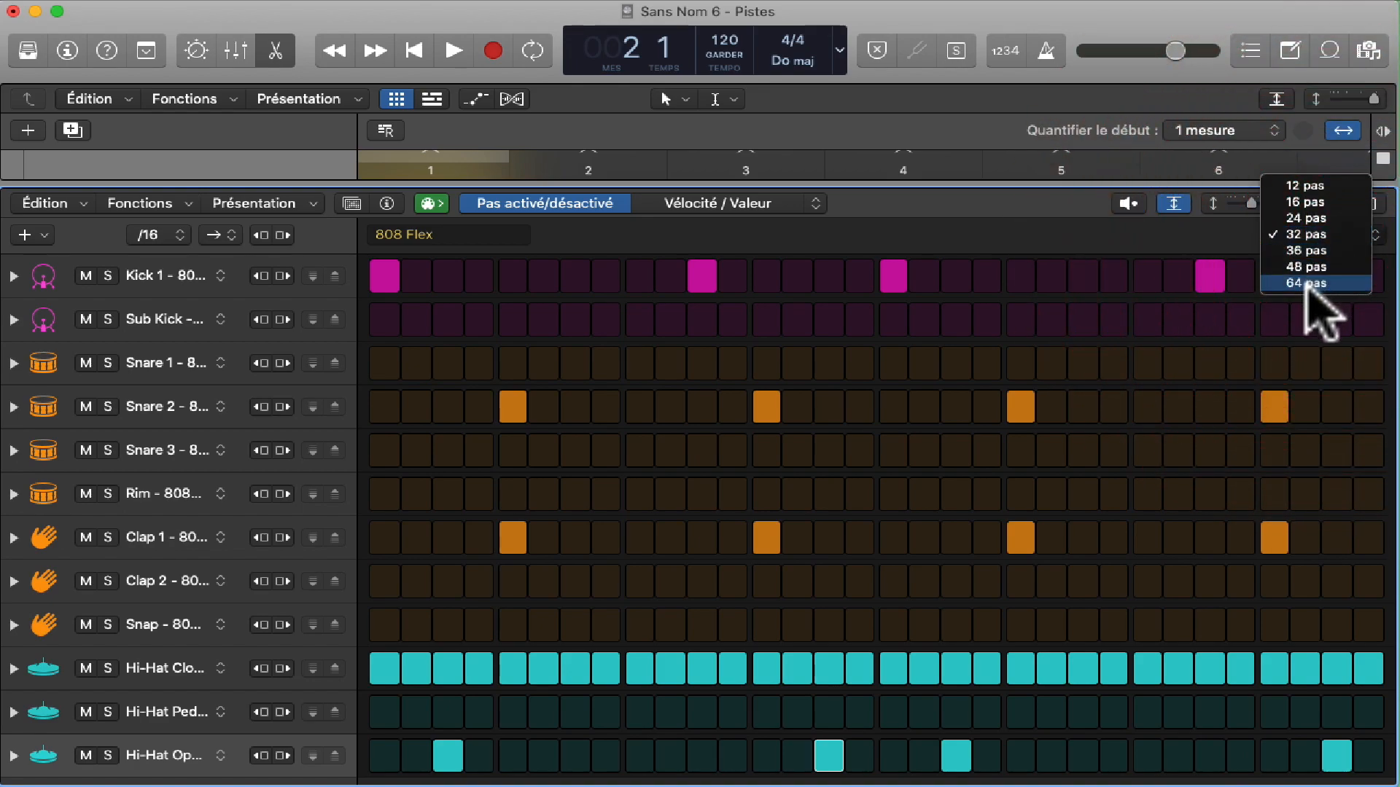
key("Escape")
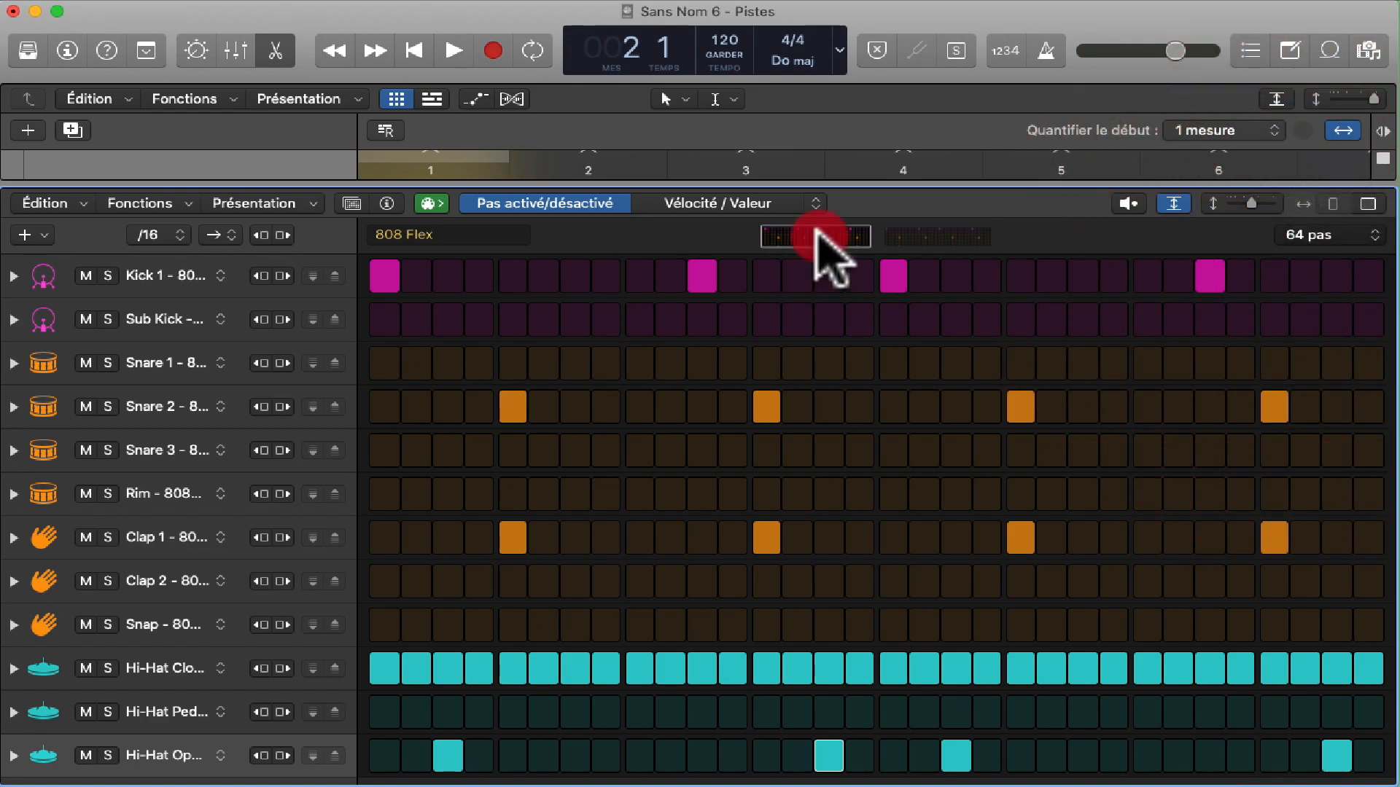
left_click(912, 237)
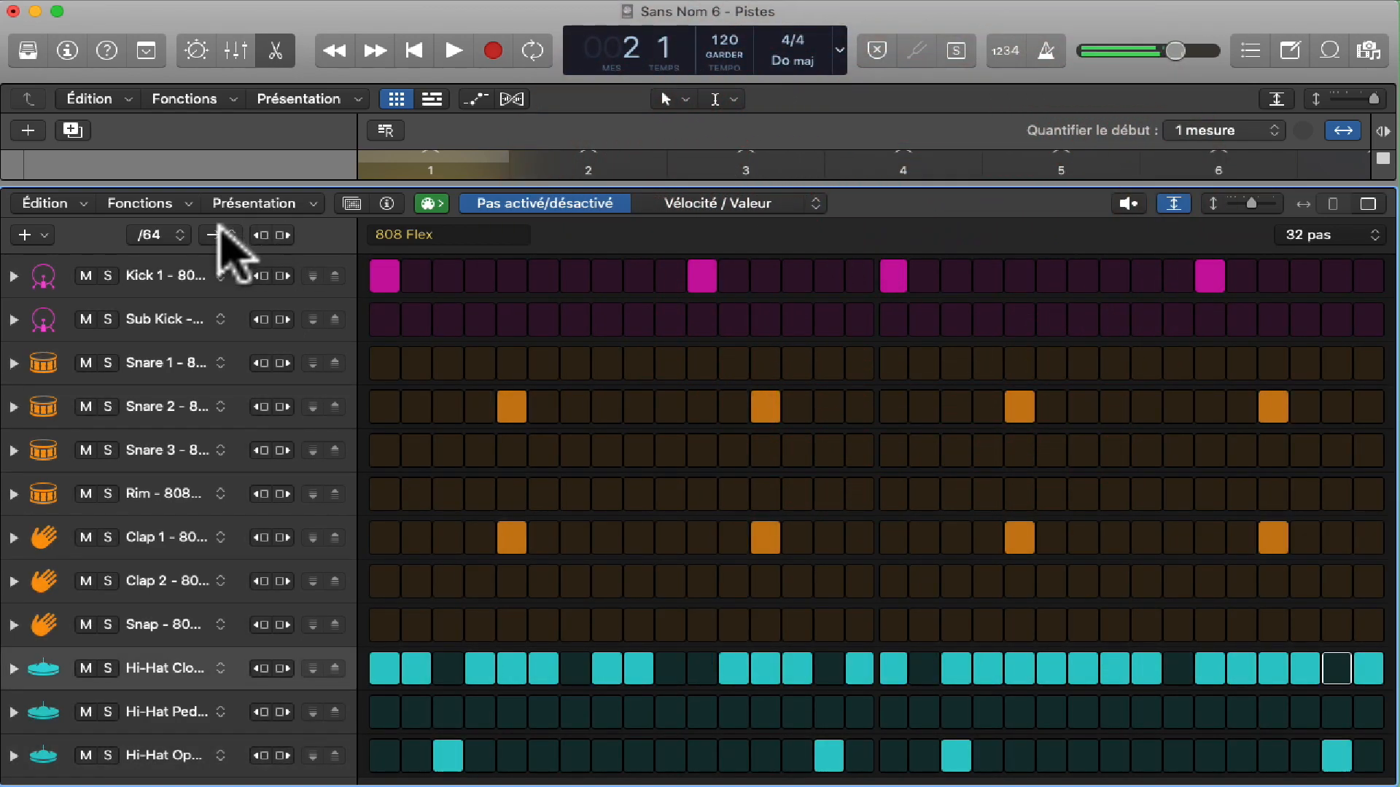
Set the pattern's step rate to 1 and preview the pattern at that rate
left_click(156, 234)
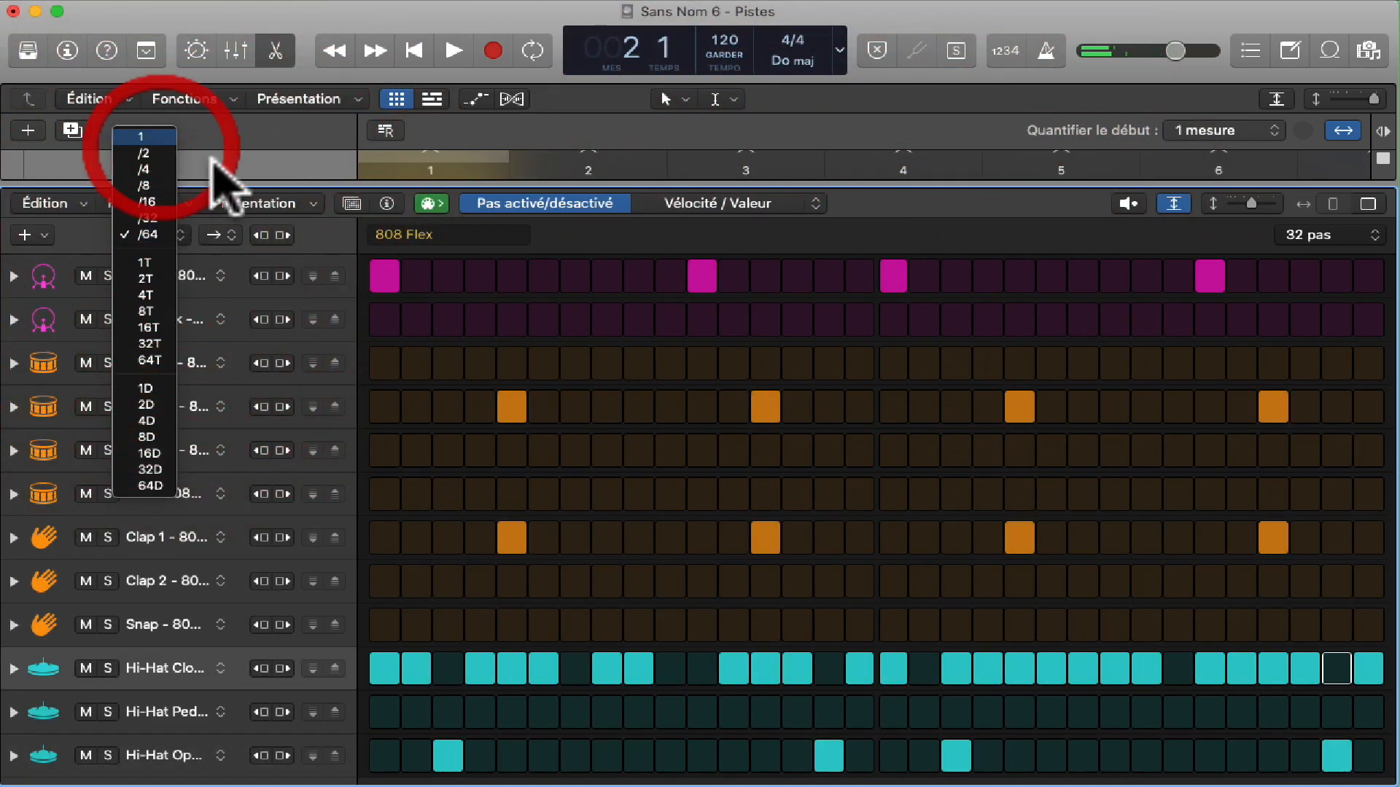
left_click(160, 138)
left_click(1129, 203)
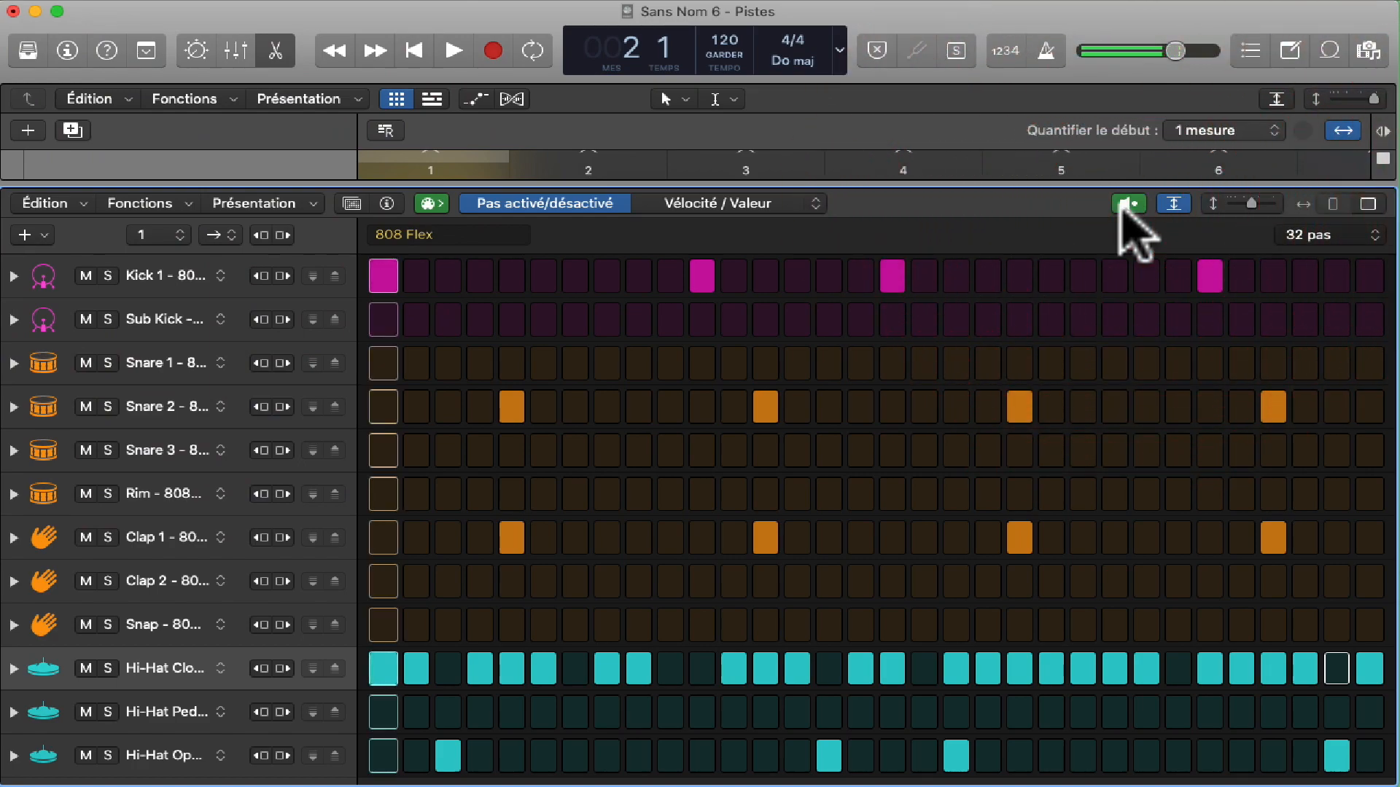
left_click(1047, 54)
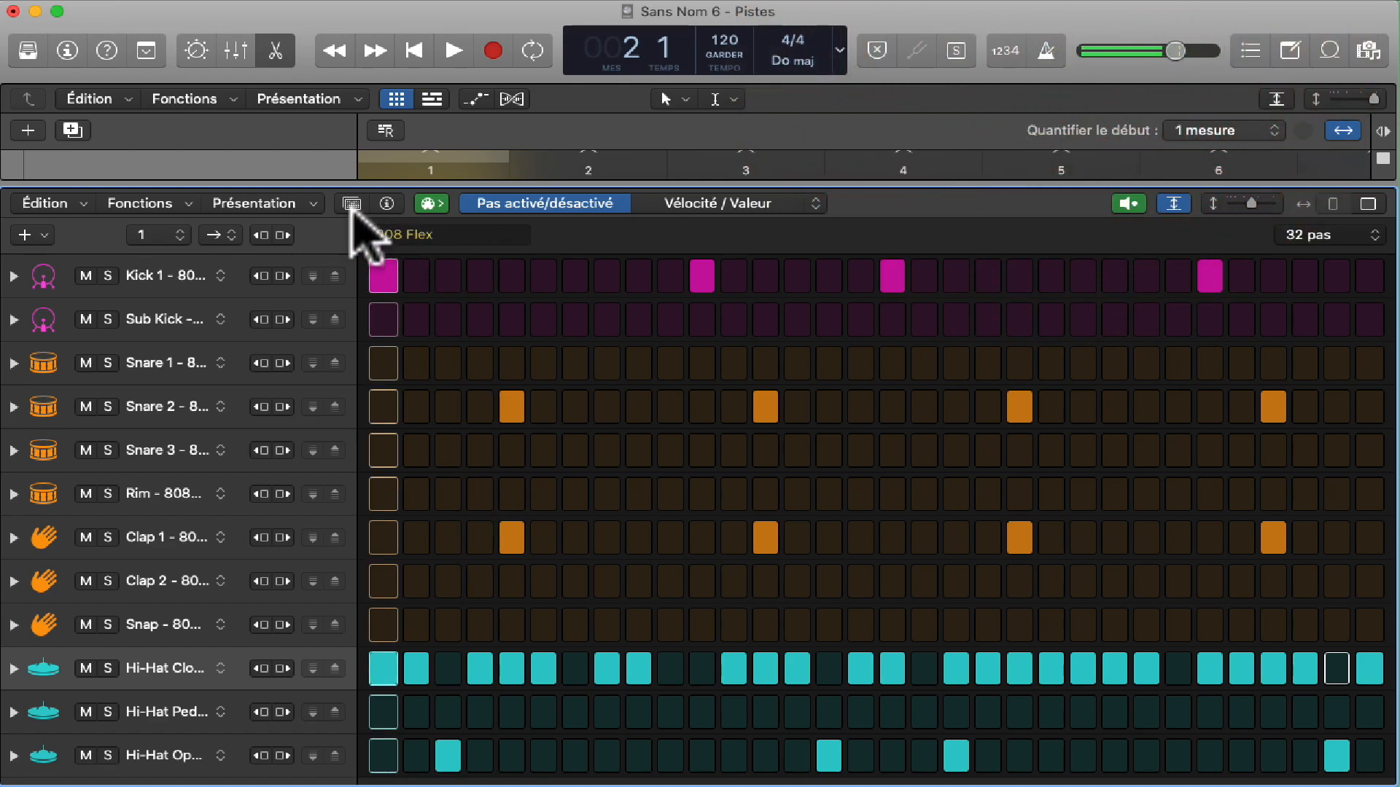
Set the pattern's step rate to /16, listen to the pattern, and stop the preview
left_click(166, 234)
left_click(164, 305)
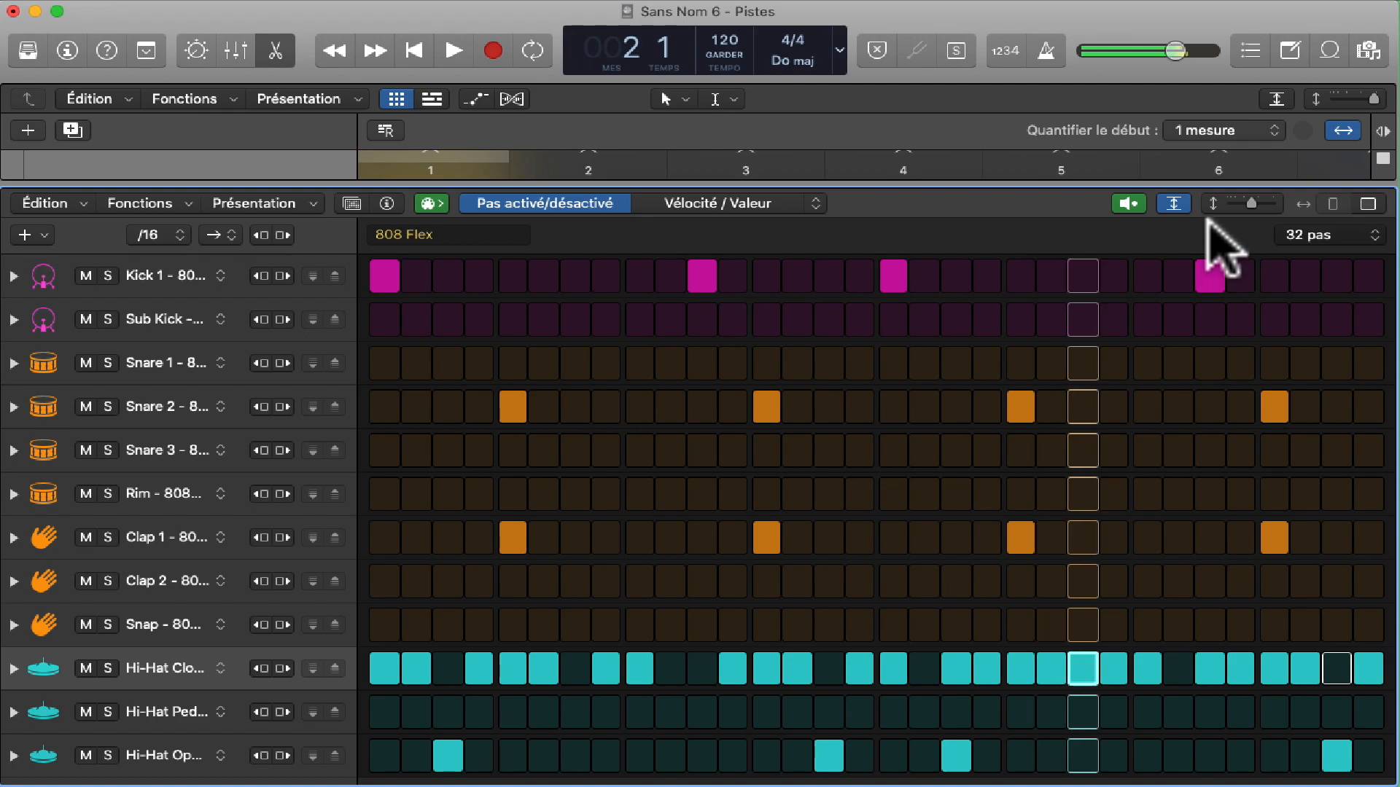
left_click(1128, 204)
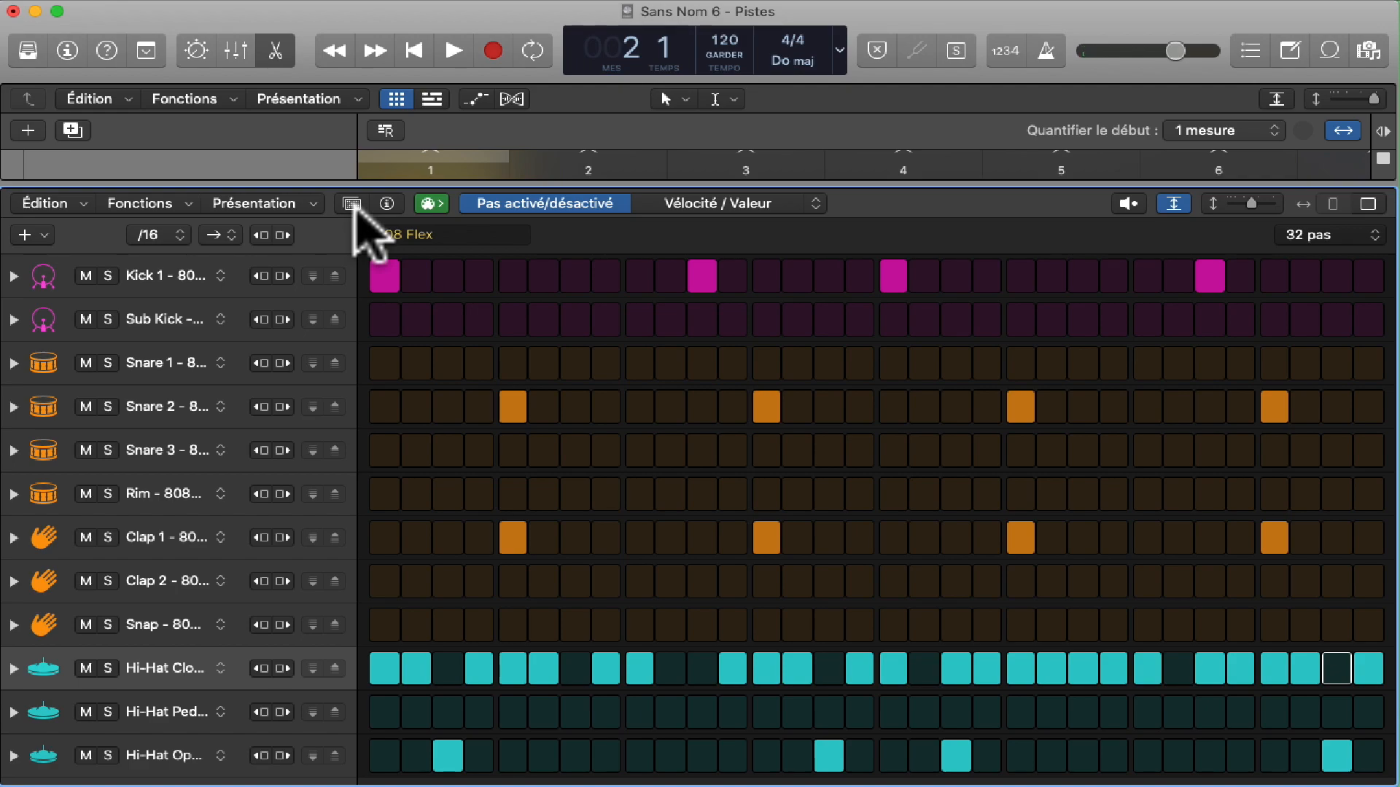
Set the whole pattern's playback mode to backward, listen to it, and stop the preview
left_click(219, 235)
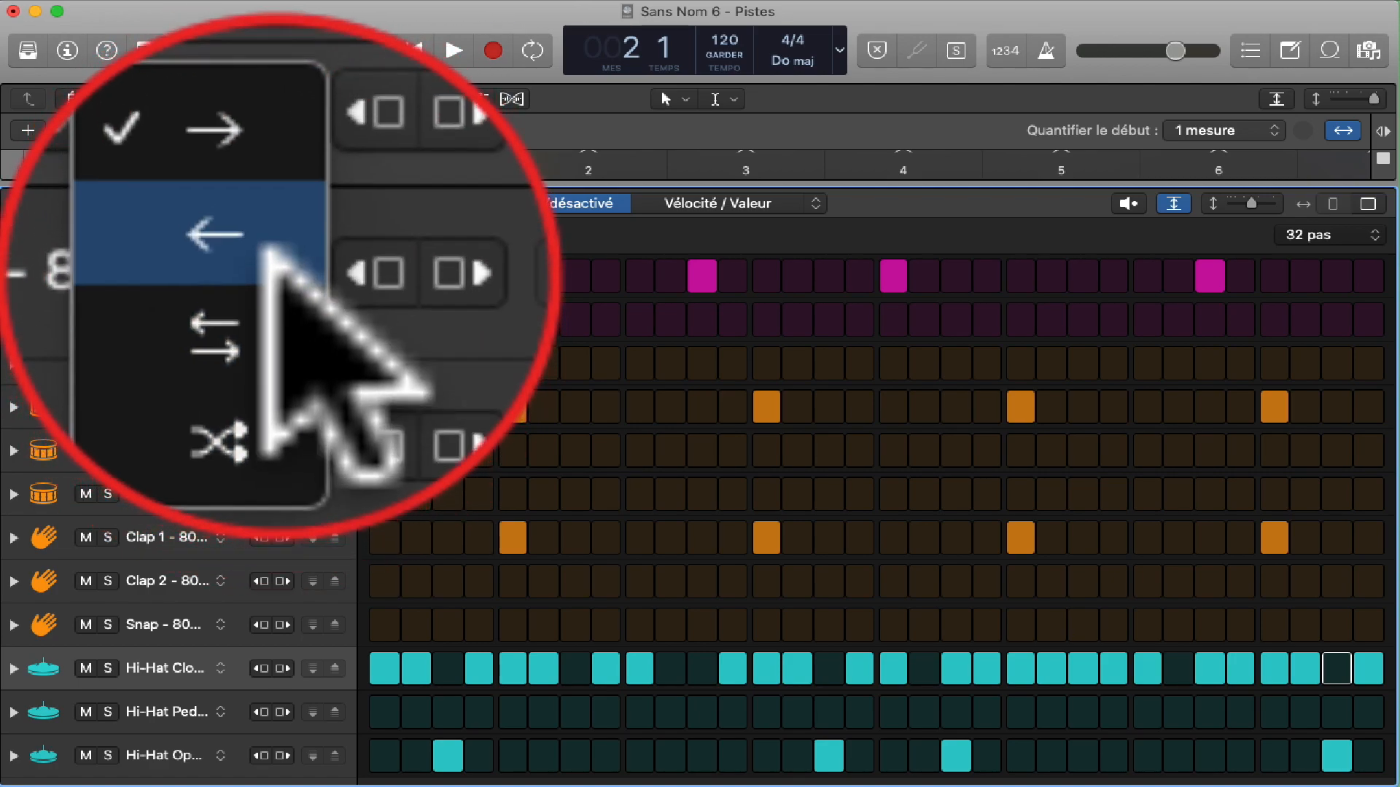
left_click(324, 232)
left_click(1129, 205)
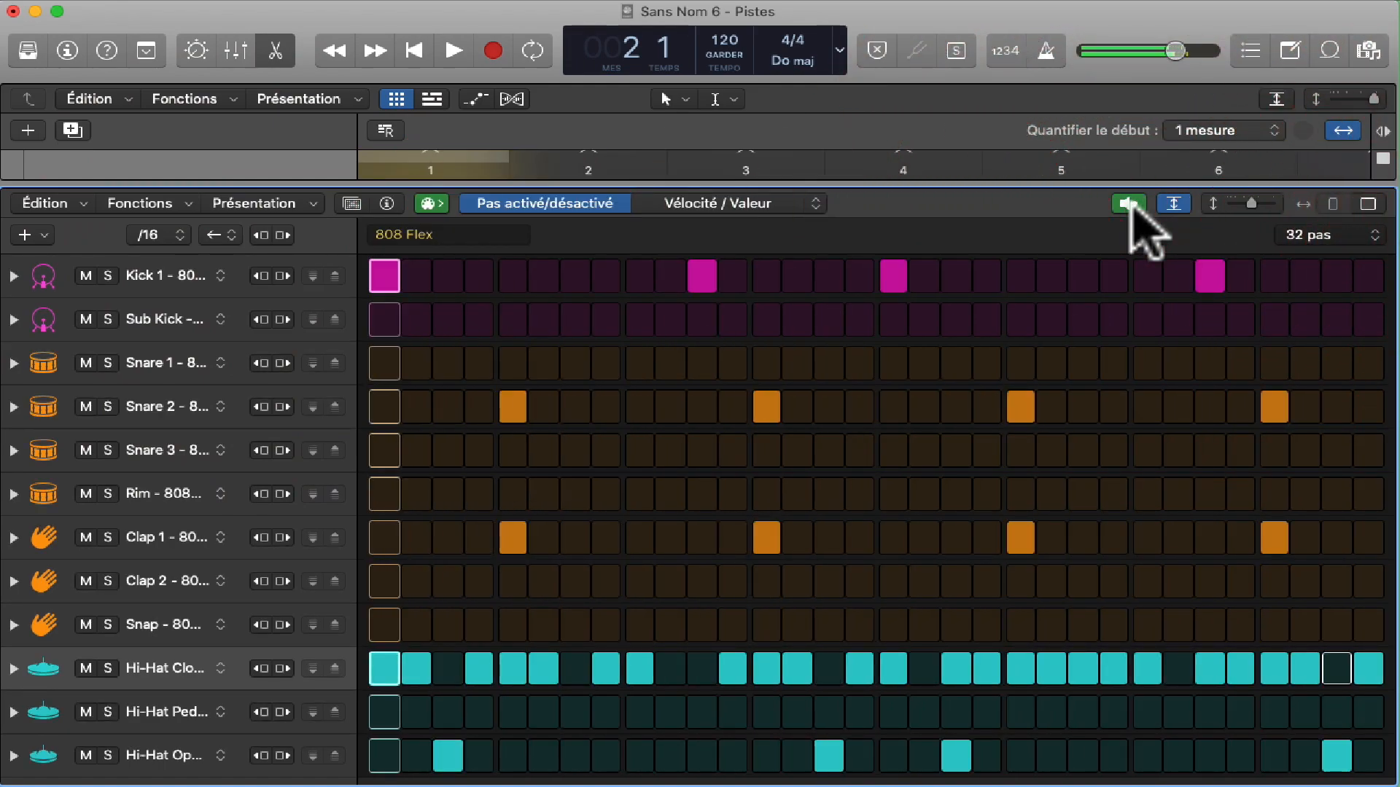
left_click(1129, 204)
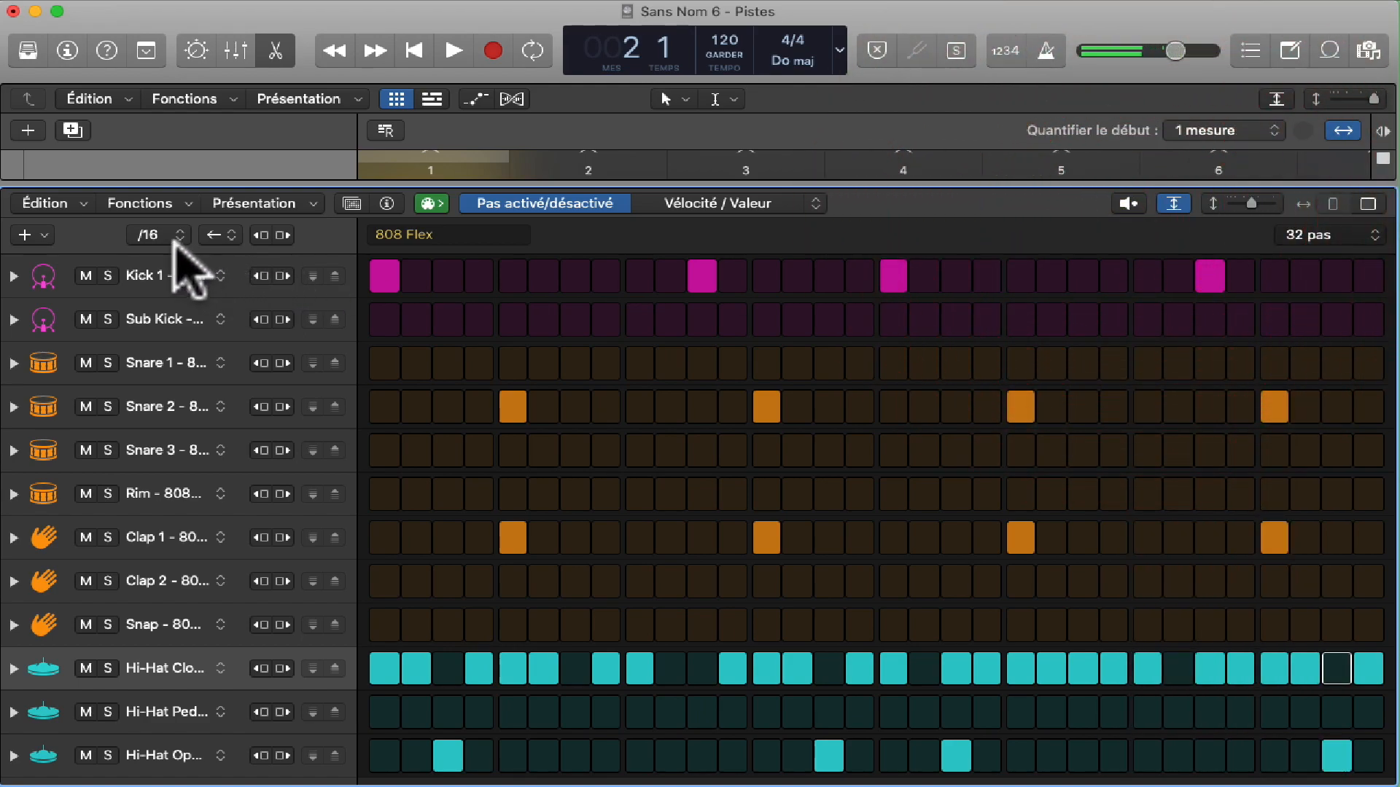
Switch the whole pattern's playback mode to back-and-forth, listen to it, and stop the preview
left_click(213, 235)
left_click(244, 275)
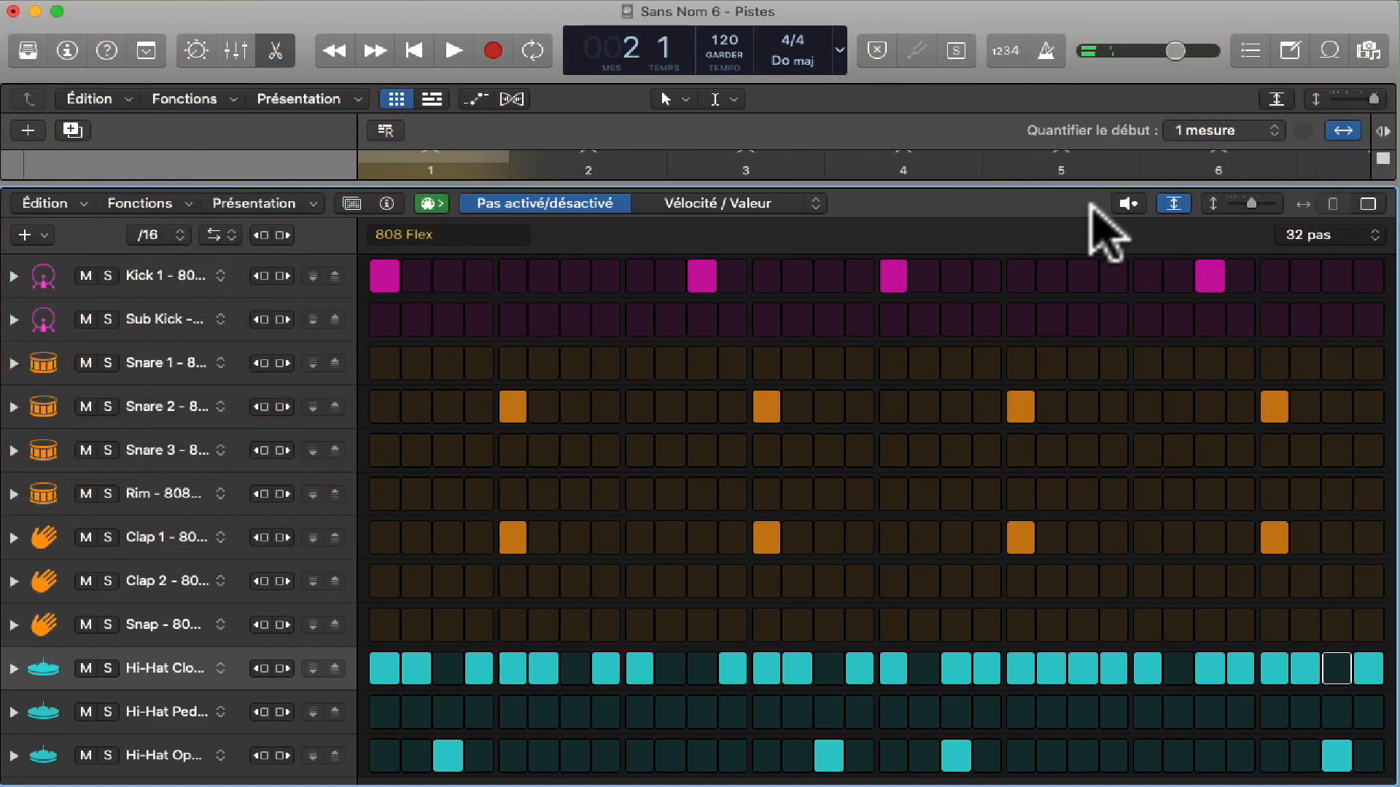
left_click(1130, 205)
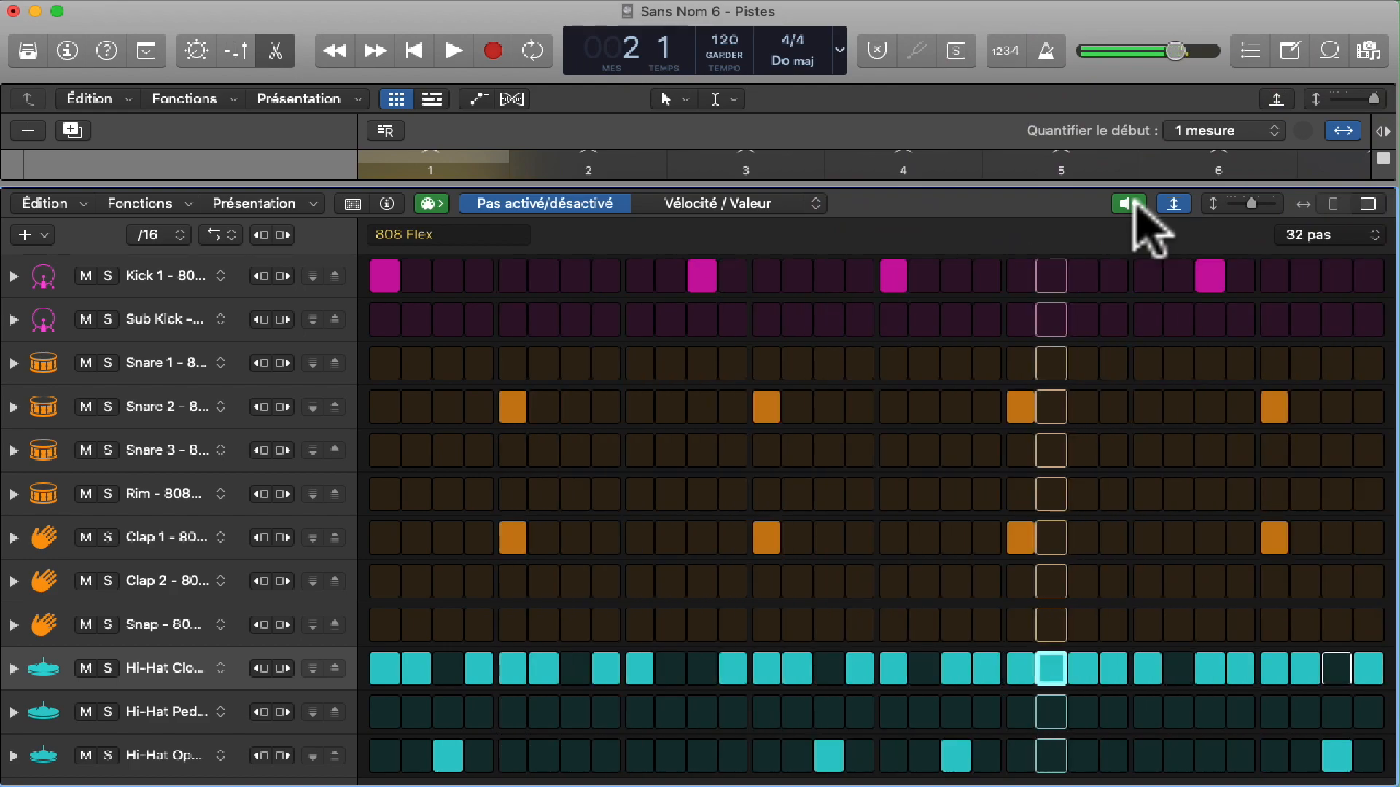
left_click(1129, 204)
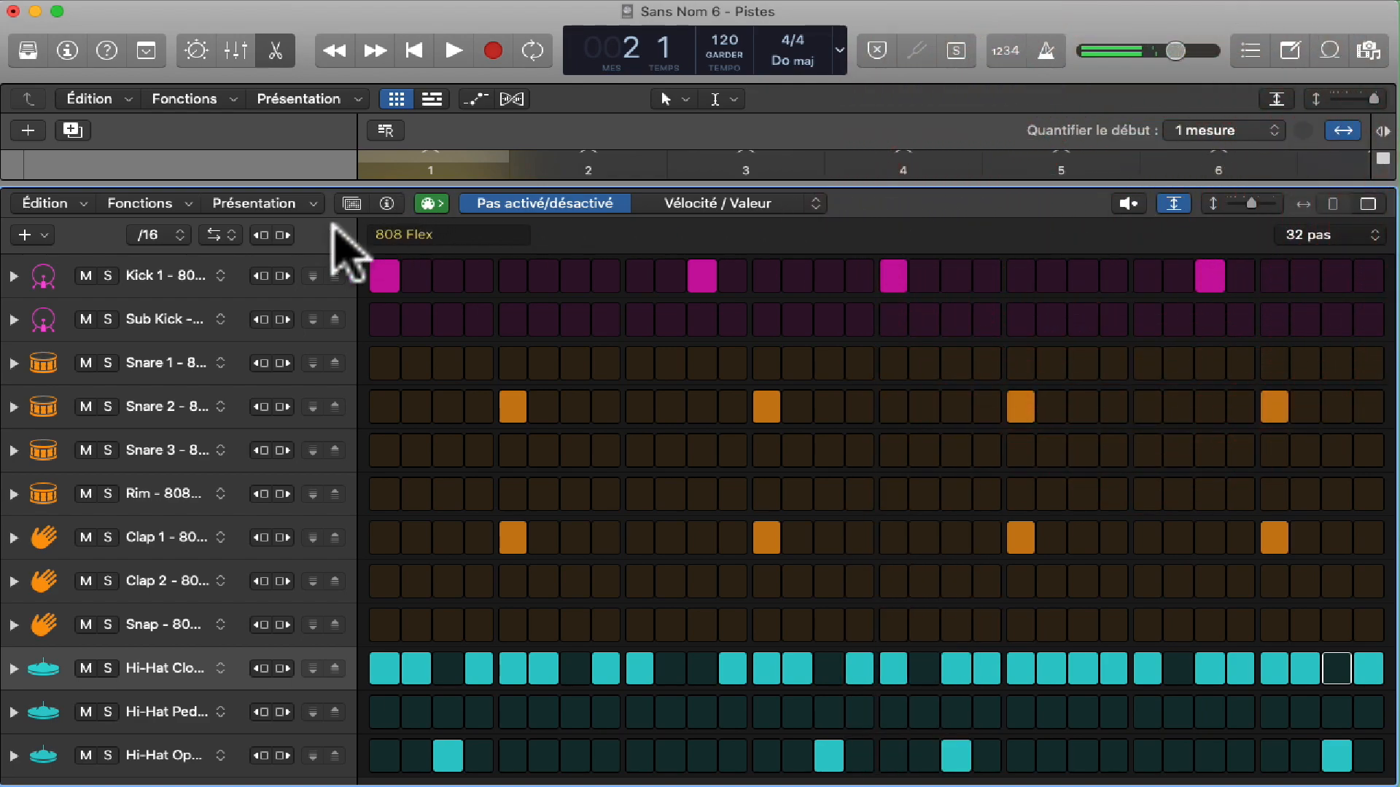
Widen the row headers to reveal the per-row playback modes and set the closed hi-hat row to backward
left_click_drag(352, 249, 439, 254)
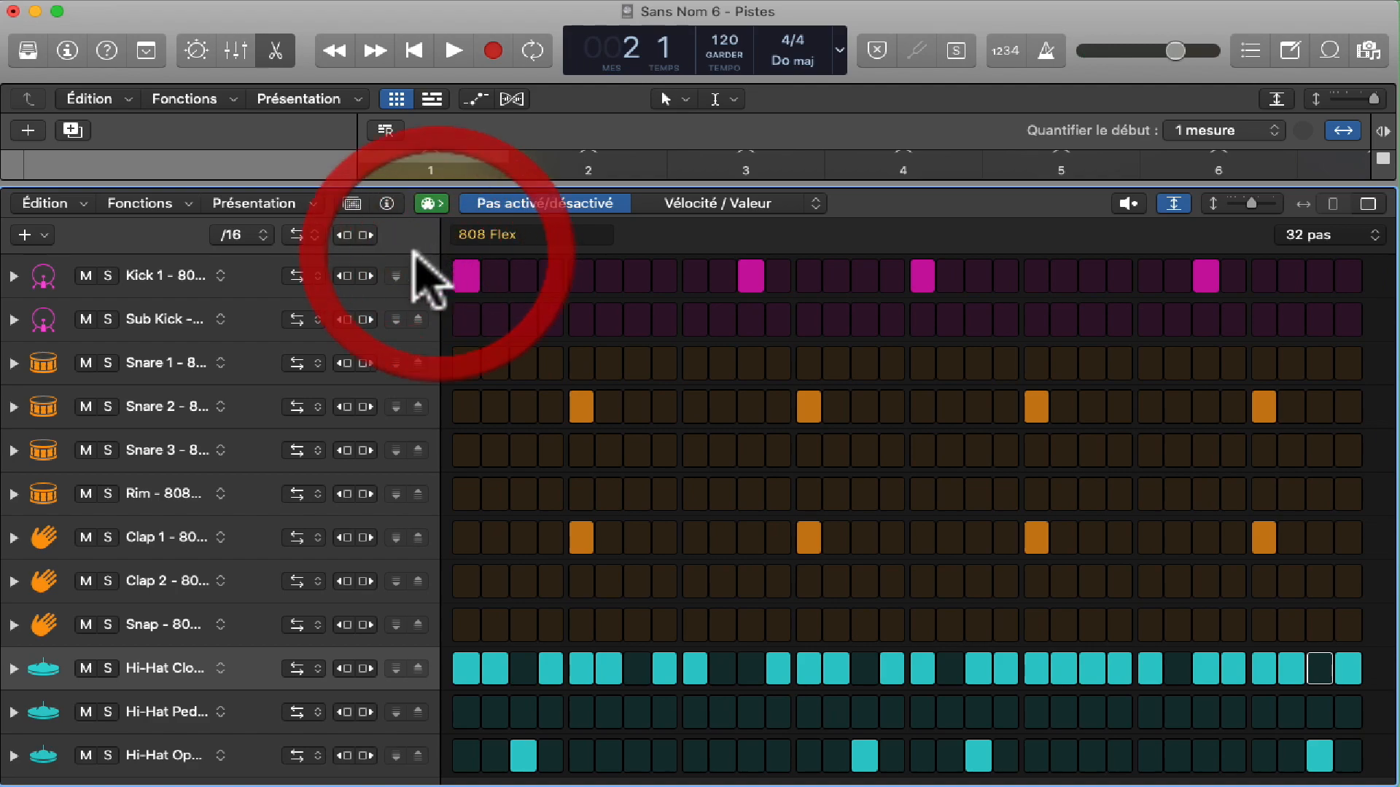
left_click(299, 666)
left_click(305, 646)
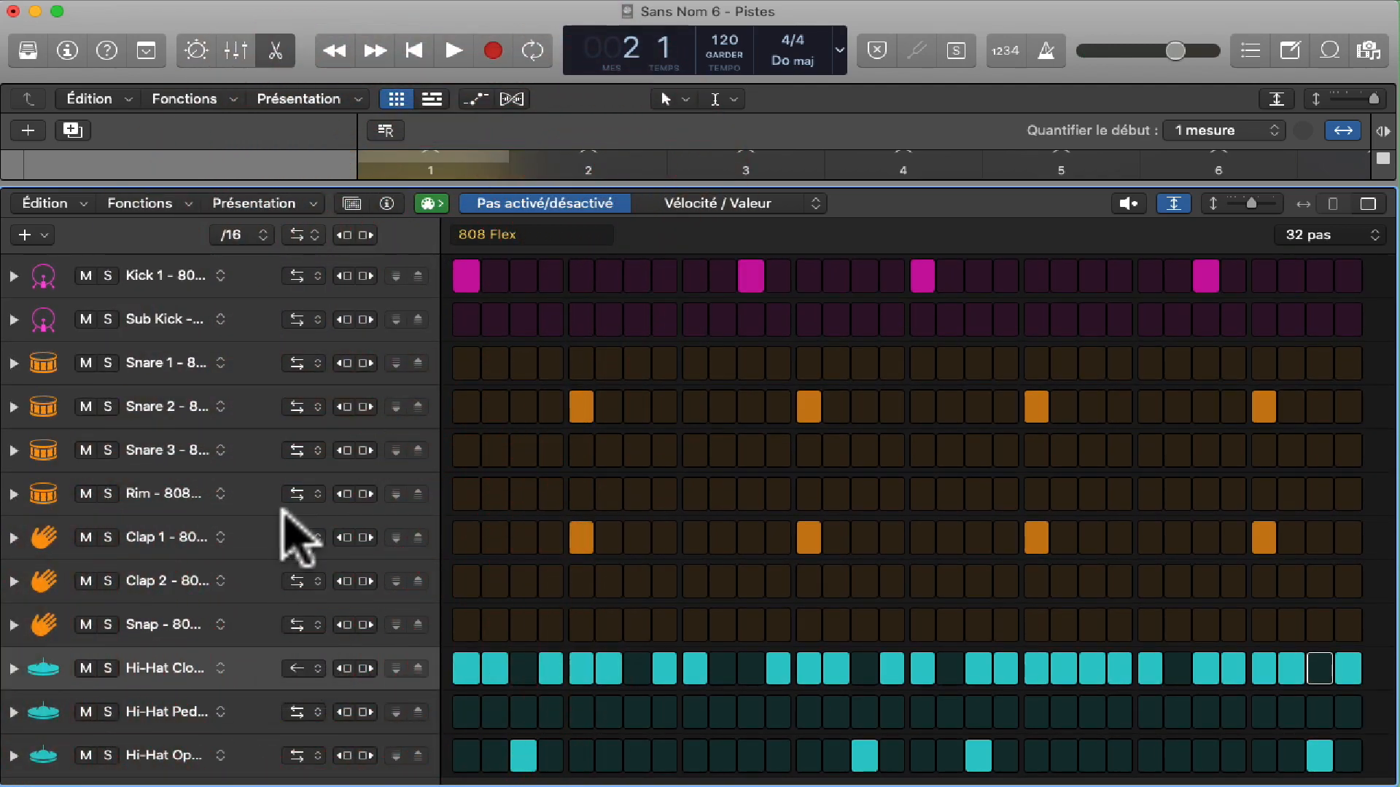
Set the whole pattern to forward playback with only the closed hi-hat row going back and forth, and preview the result
left_click(301, 188)
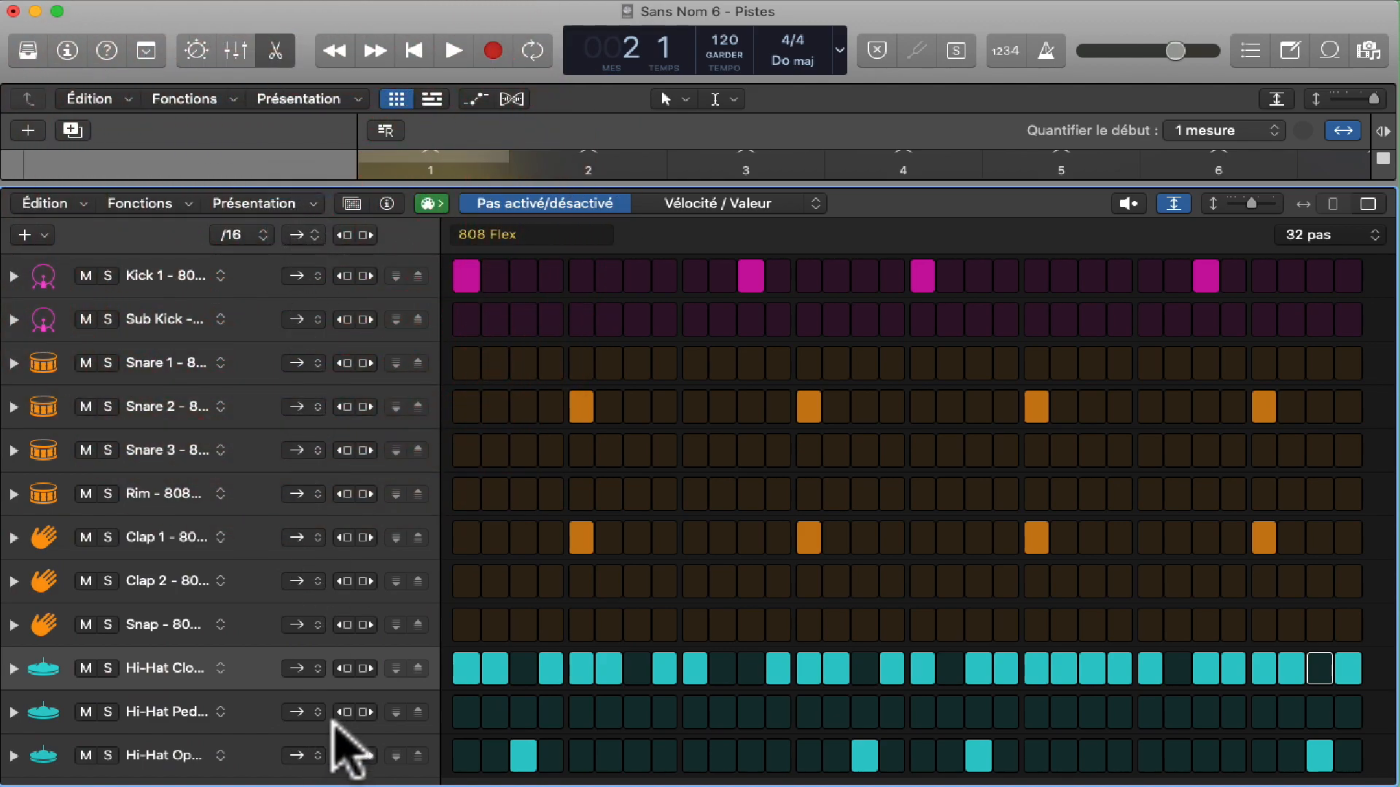
left_click(304, 669)
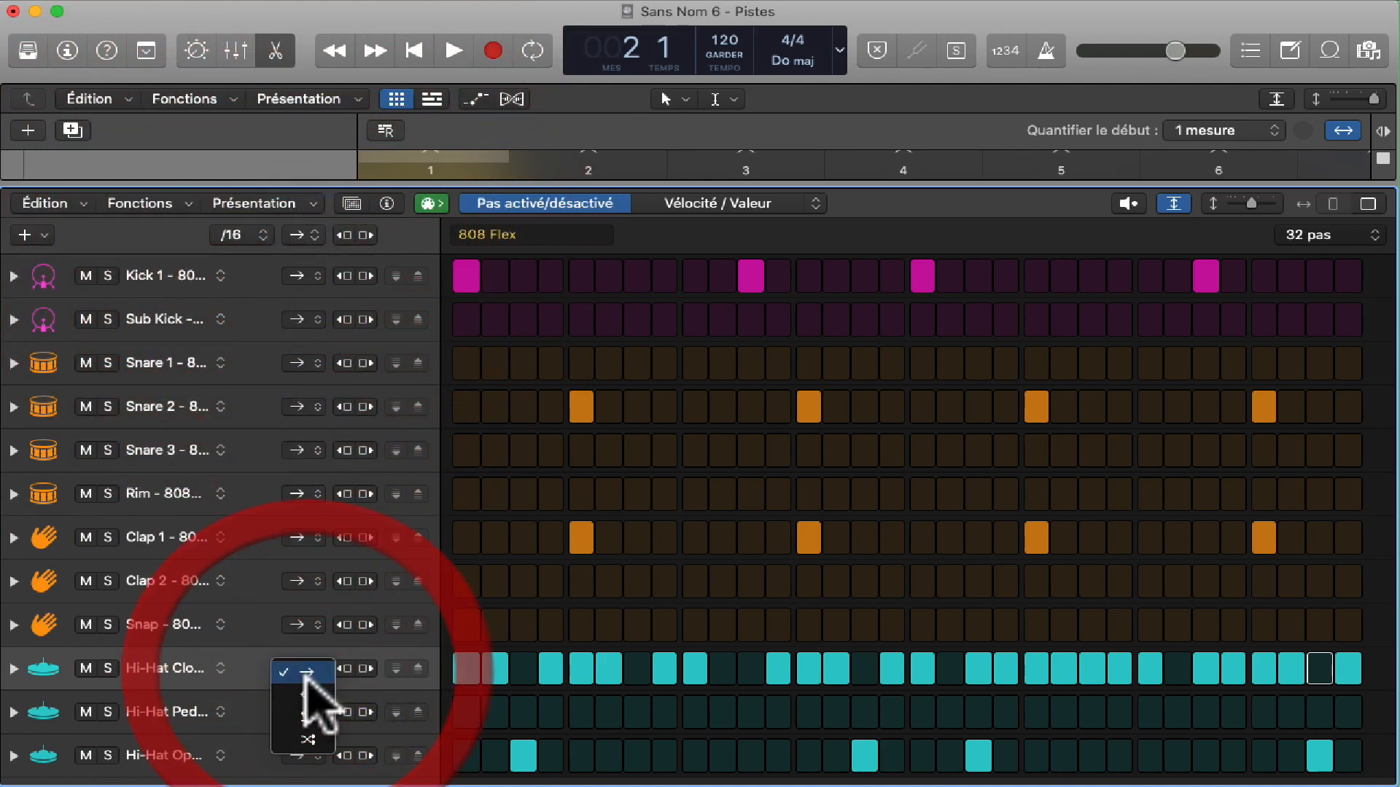
left_click(305, 715)
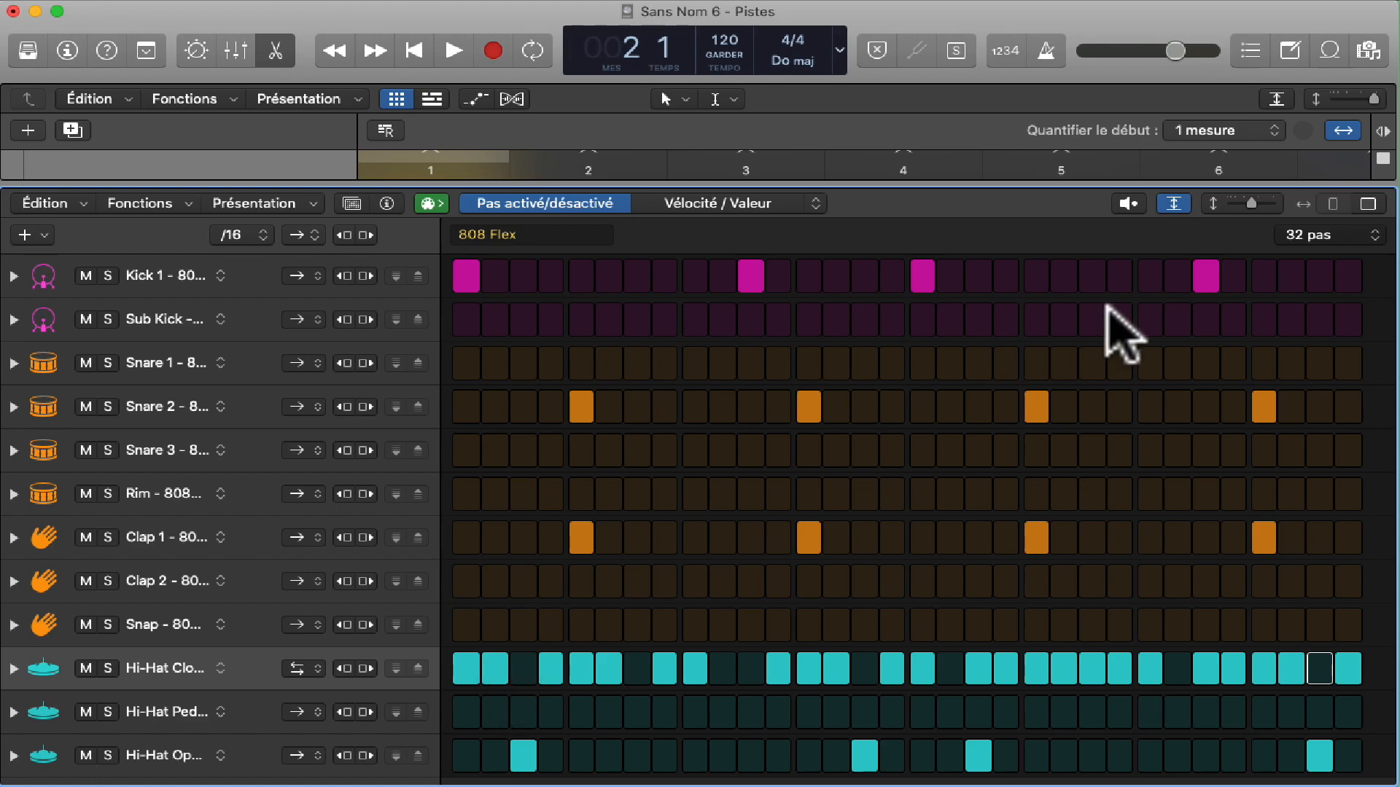
left_click(1127, 203)
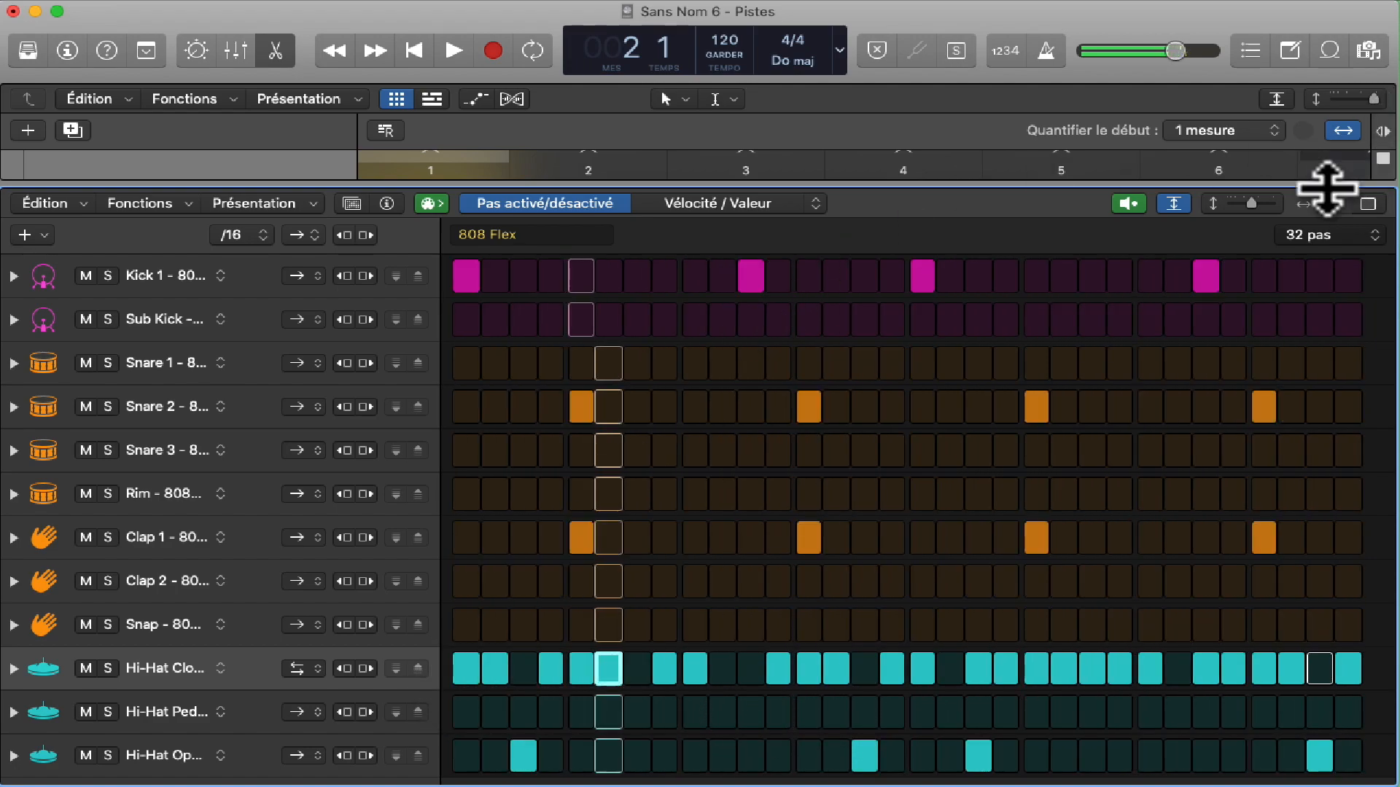
left_click(1128, 205)
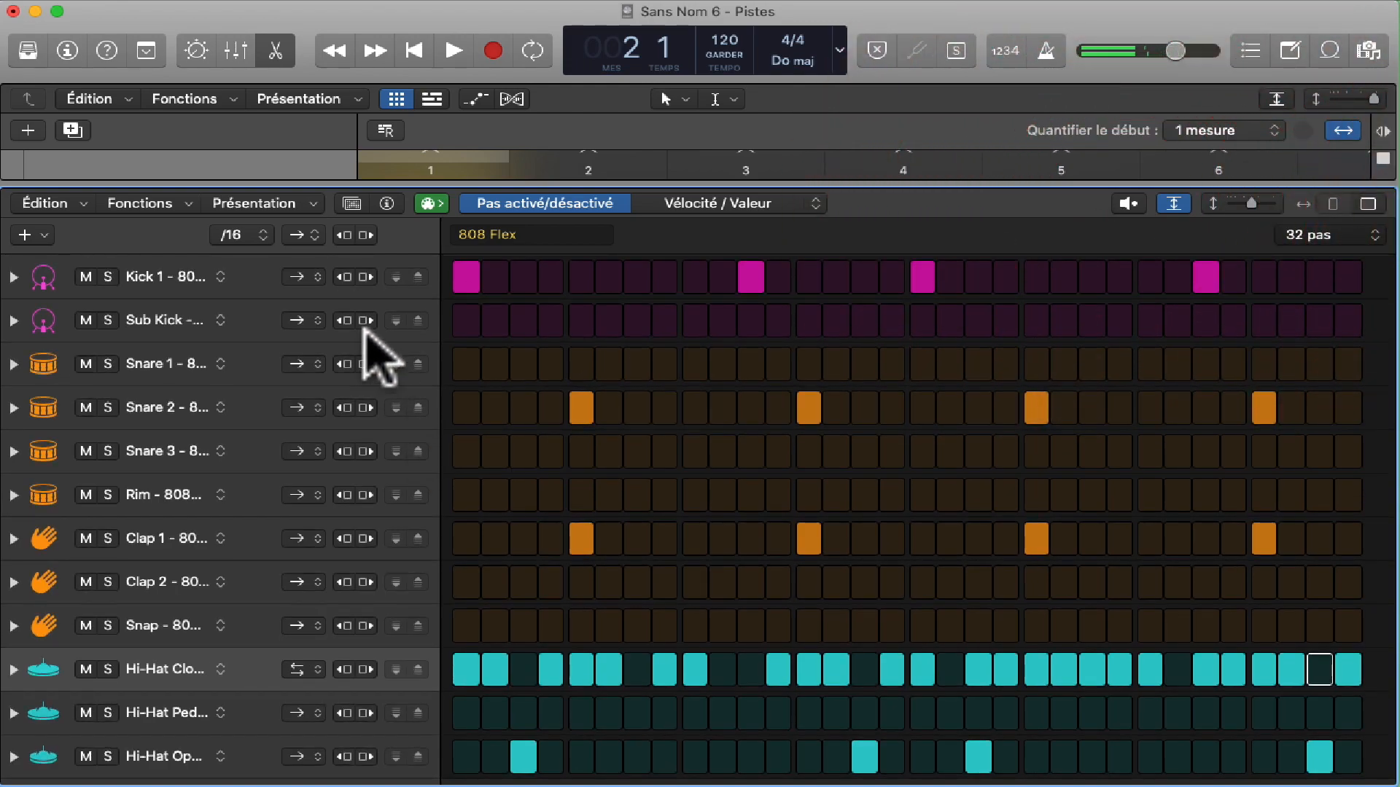
left_click(300, 666)
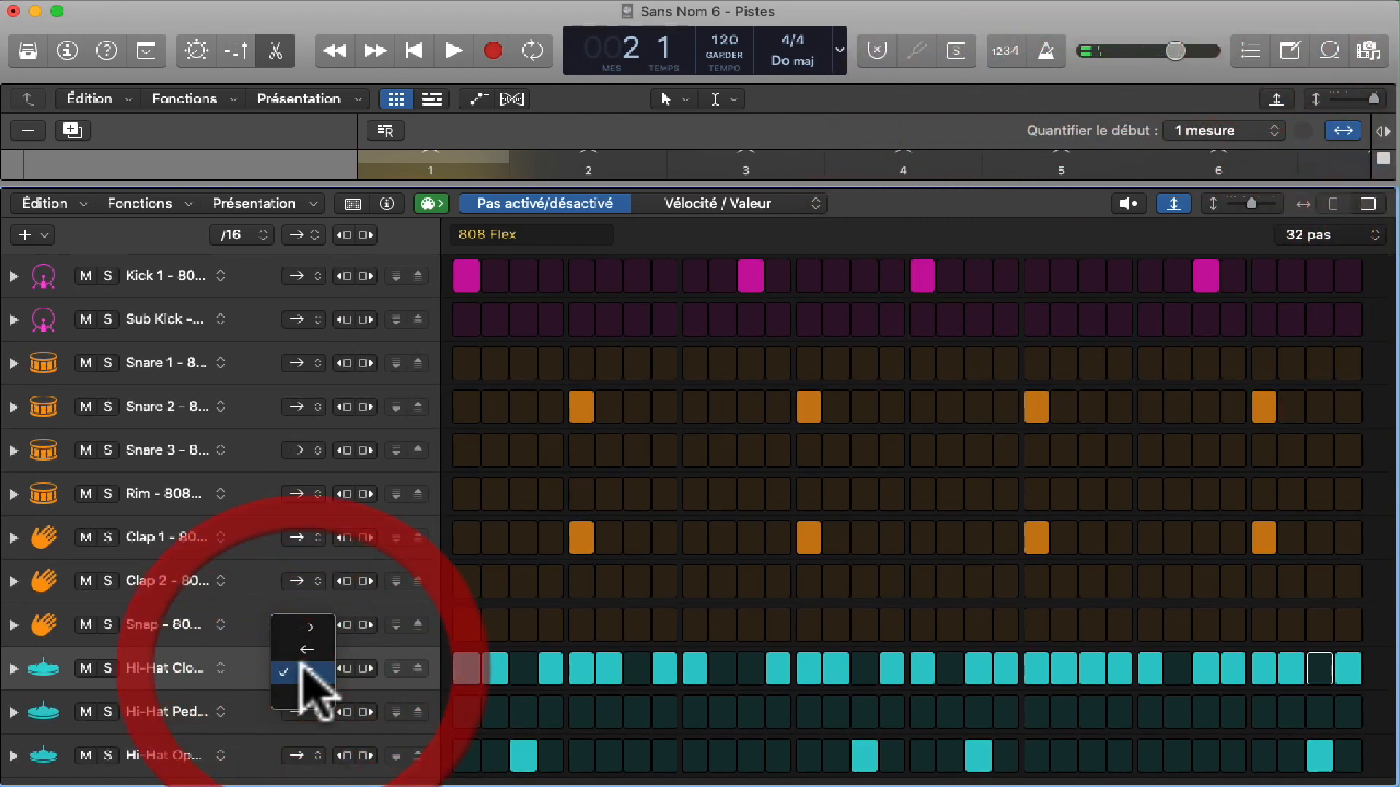
left_click(292, 672)
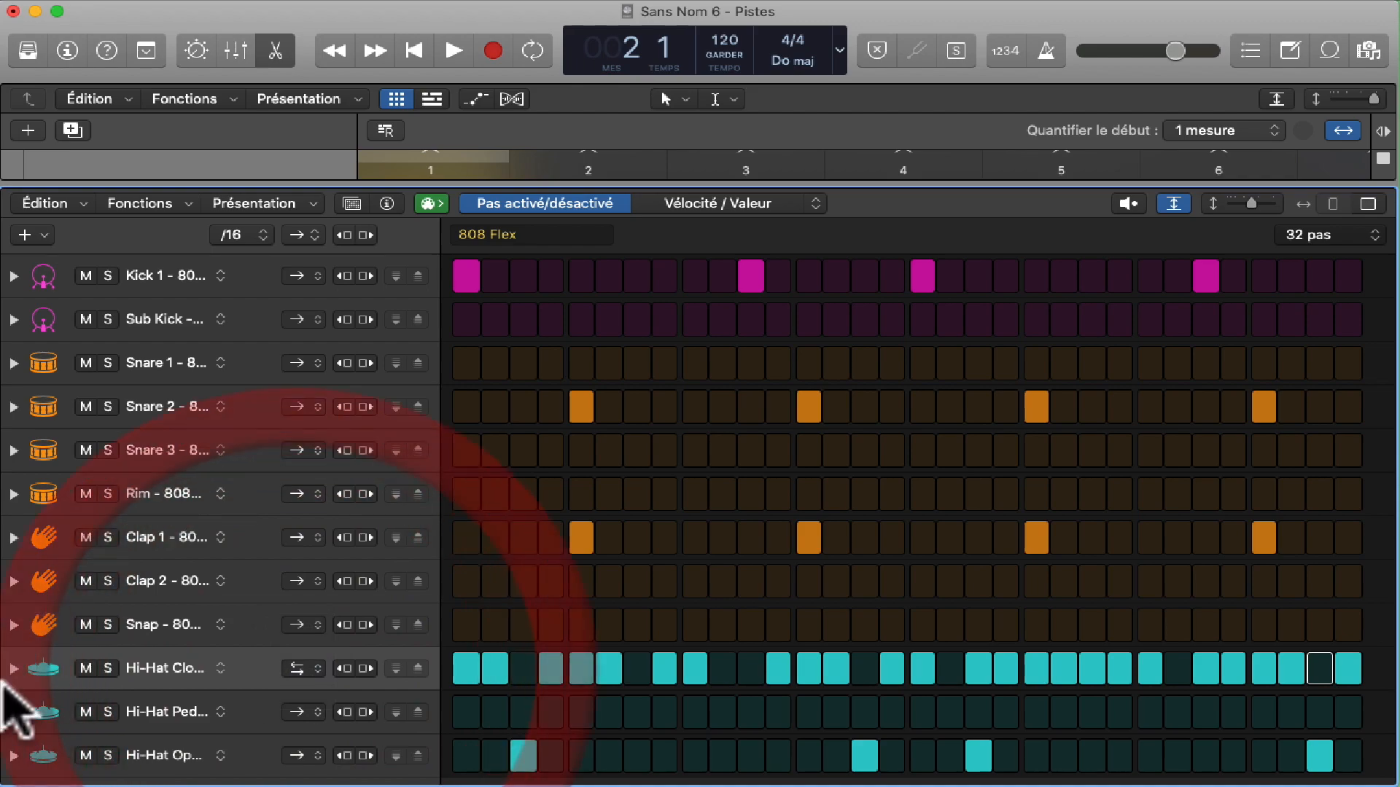
Set closed hi-hat note repeats to 7 on steps 4, 24 and 30 and 6 on steps 8 and 12, and preview the beat
left_click(13, 669)
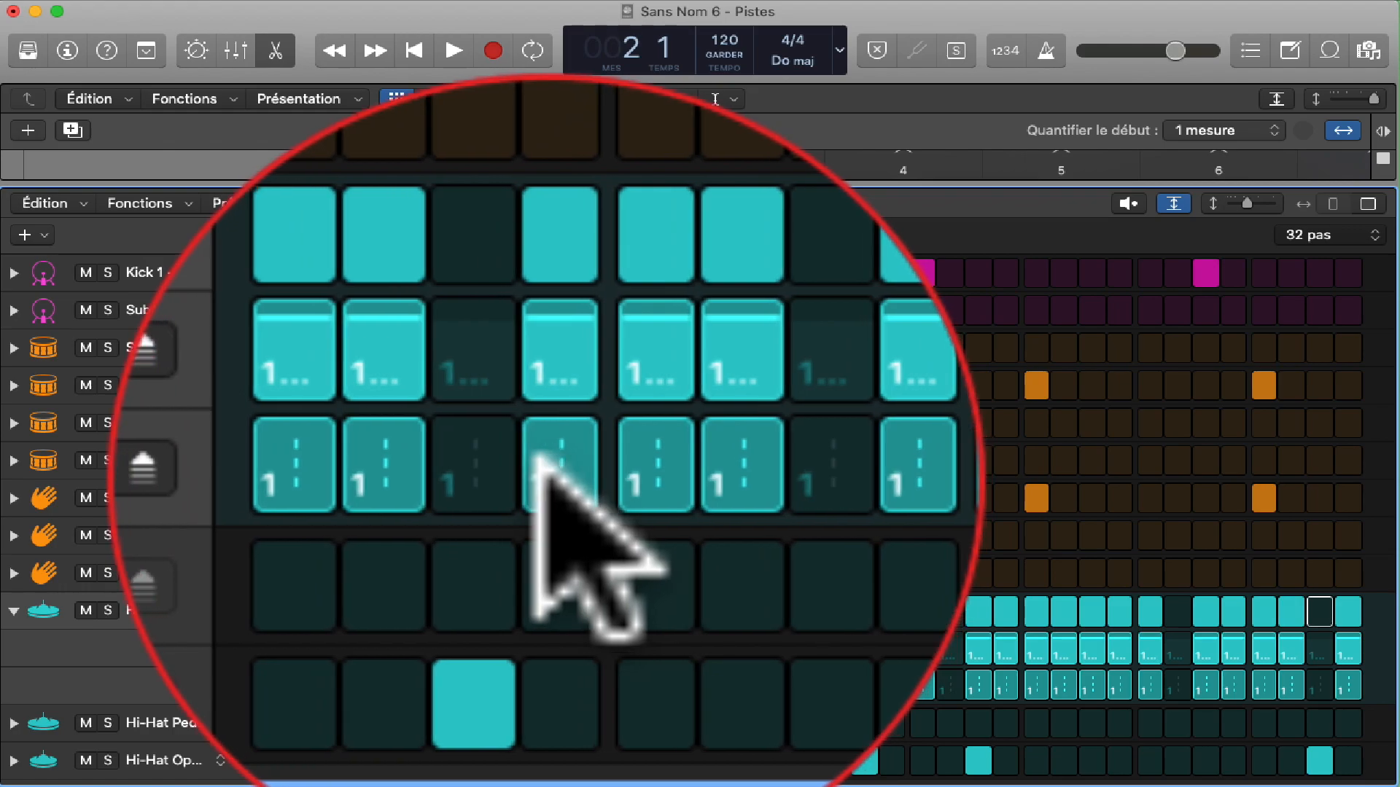
left_click(552, 684)
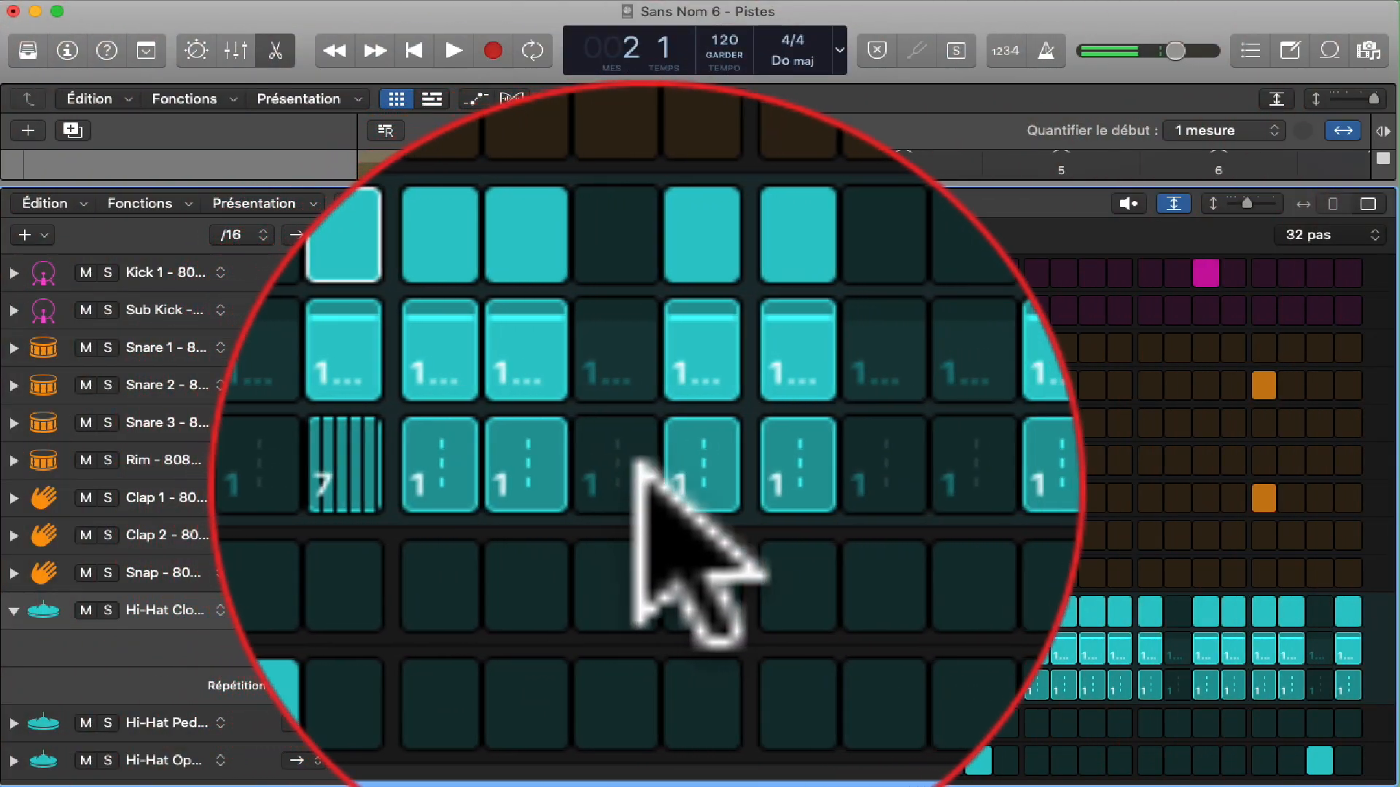
left_click(665, 683)
left_click_drag(665, 684, 665, 681)
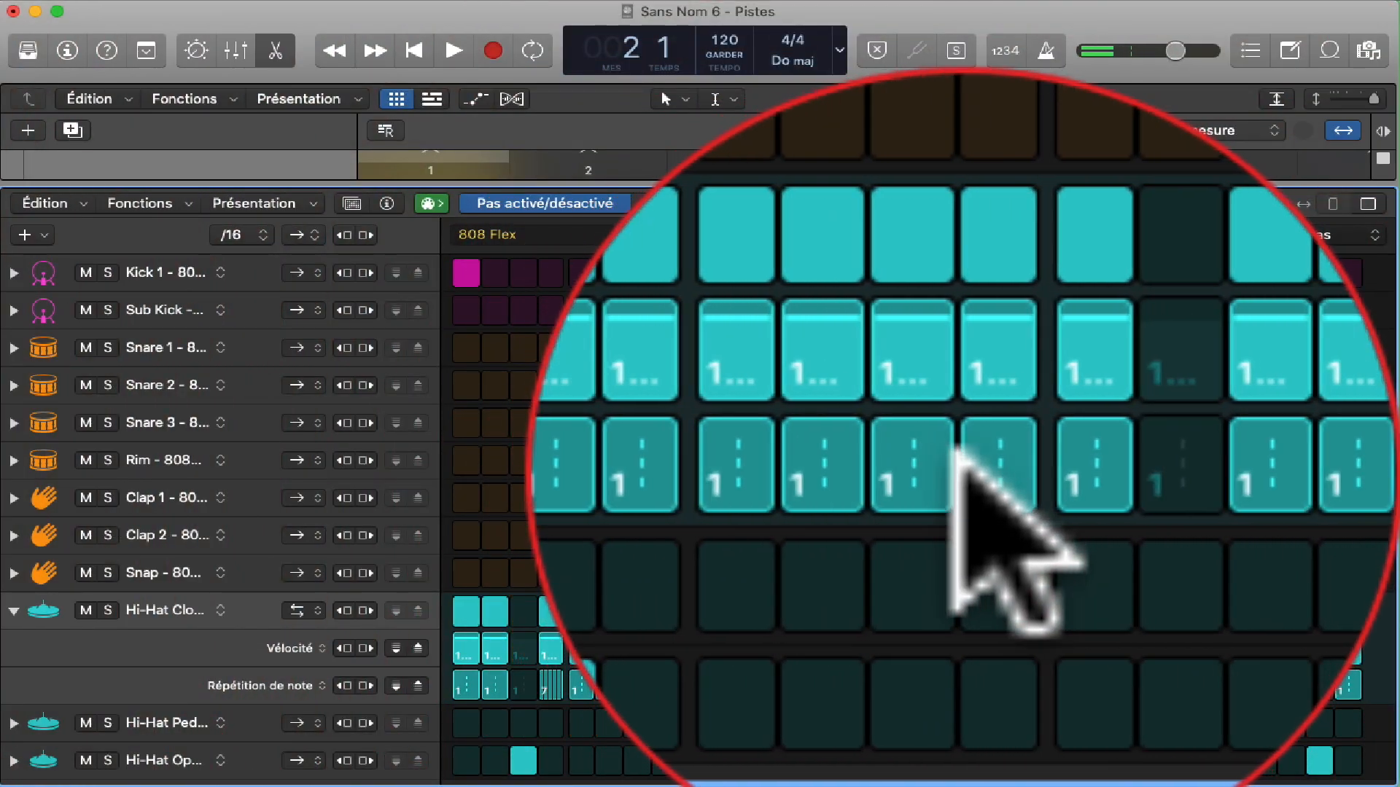
left_click_drag(1114, 682, 1114, 680)
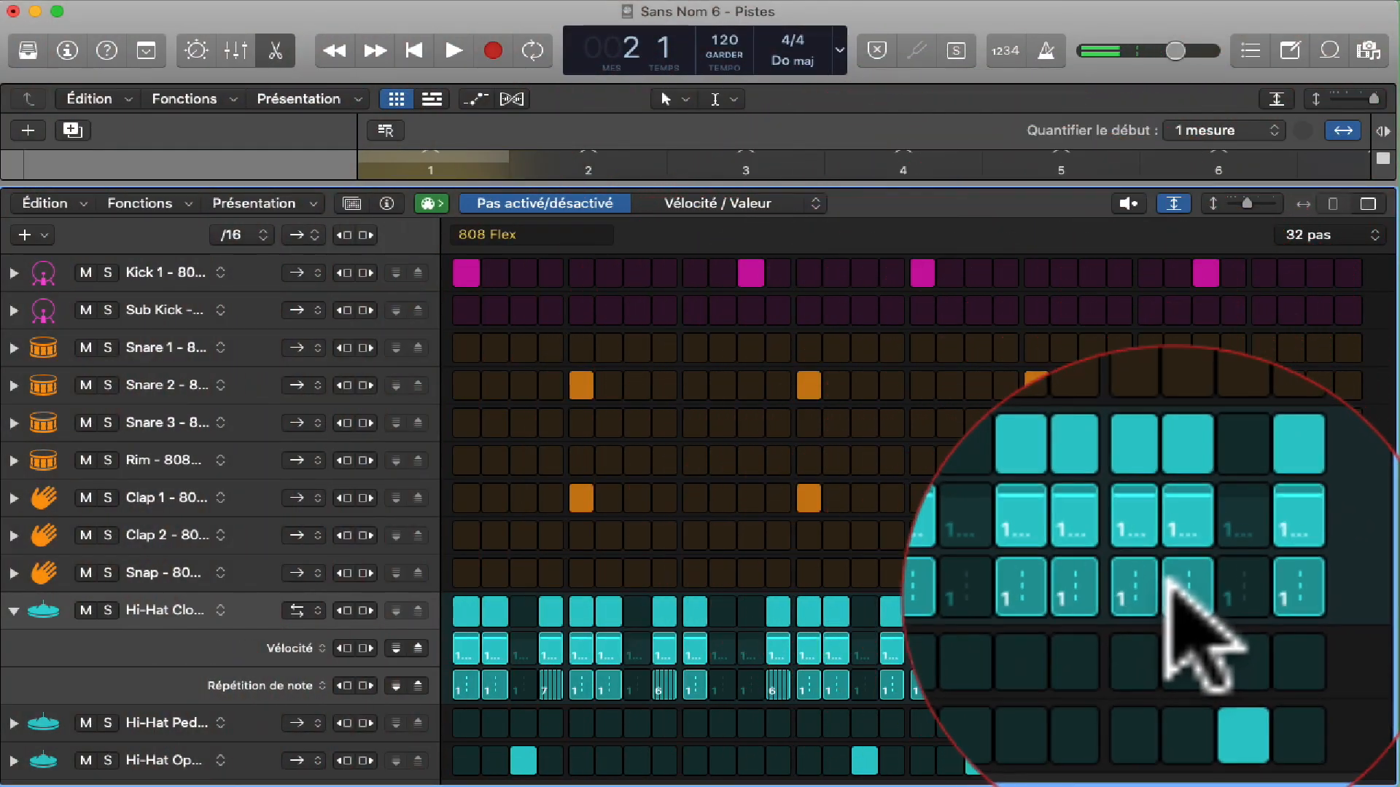
left_click_drag(1289, 684, 1289, 681)
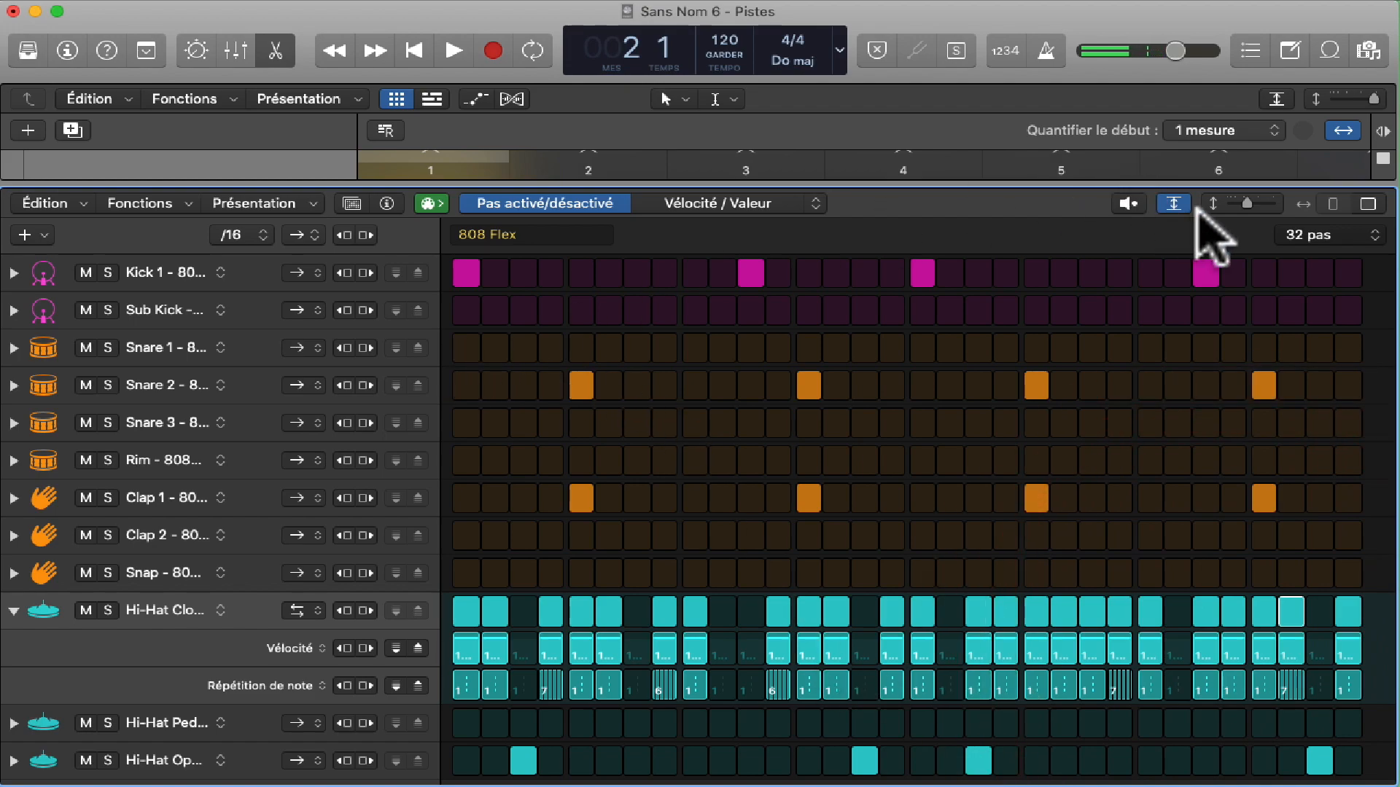
left_click(1135, 203)
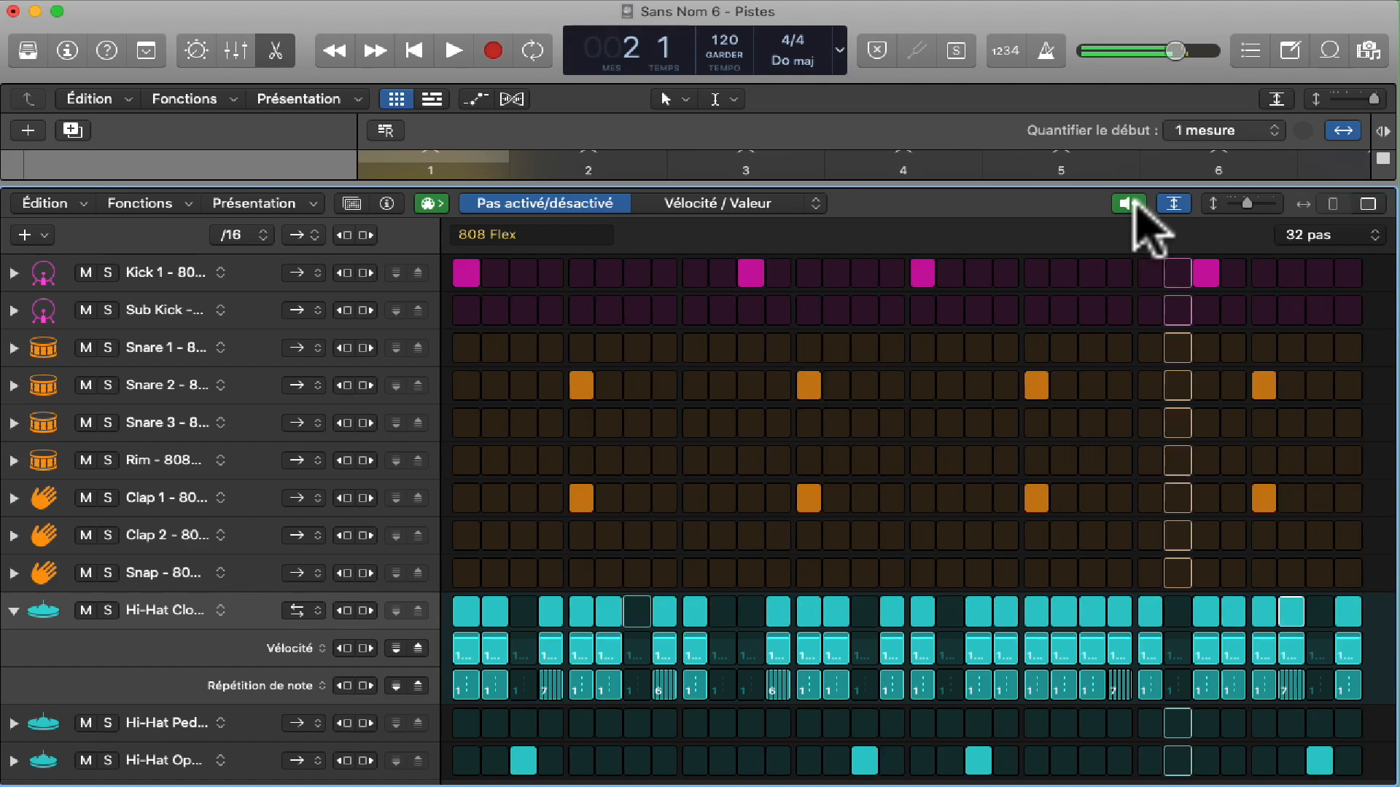
left_click(1129, 203)
Draw varied velocities across the closed hi-hat steps, from 74 on the first to 67 on the last, and preview them
left_click_drag(461, 651, 1348, 651)
left_click(1127, 205)
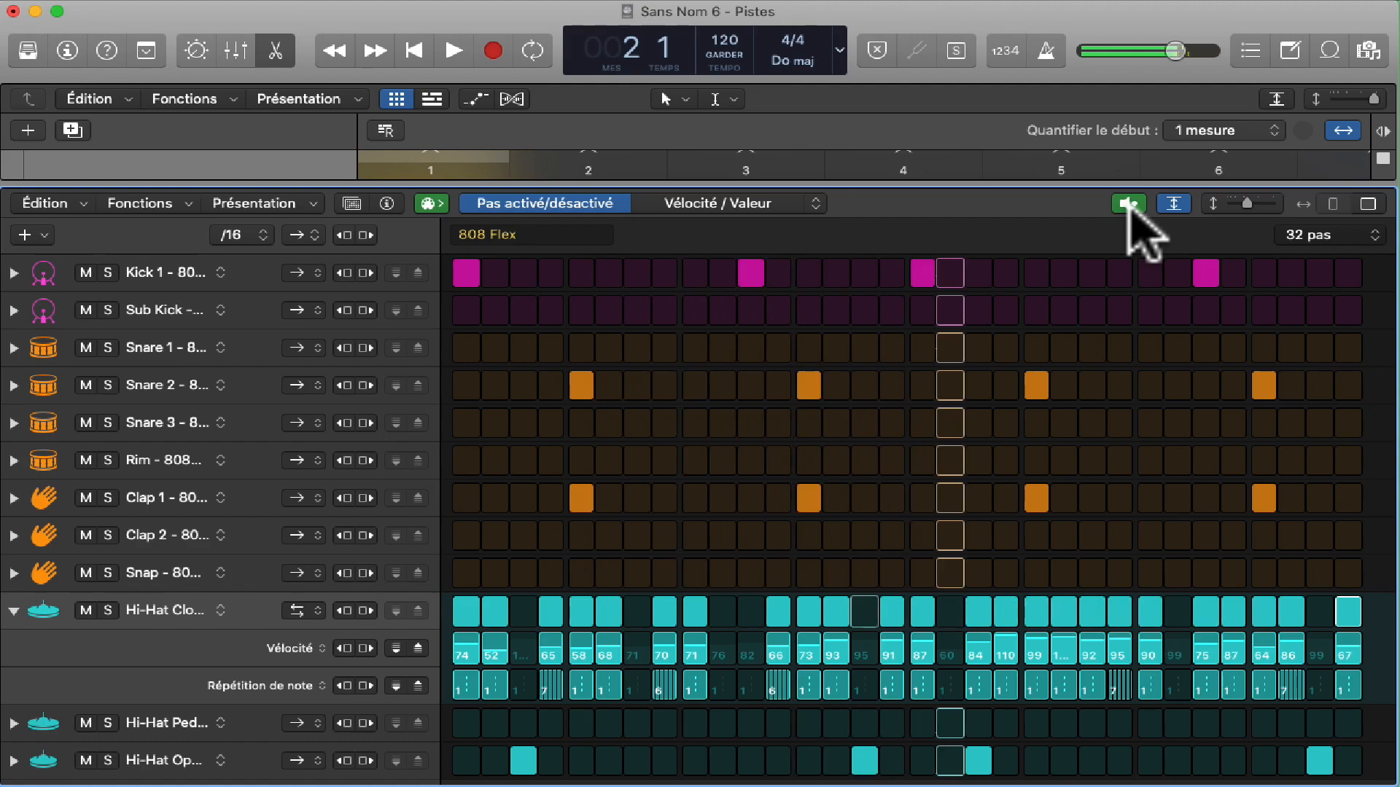
left_click(1130, 204)
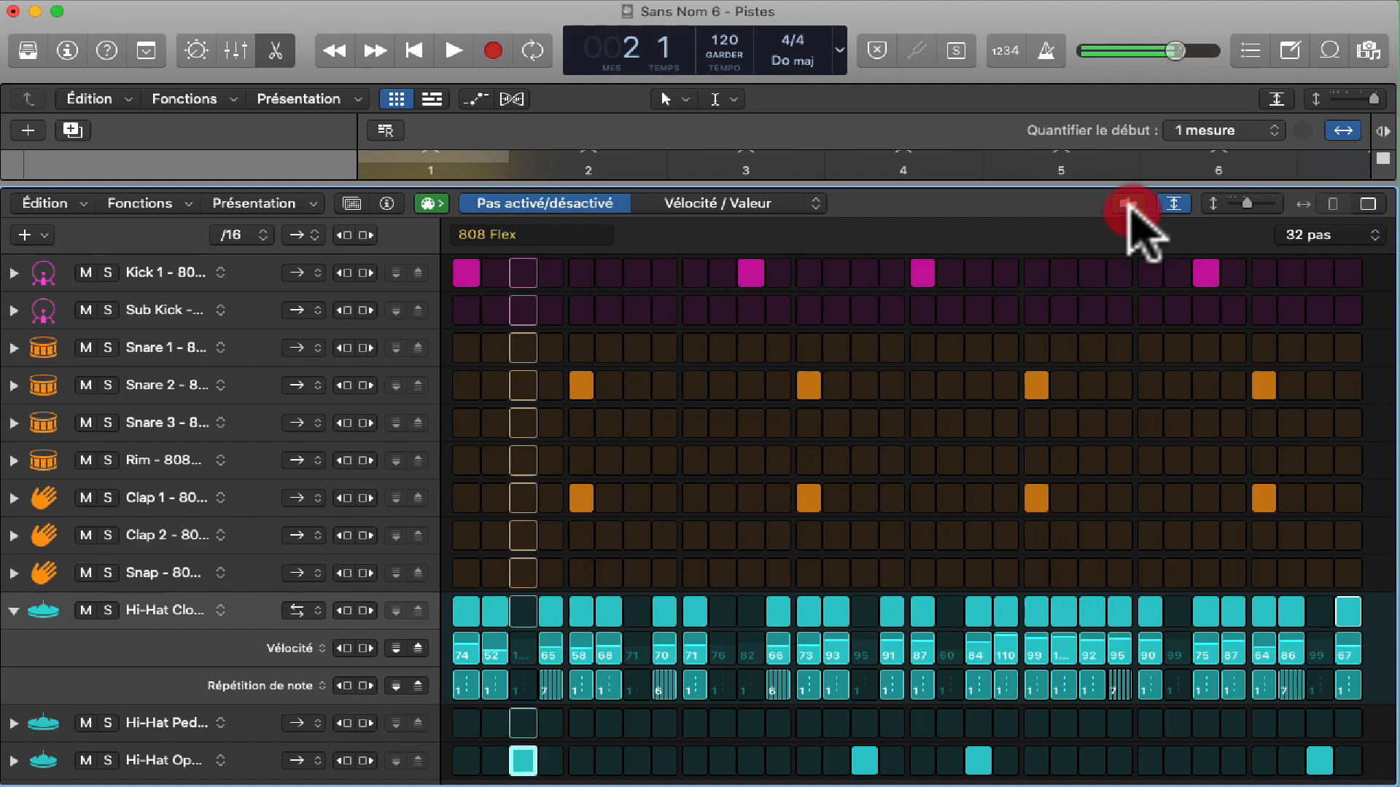
Remove the closed hi-hat's velocity subrow, and add velocity and gate subrows beneath its note repeat subrow
left_click(11, 646)
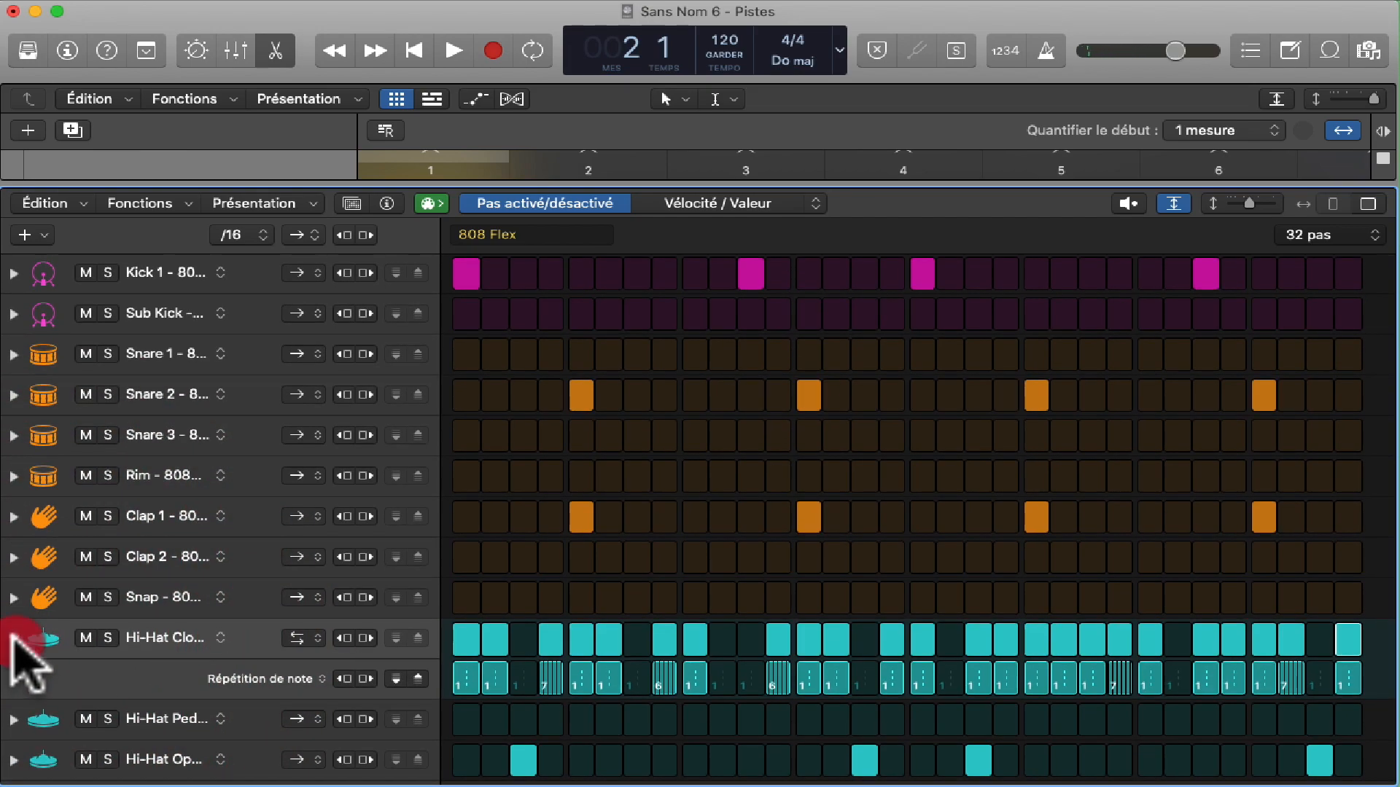
left_click(12, 637)
left_click(13, 667)
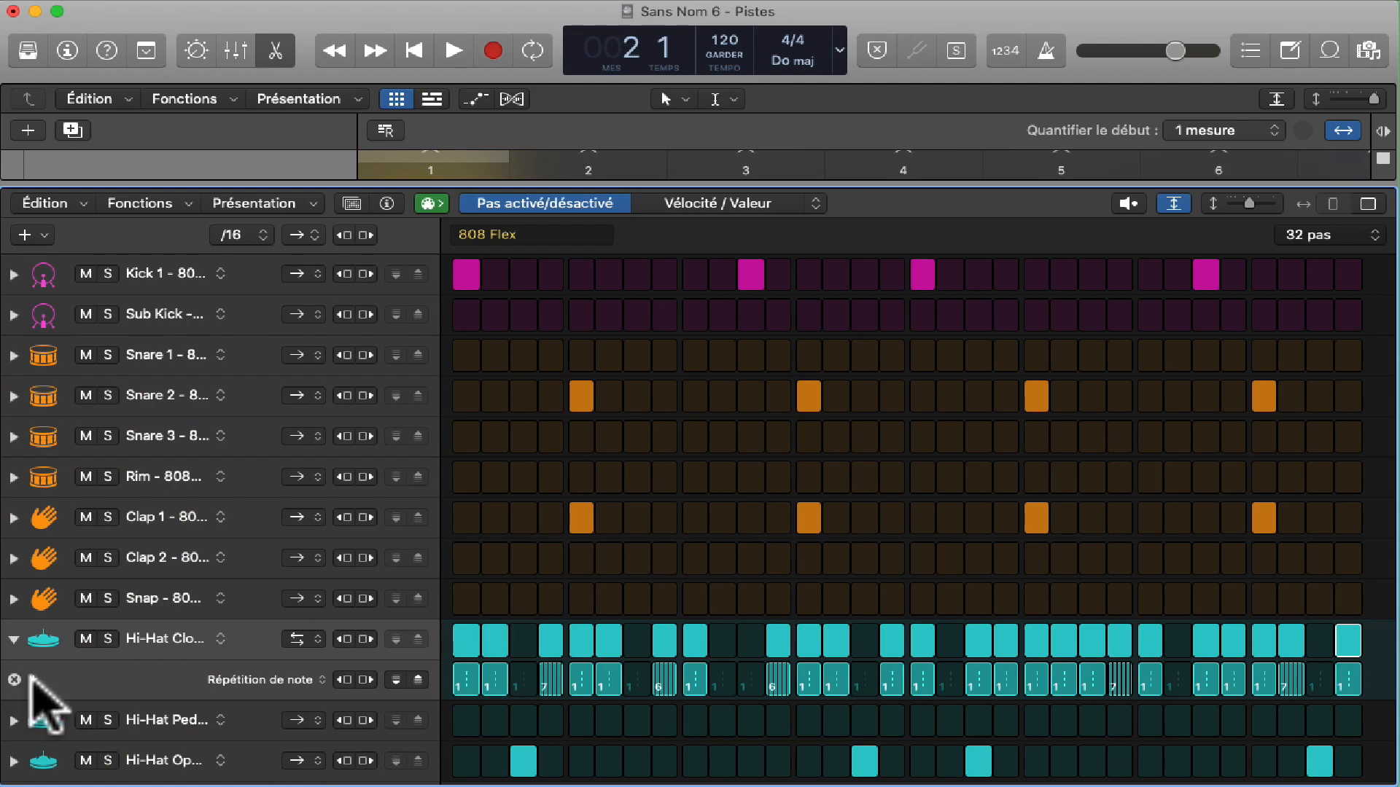
left_click(31, 678)
left_click(31, 681)
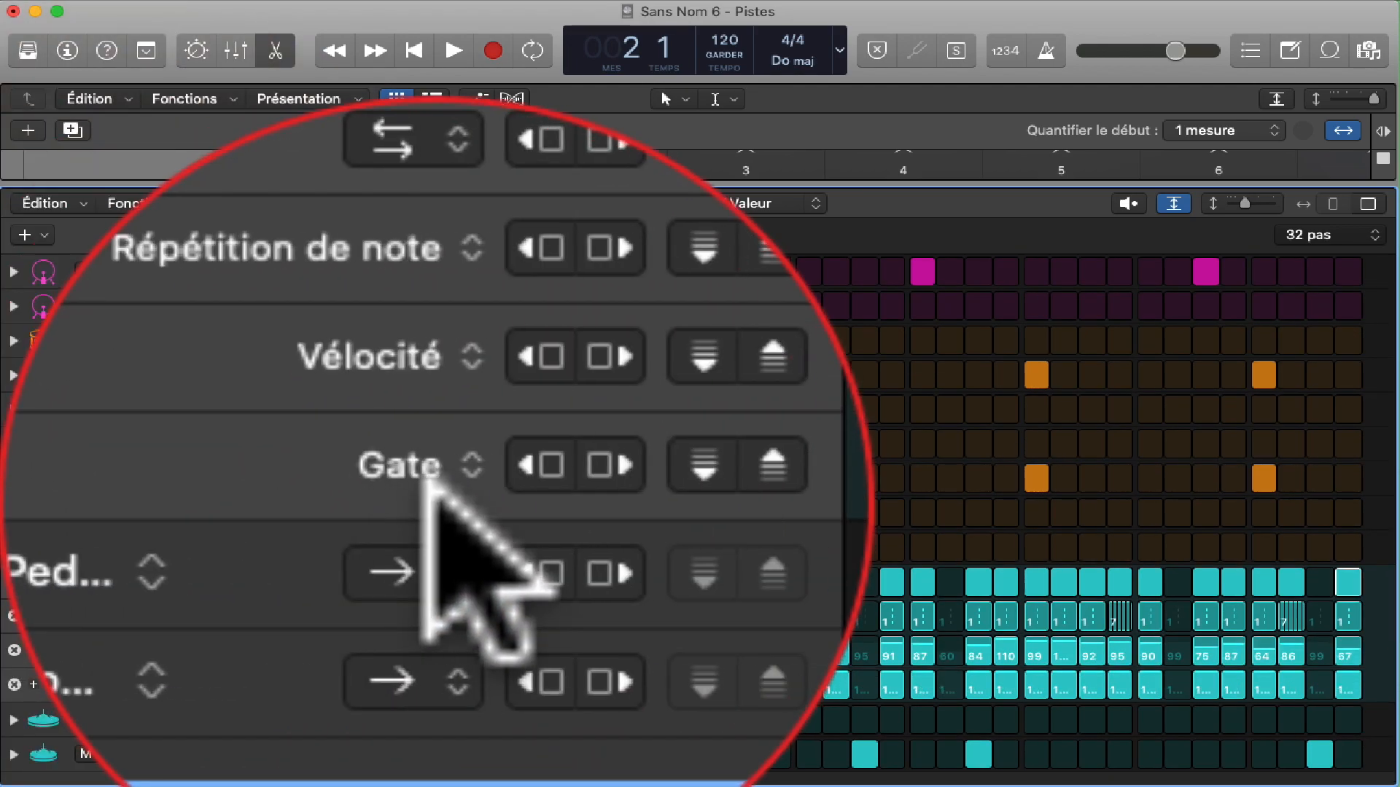
Review the parameters offered for the closed hi-hat's gate subrow and the Snap row's subrows, leaving both rows collapsed
left_click(309, 689)
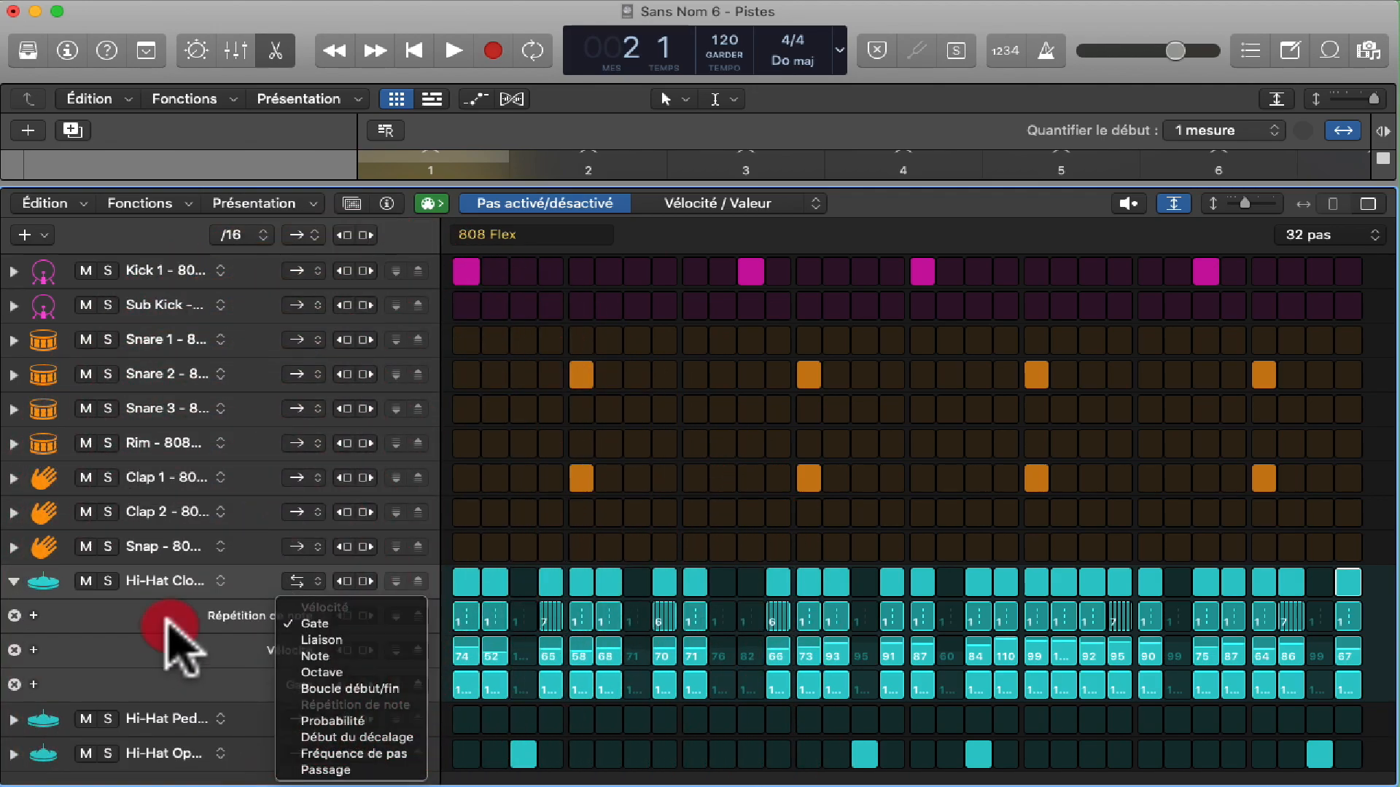
left_click(166, 619)
left_click(13, 582)
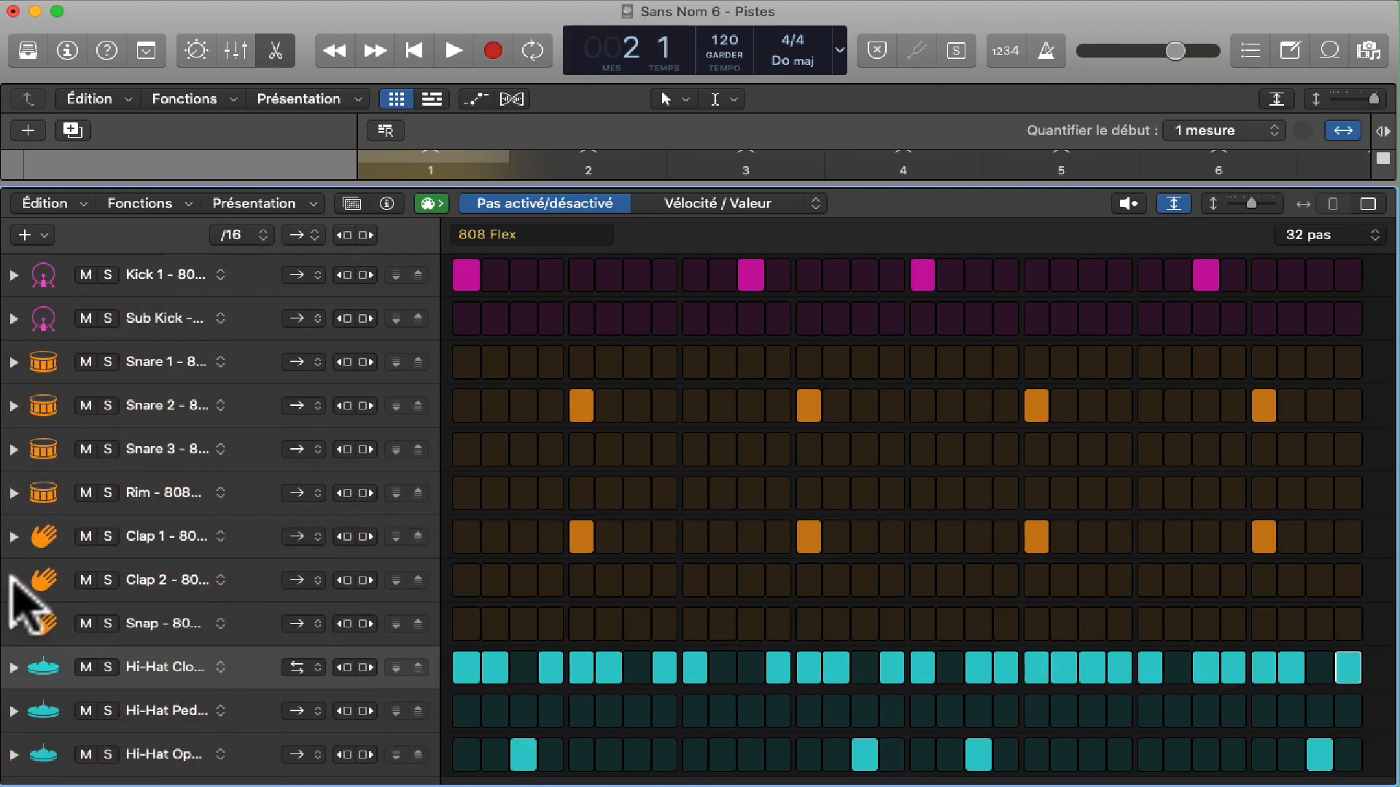
left_click(14, 623)
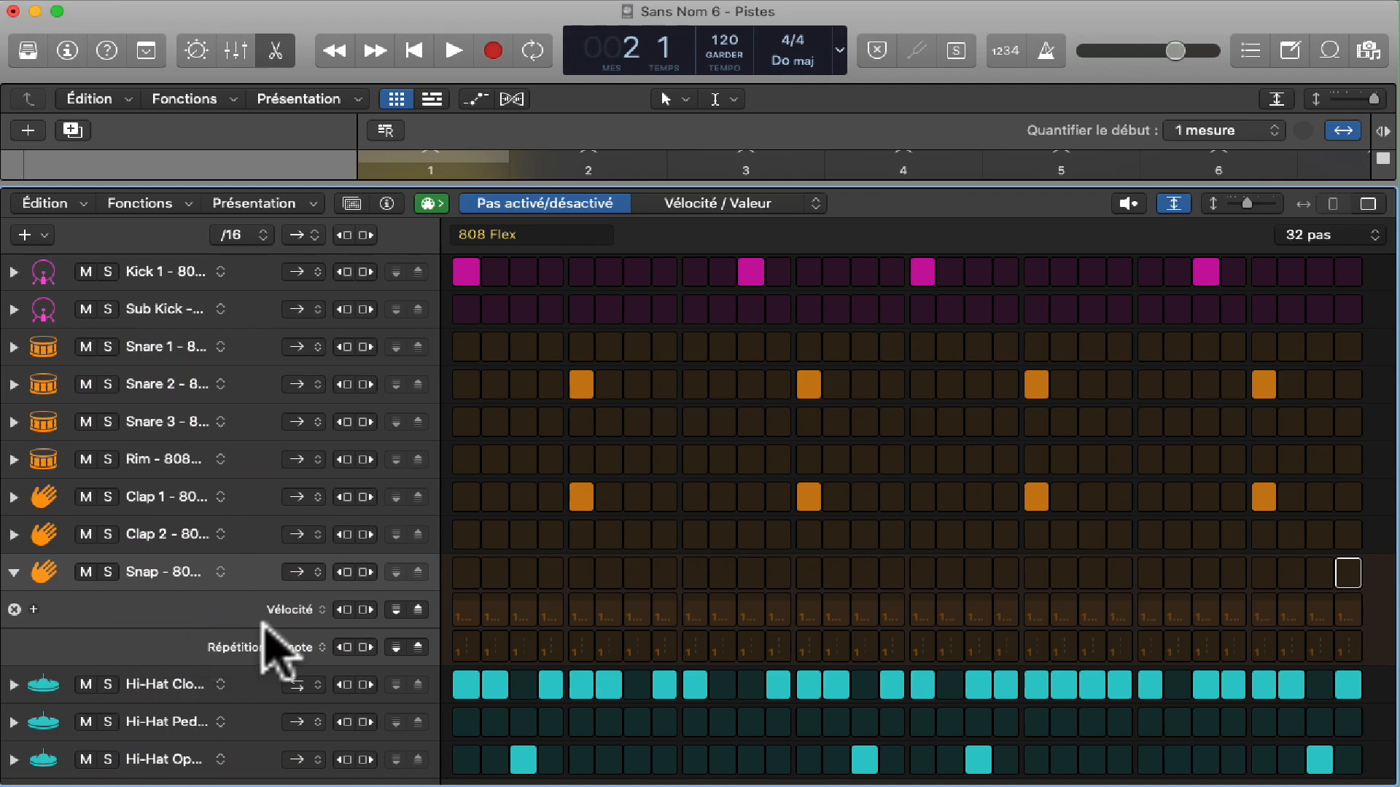
left_click(13, 573)
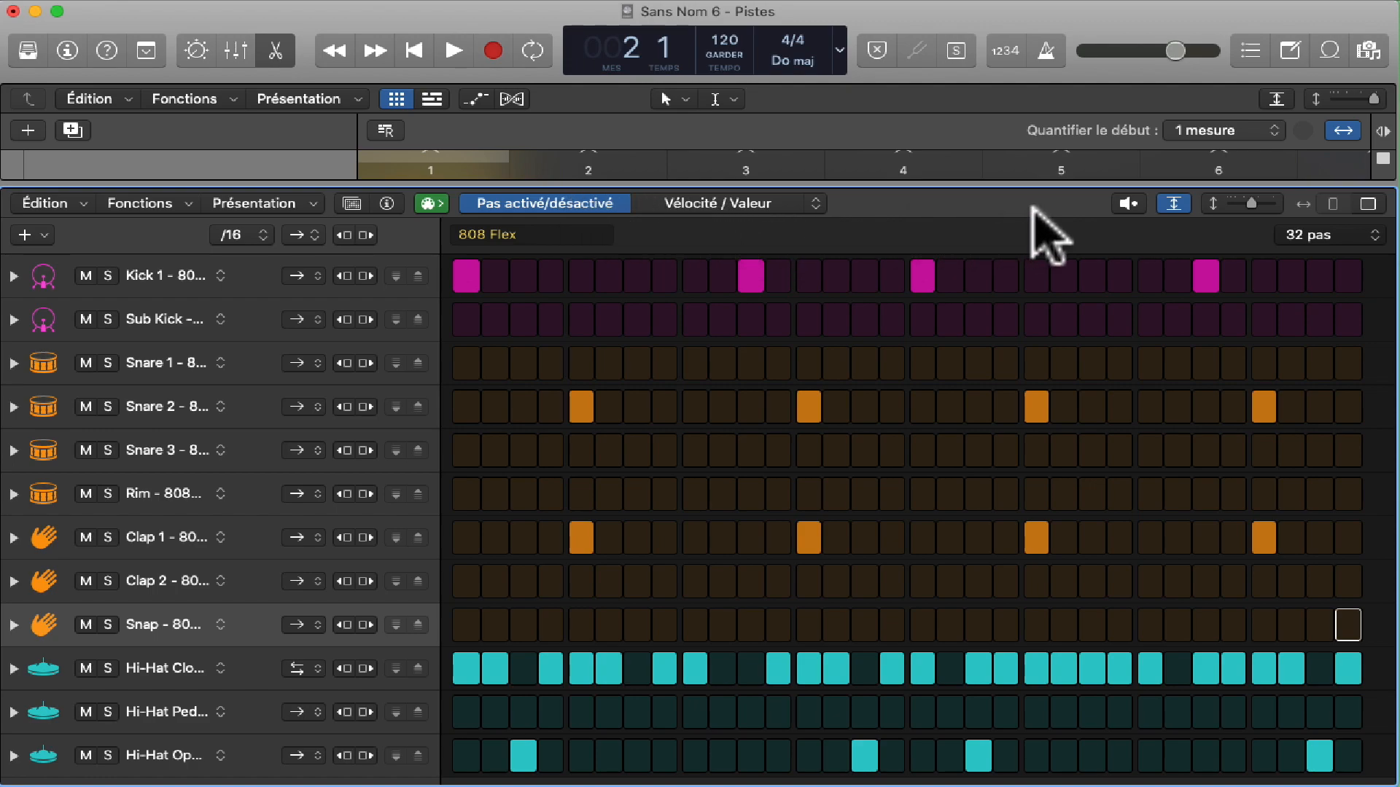
left_click(1334, 207)
left_click(1367, 204)
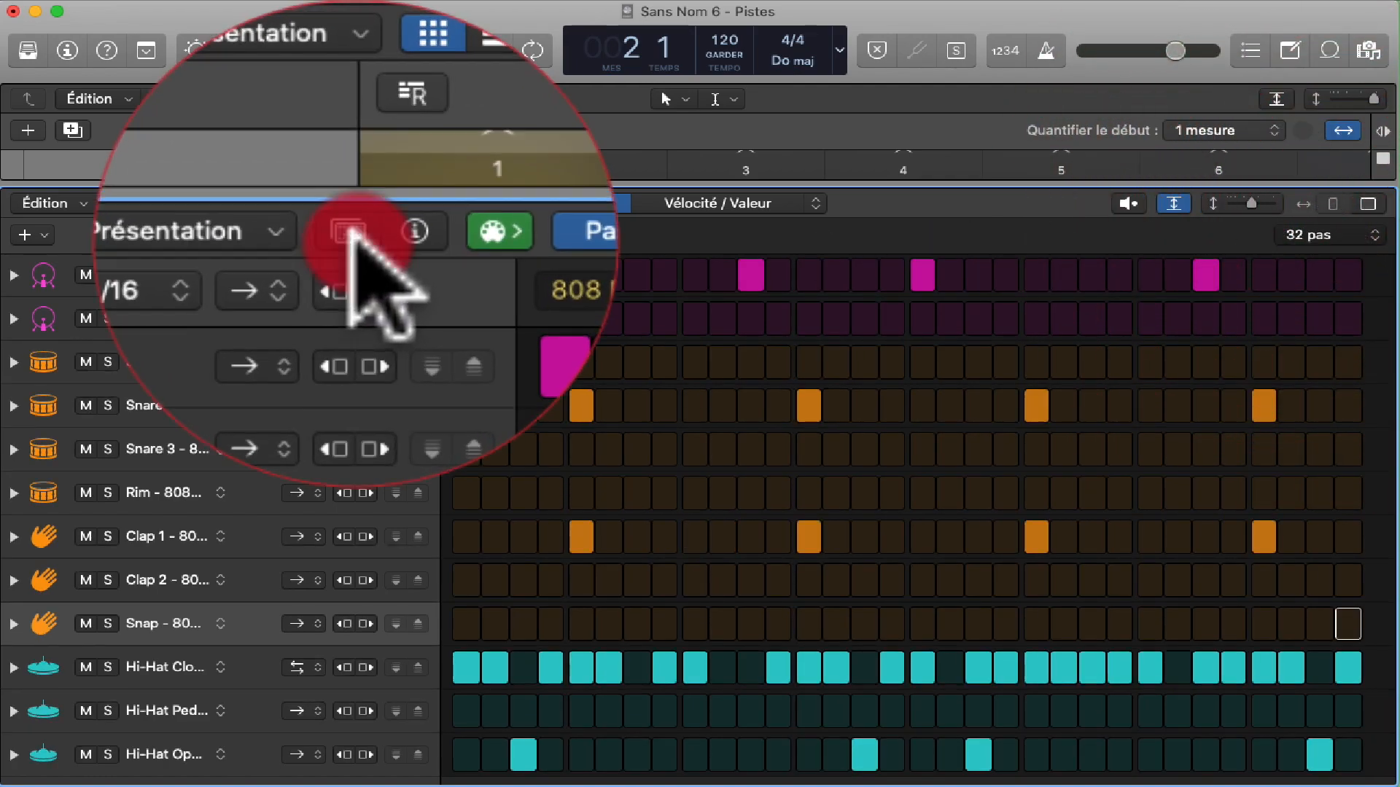
Show the pattern browser and look through the Templates list and the Drums patterns
left_click(352, 204)
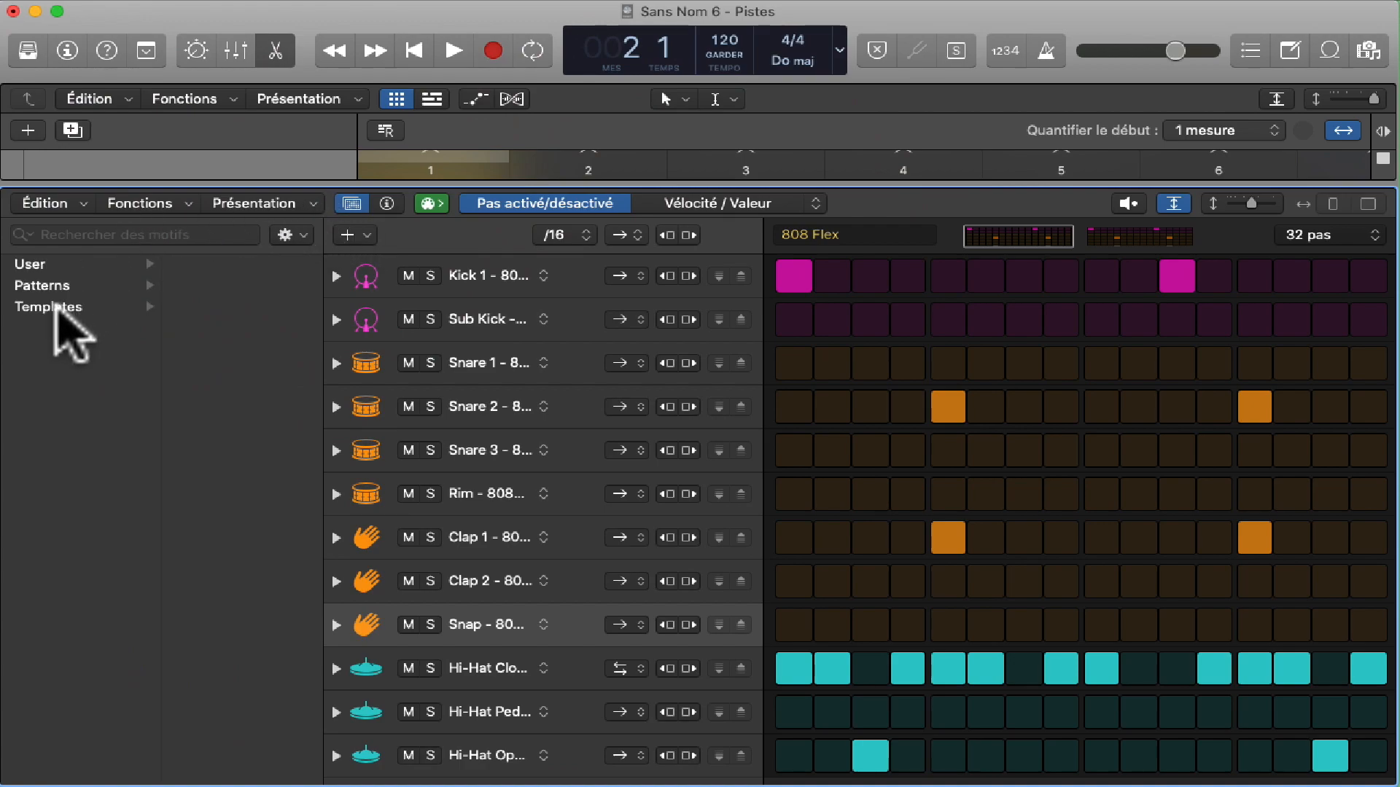
left_click(55, 307)
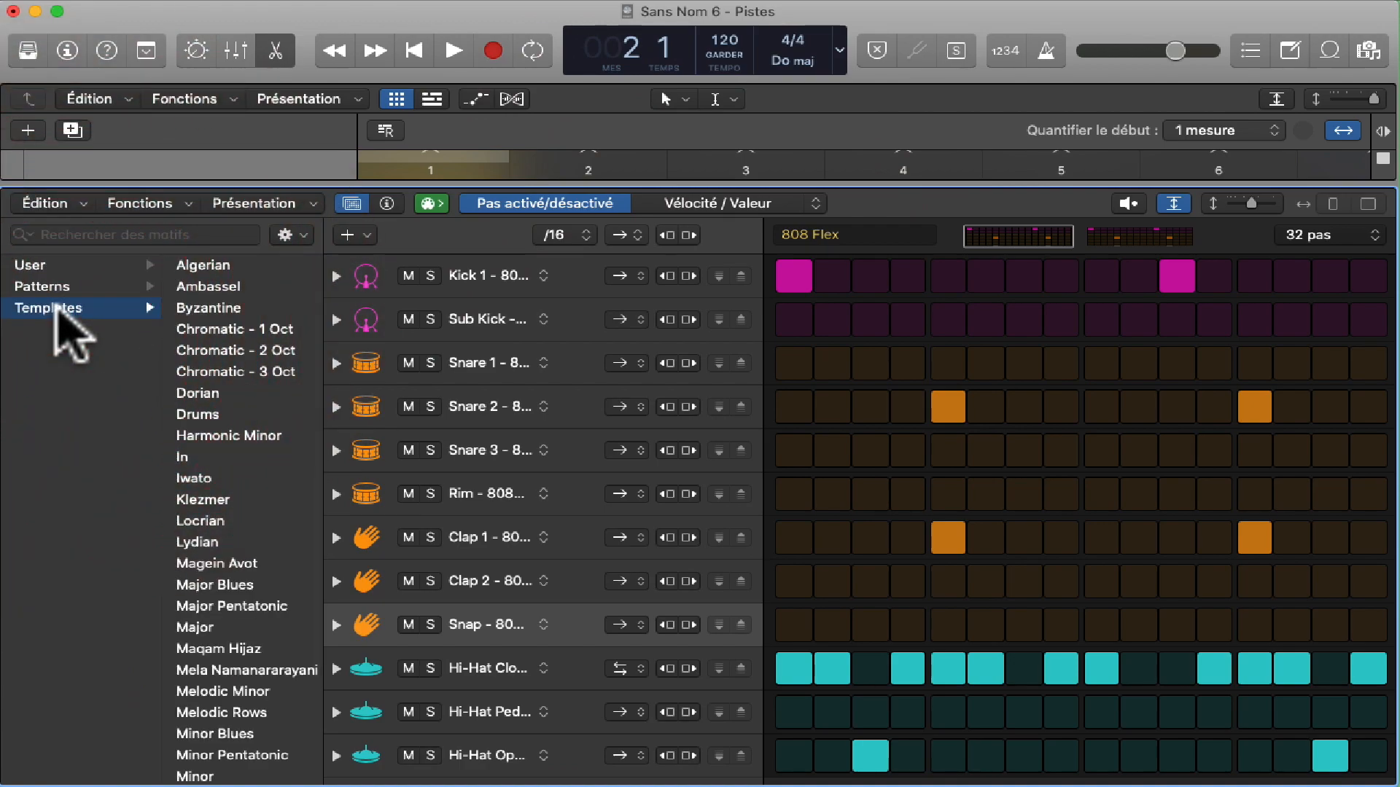
left_click(57, 287)
left_click(193, 288)
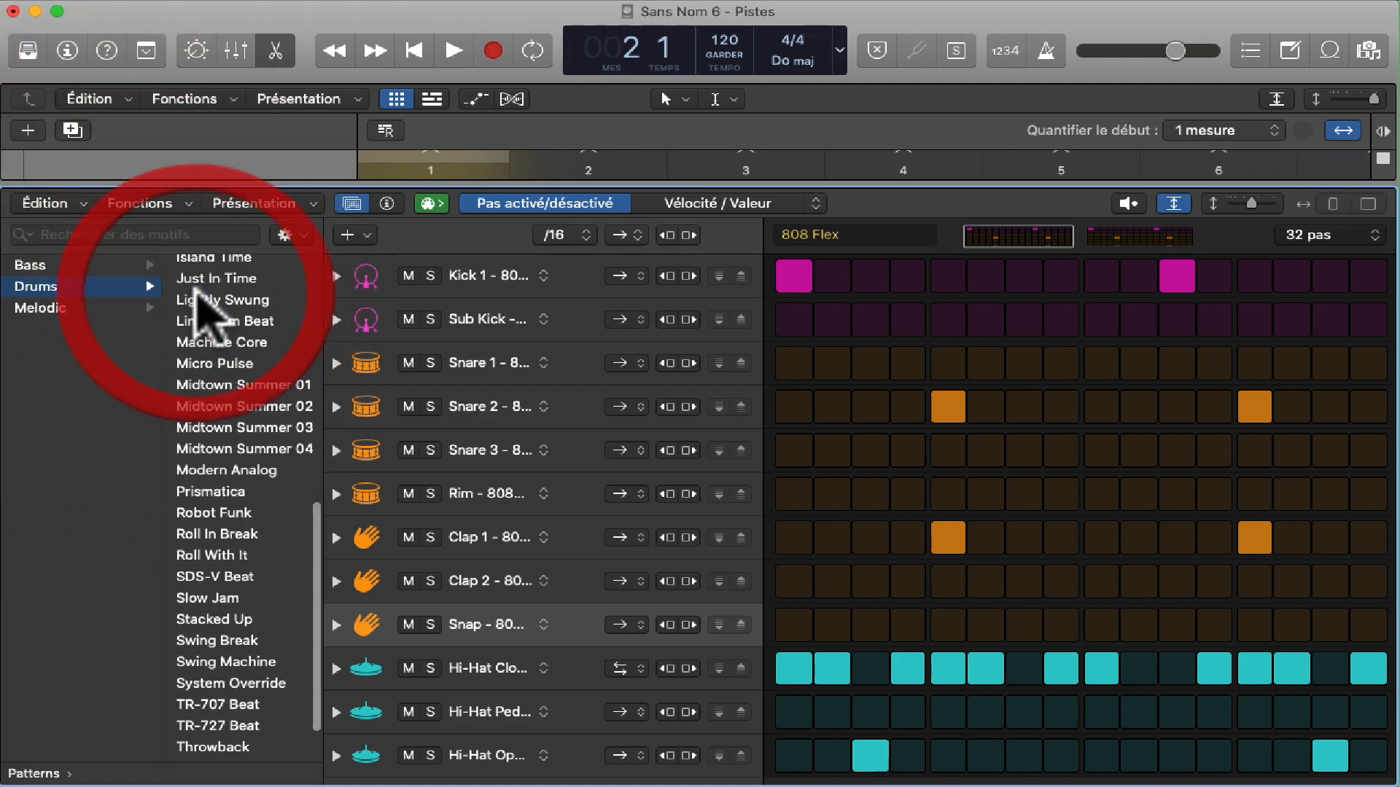
scroll(211, 295, "up", 2)
scroll(248, 438, "down", 5)
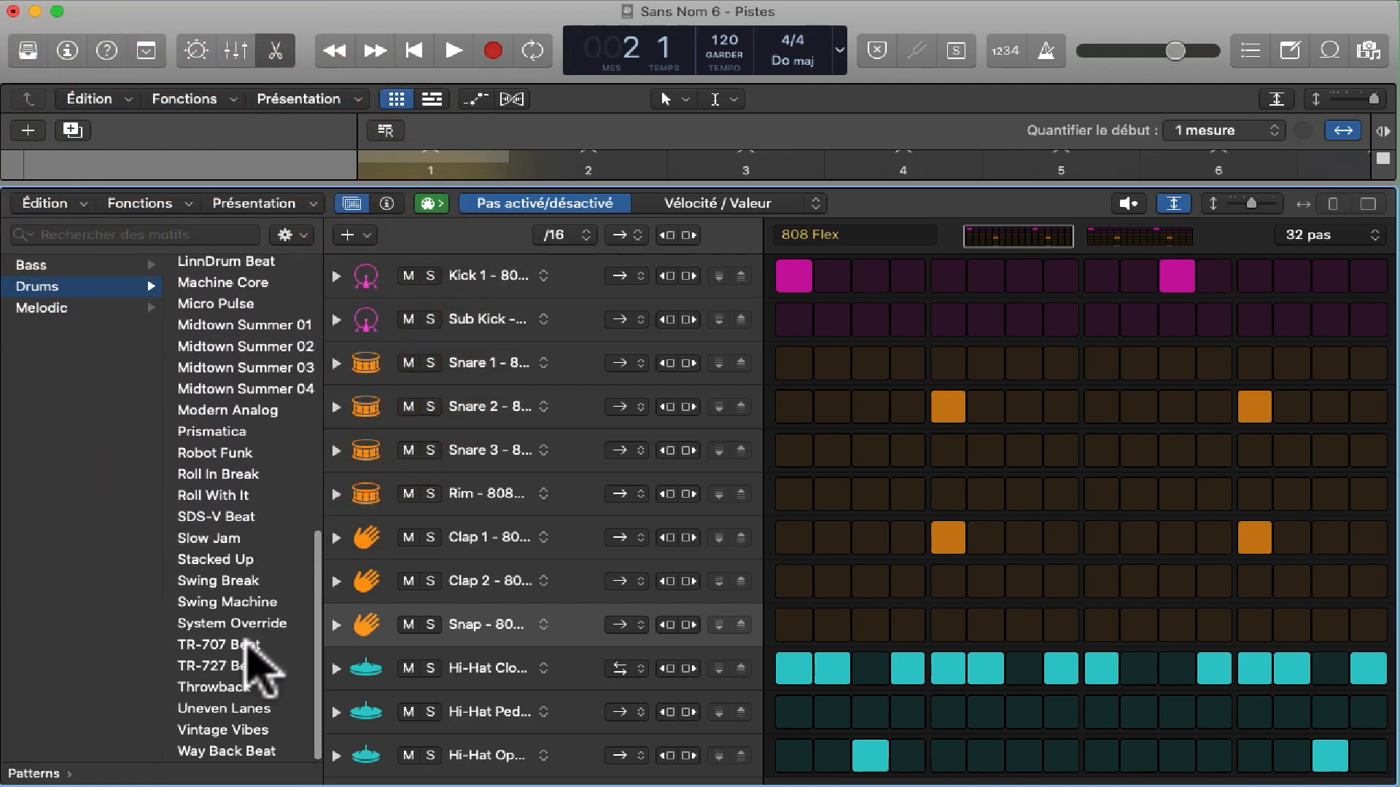
Load the TR-707 Beat pattern from the Drums patterns and preview it
left_click(240, 641)
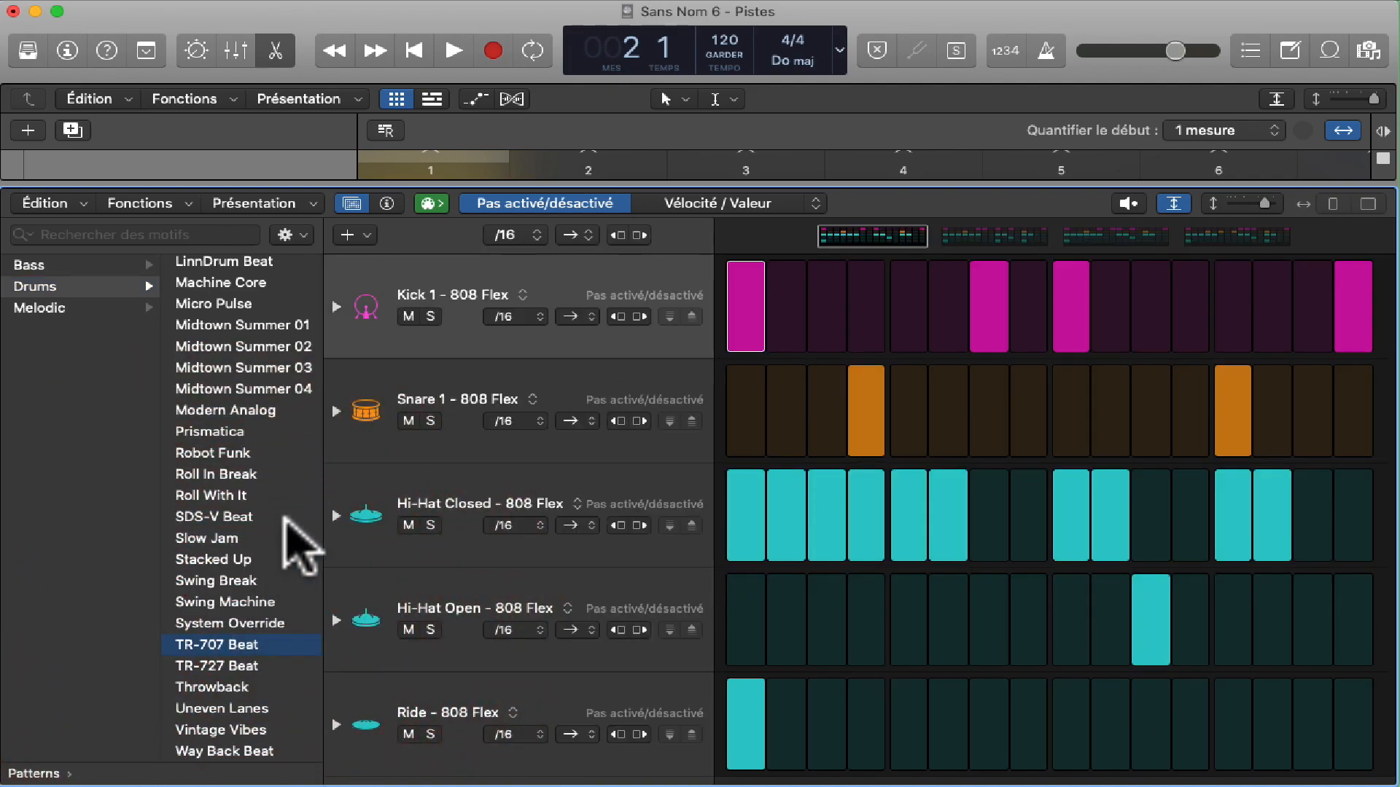
left_click(1126, 202)
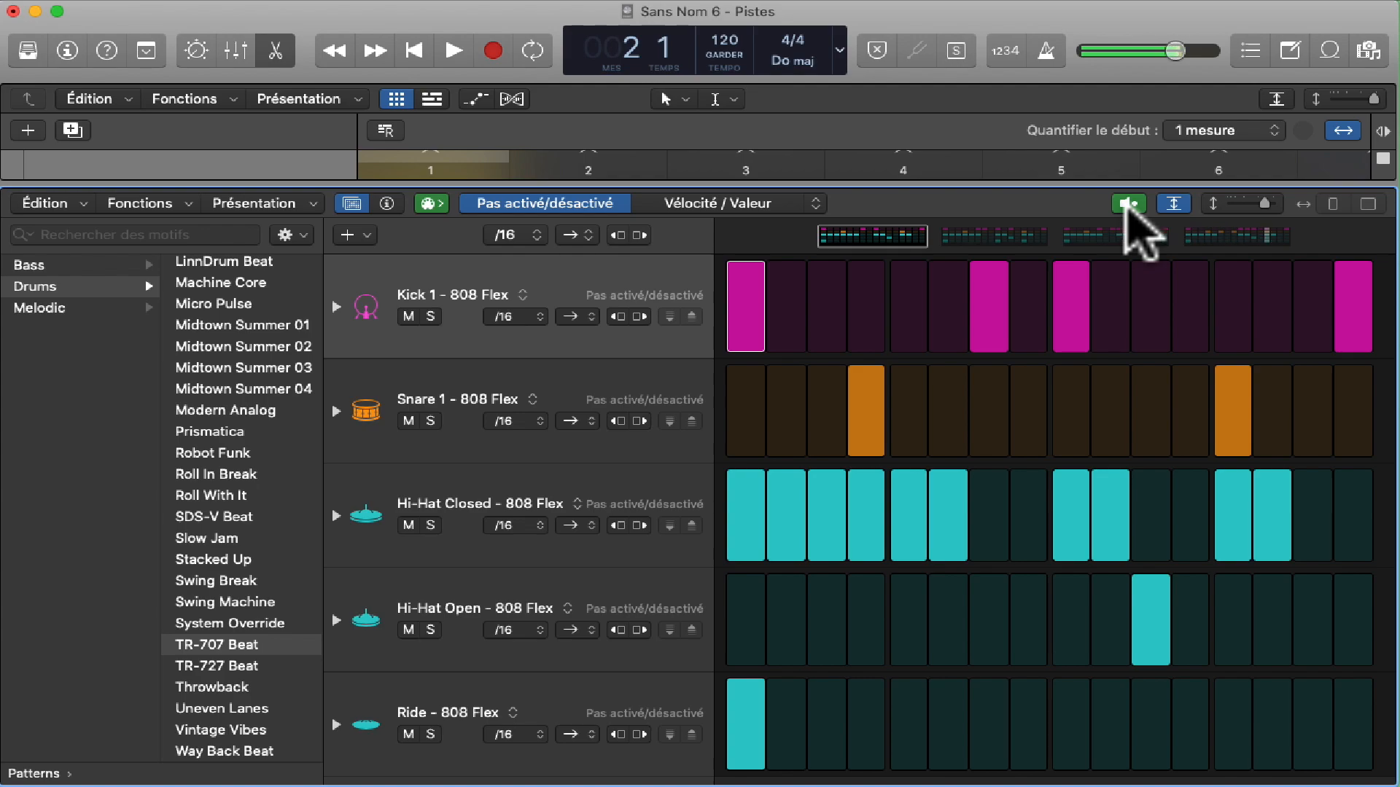
left_click(1125, 209)
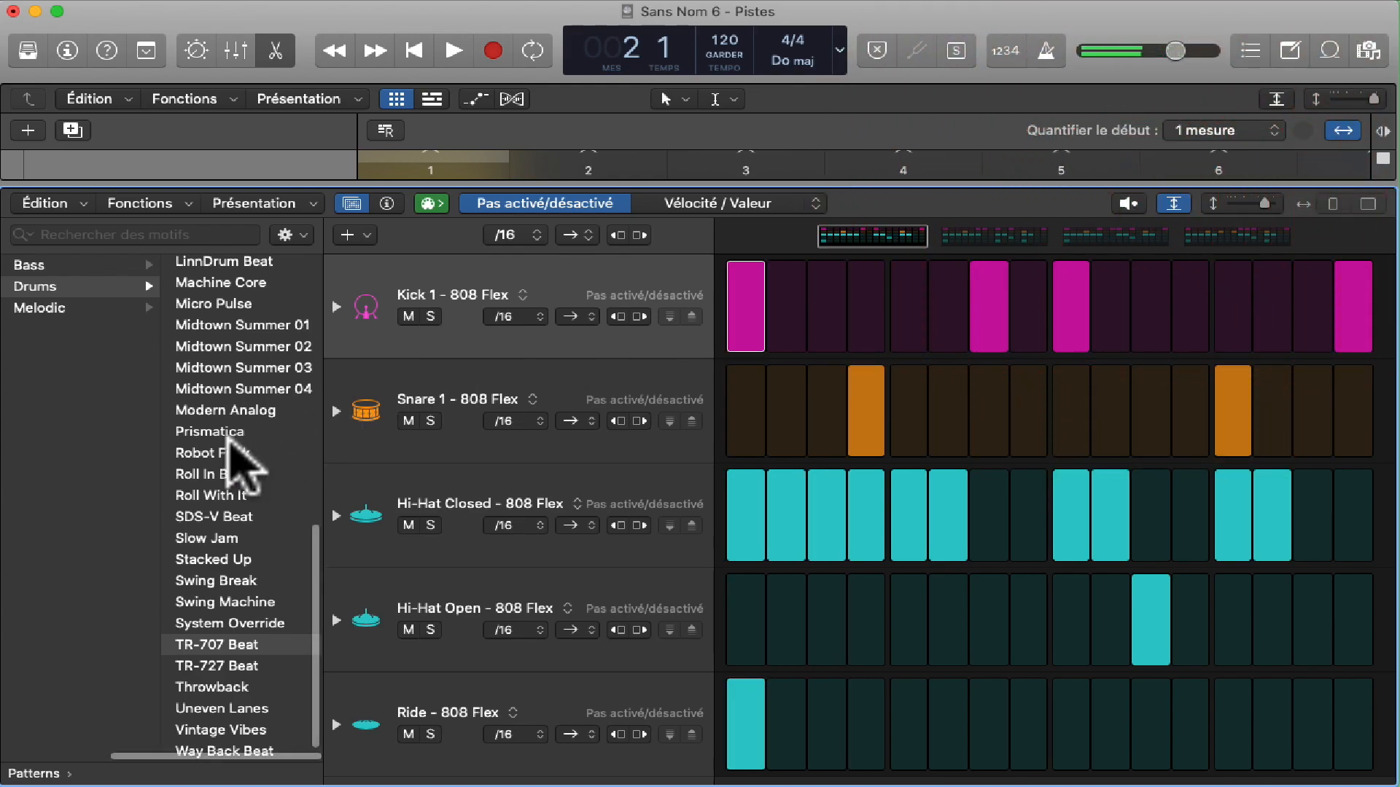
Replace the drum pattern with Robot Funk and preview it
left_click(222, 453)
left_click(1129, 205)
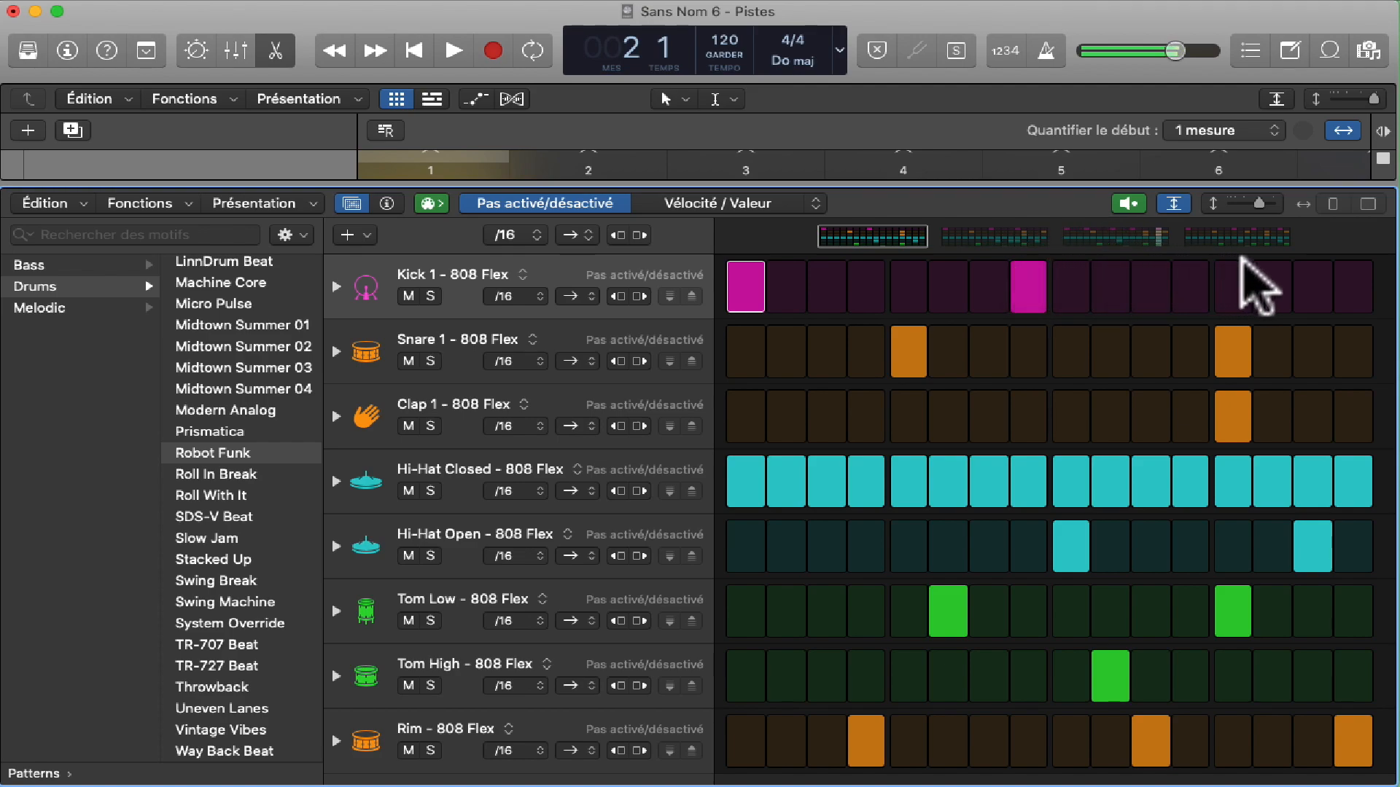
left_click(1130, 205)
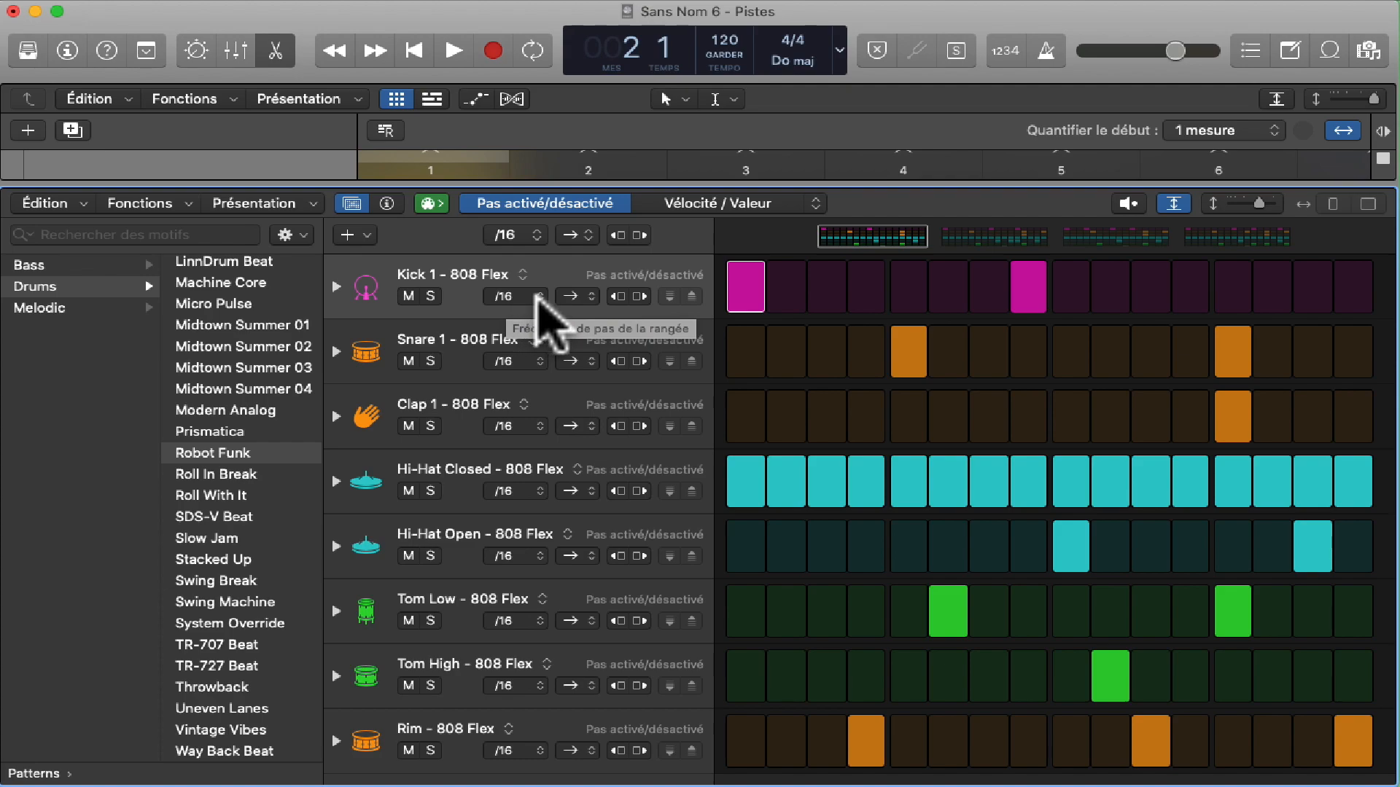
Set the Kick 1 row's step rate to /64 and preview the pattern
left_click(539, 295)
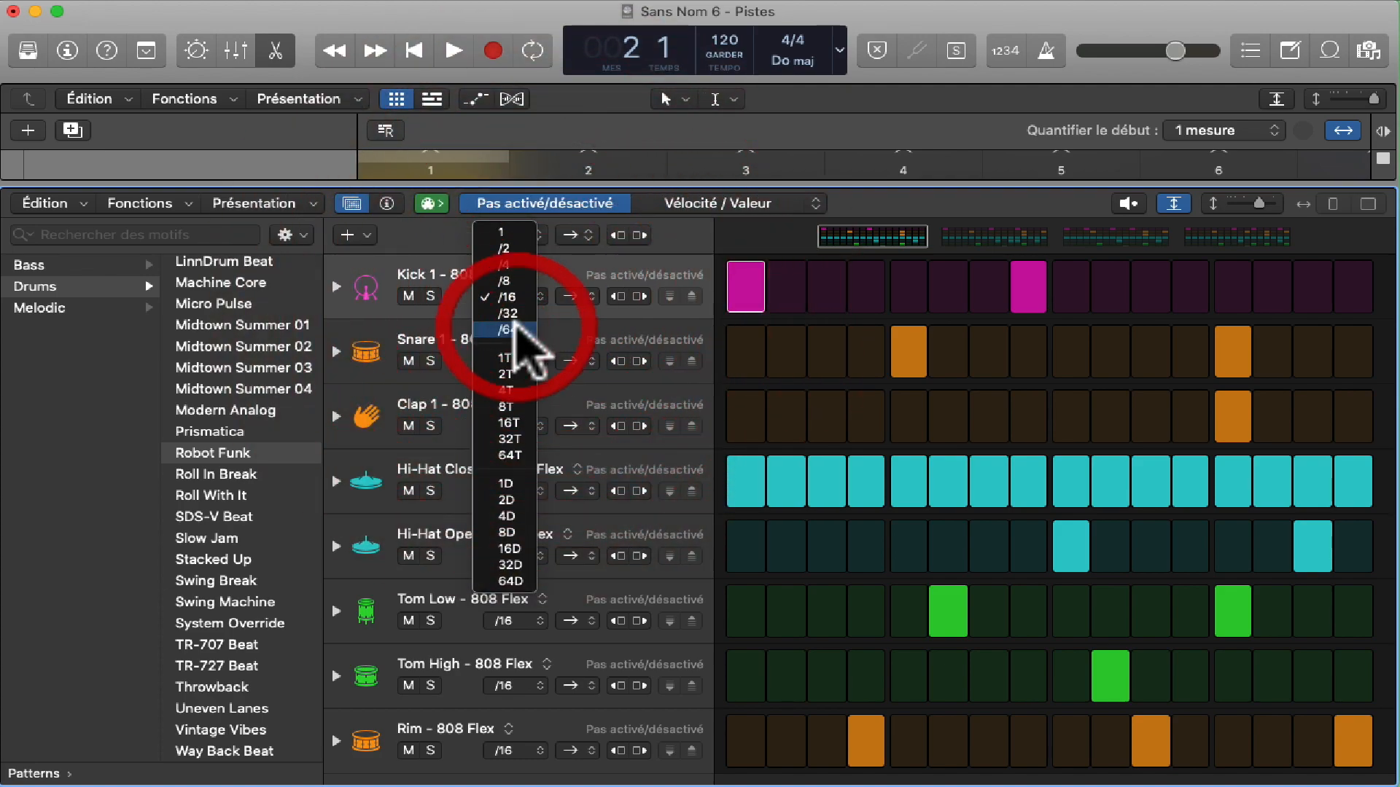
left_click(510, 329)
left_click(1129, 205)
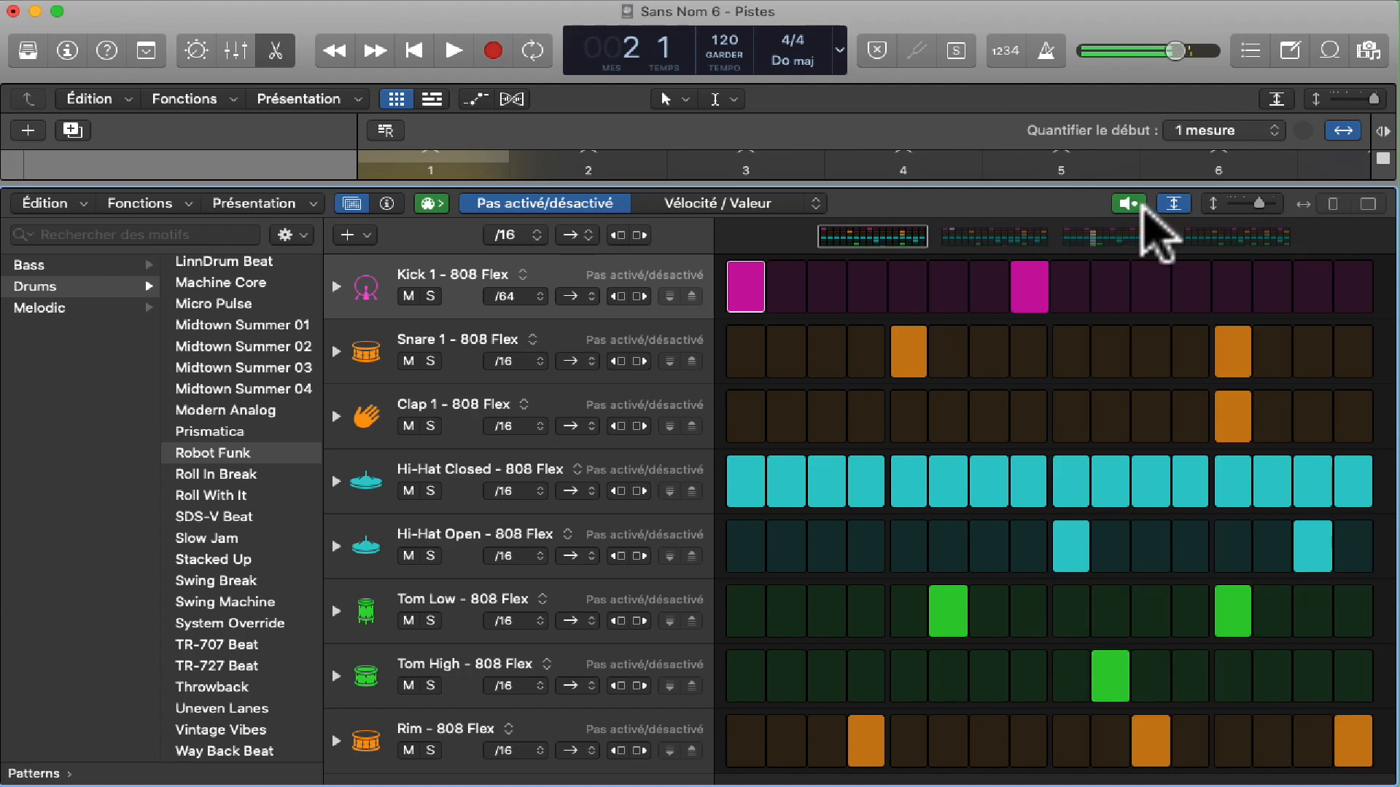
left_click(1130, 205)
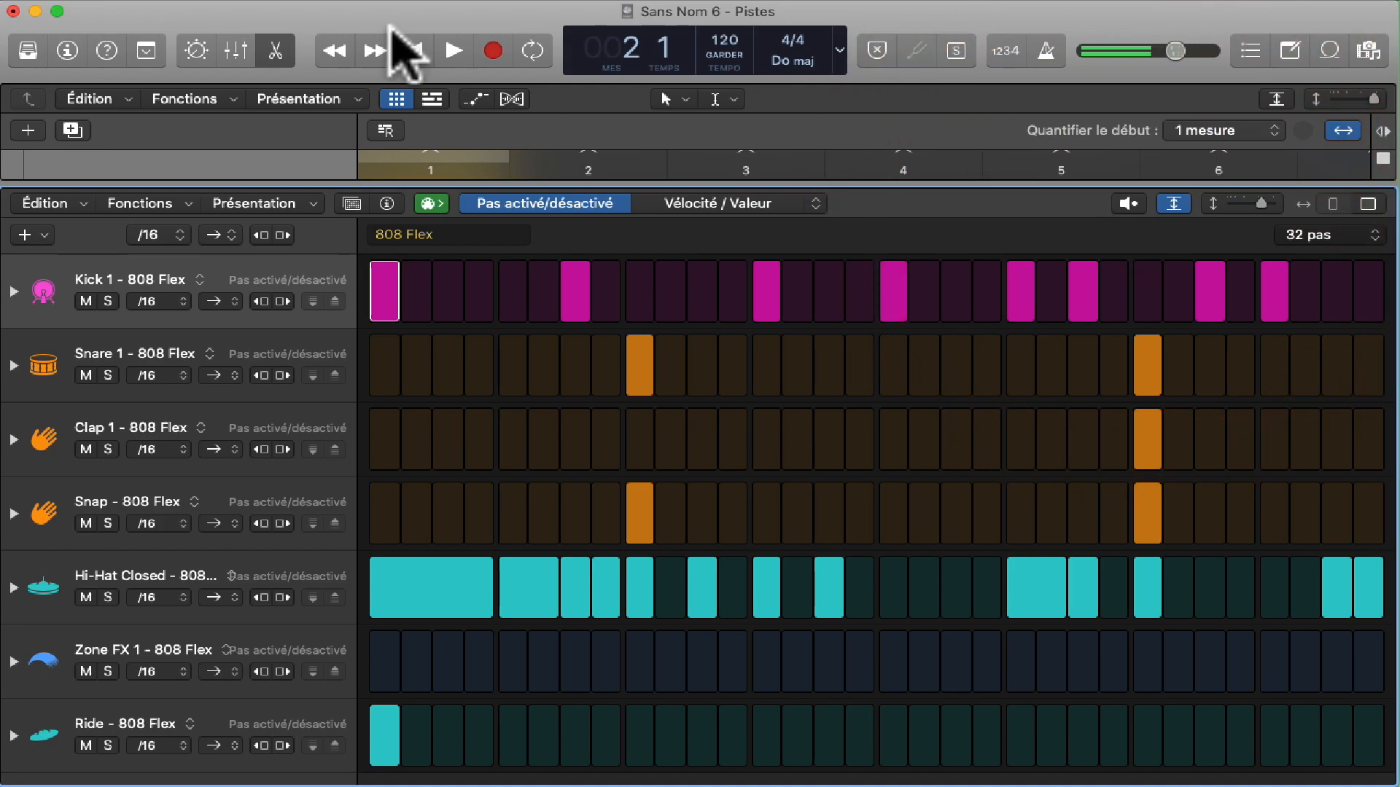
Close the Step Sequencer, create one software instrument track with Quick Sampler (Single Sample), and hide the sound library
left_click(275, 51)
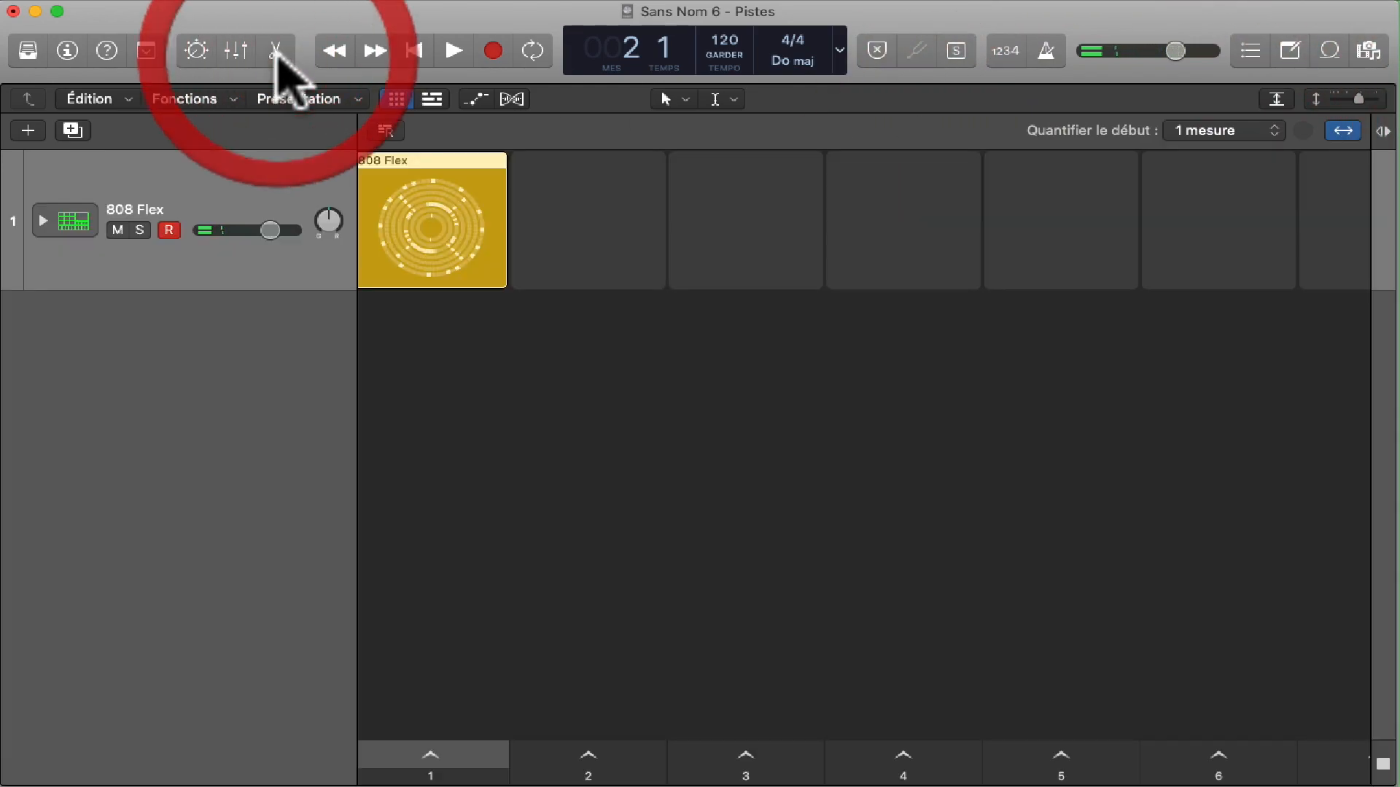
left_click(72, 130)
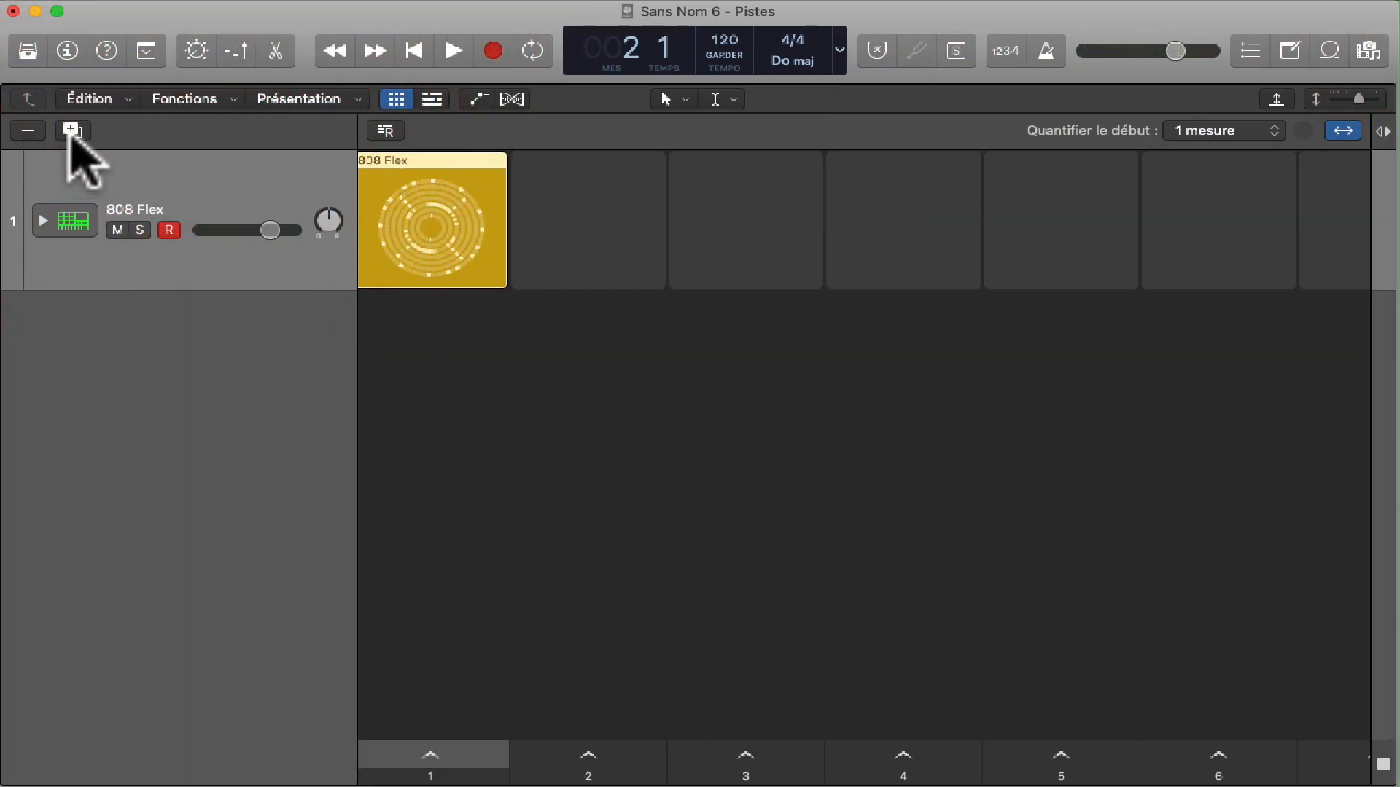
left_click(30, 131)
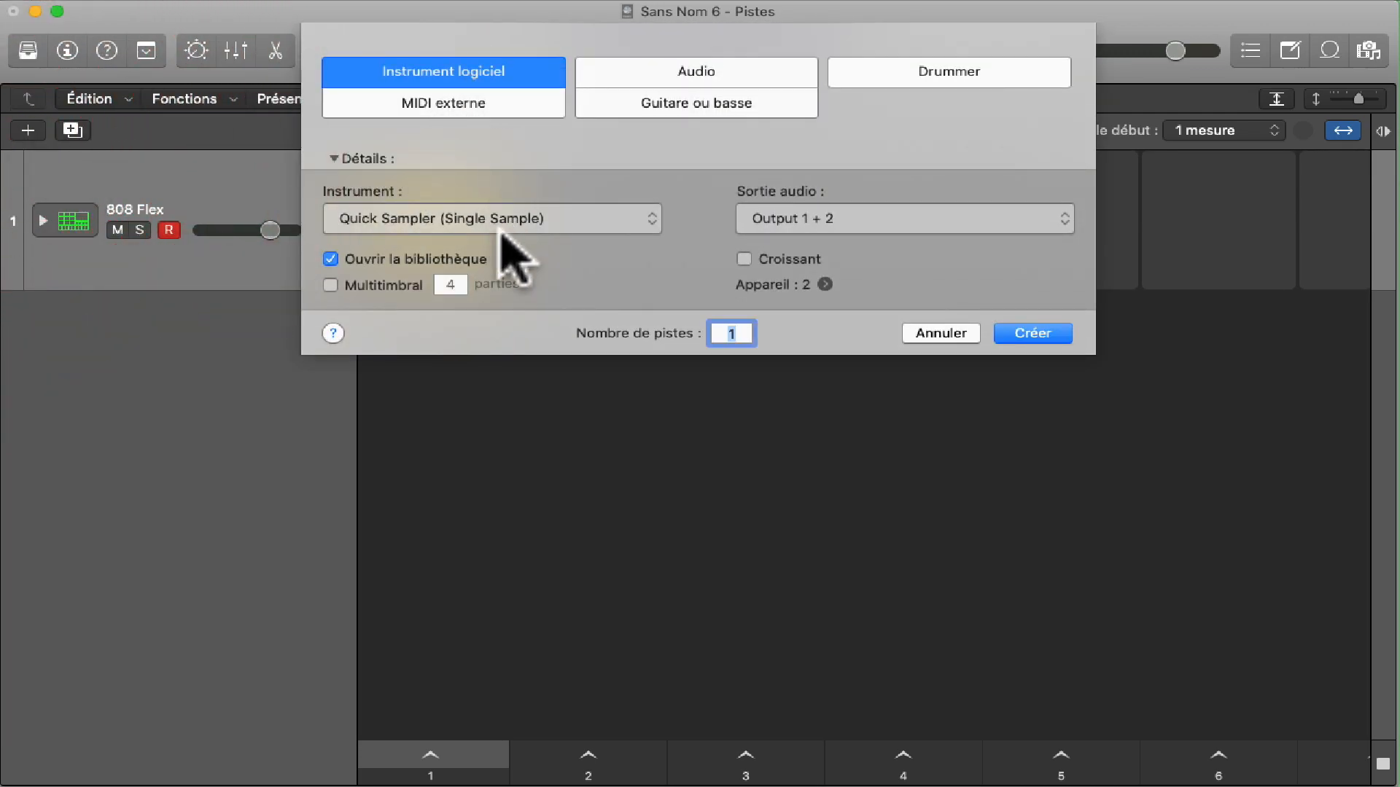
left_click(1023, 334)
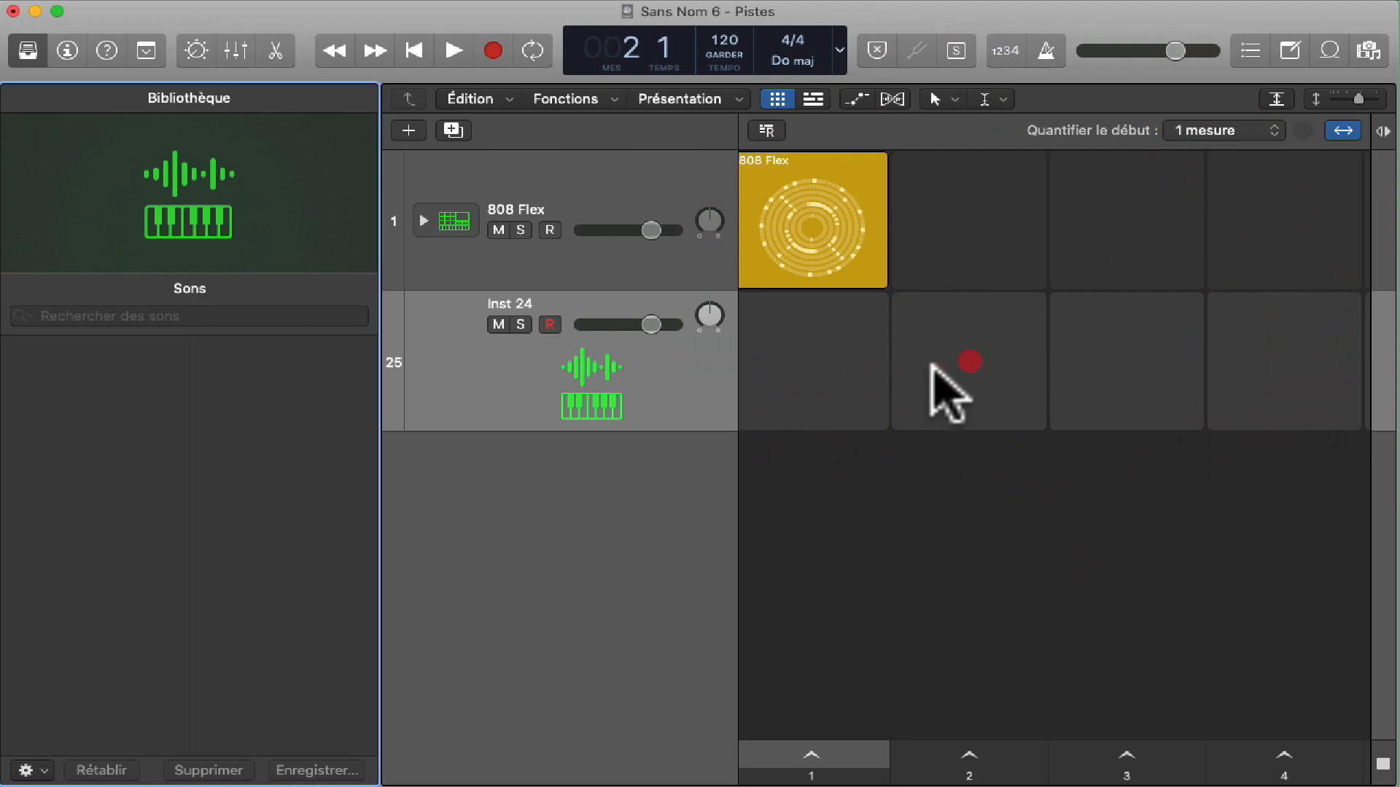
left_click(27, 51)
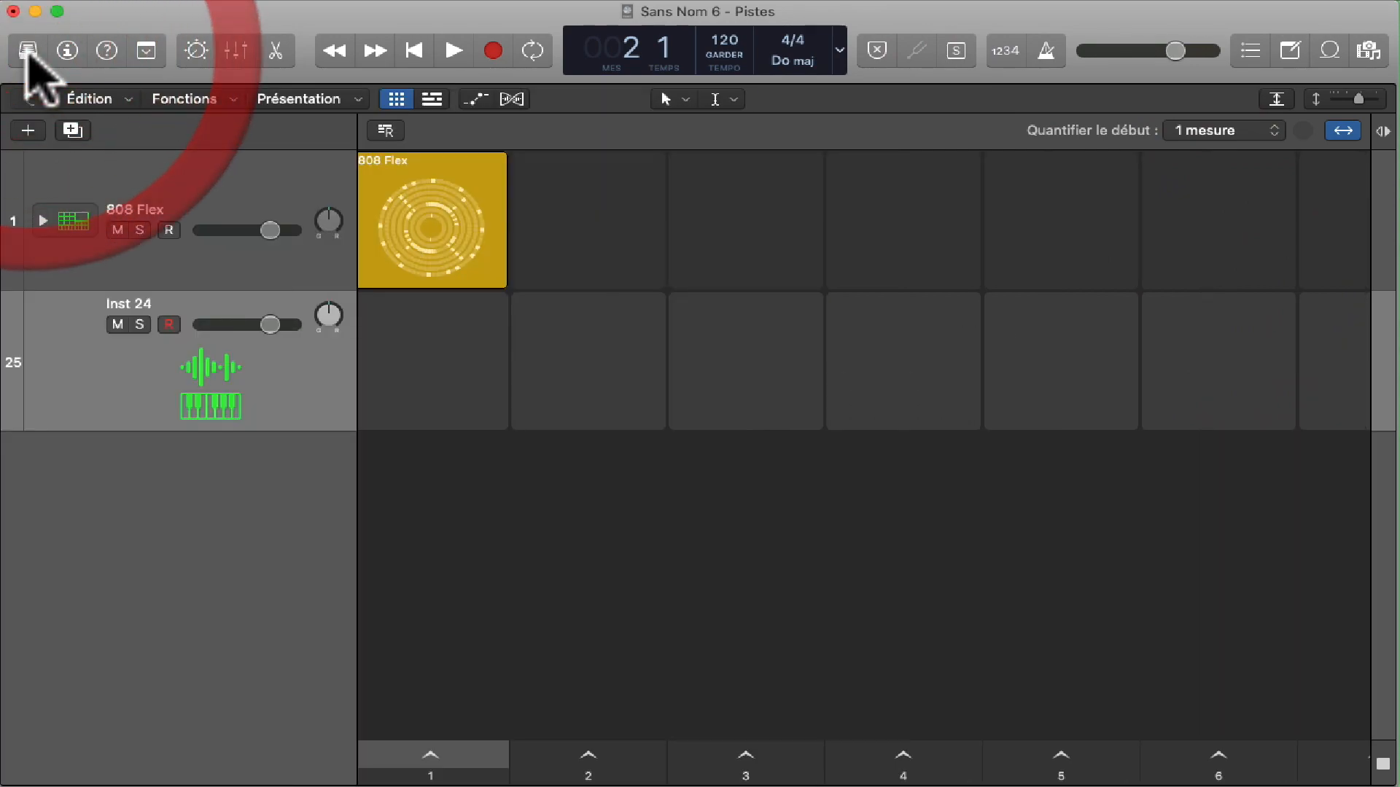
Show the inspector and load the Plucky Vox vocal preset in the new track's Quick Sampler, closing the plug-in window
left_click(67, 51)
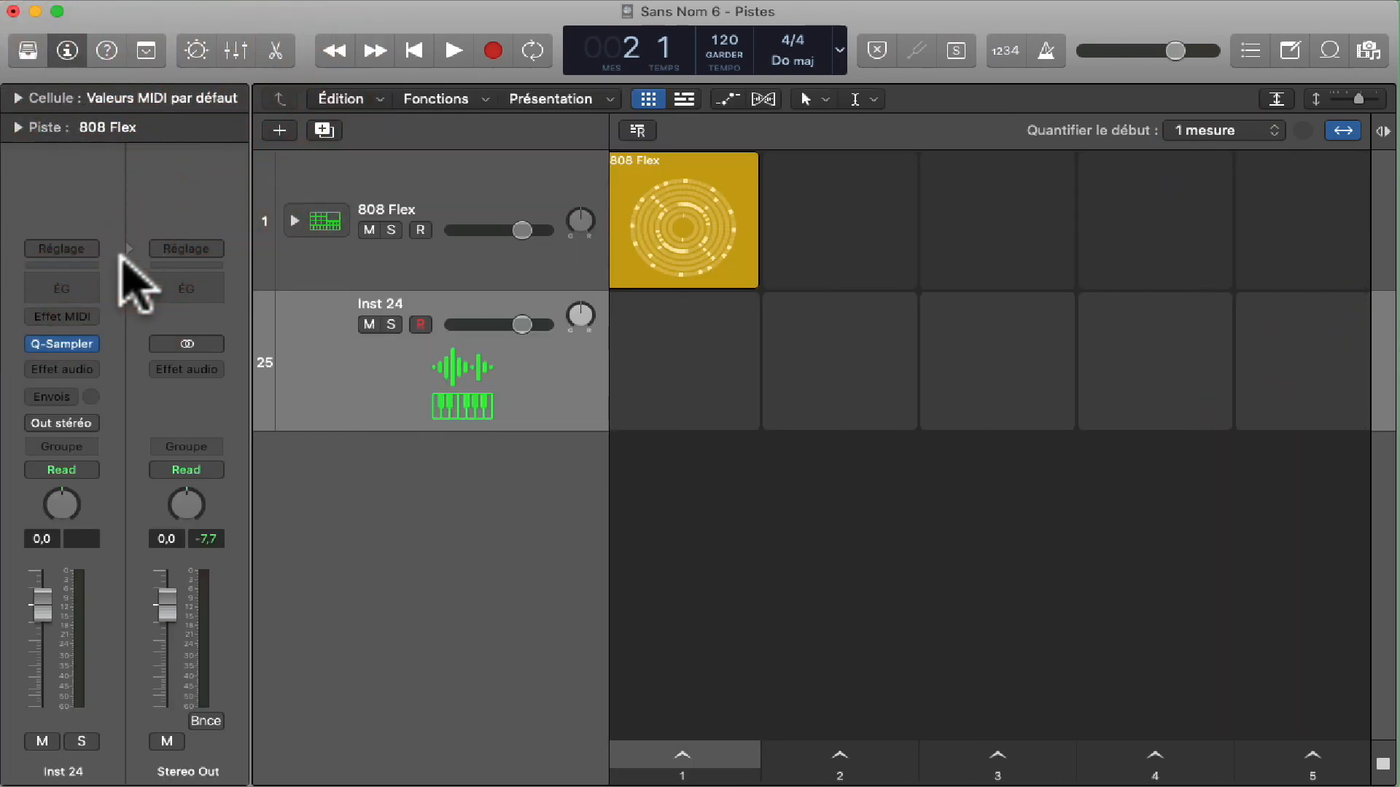
left_click(62, 344)
left_click_drag(706, 257, 482, 65)
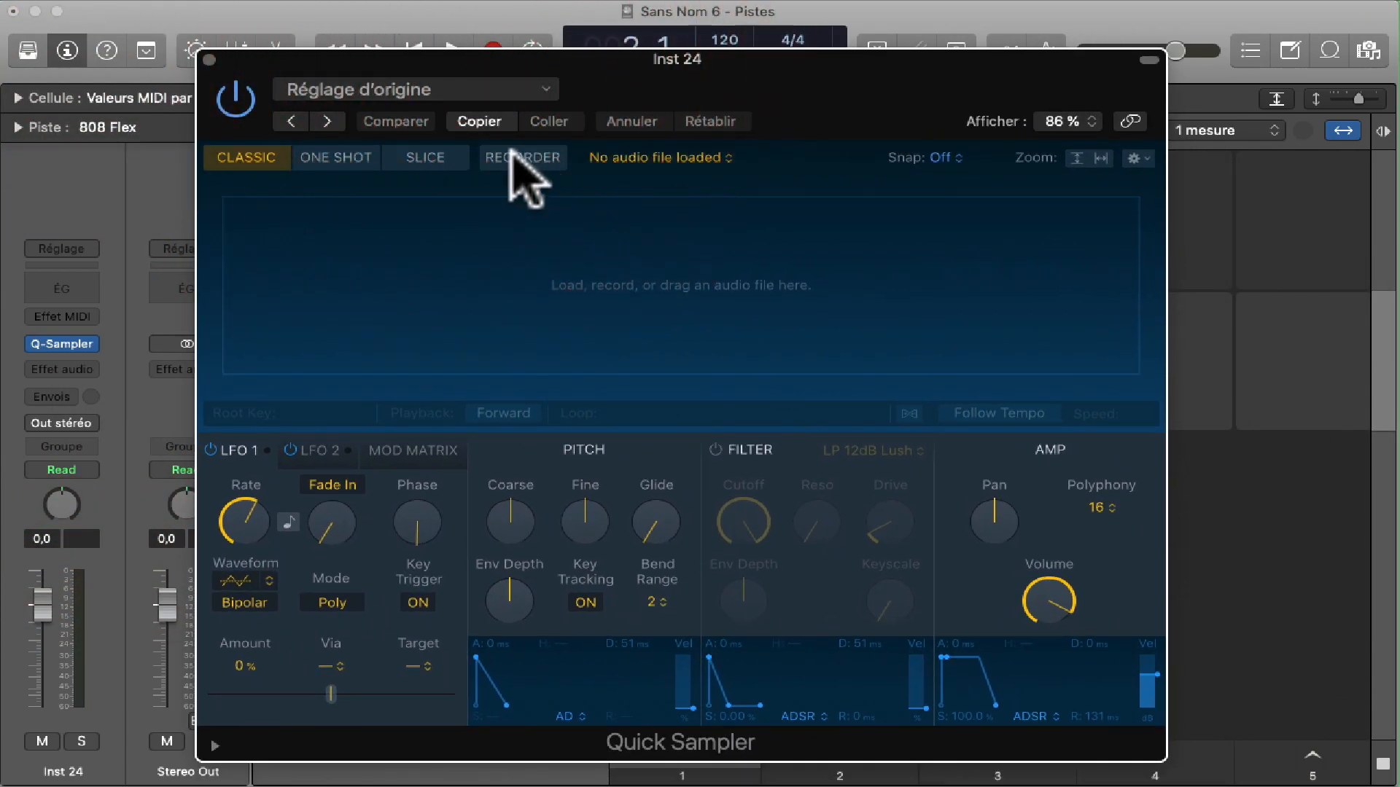
left_click(409, 89)
mouse_move(441, 602)
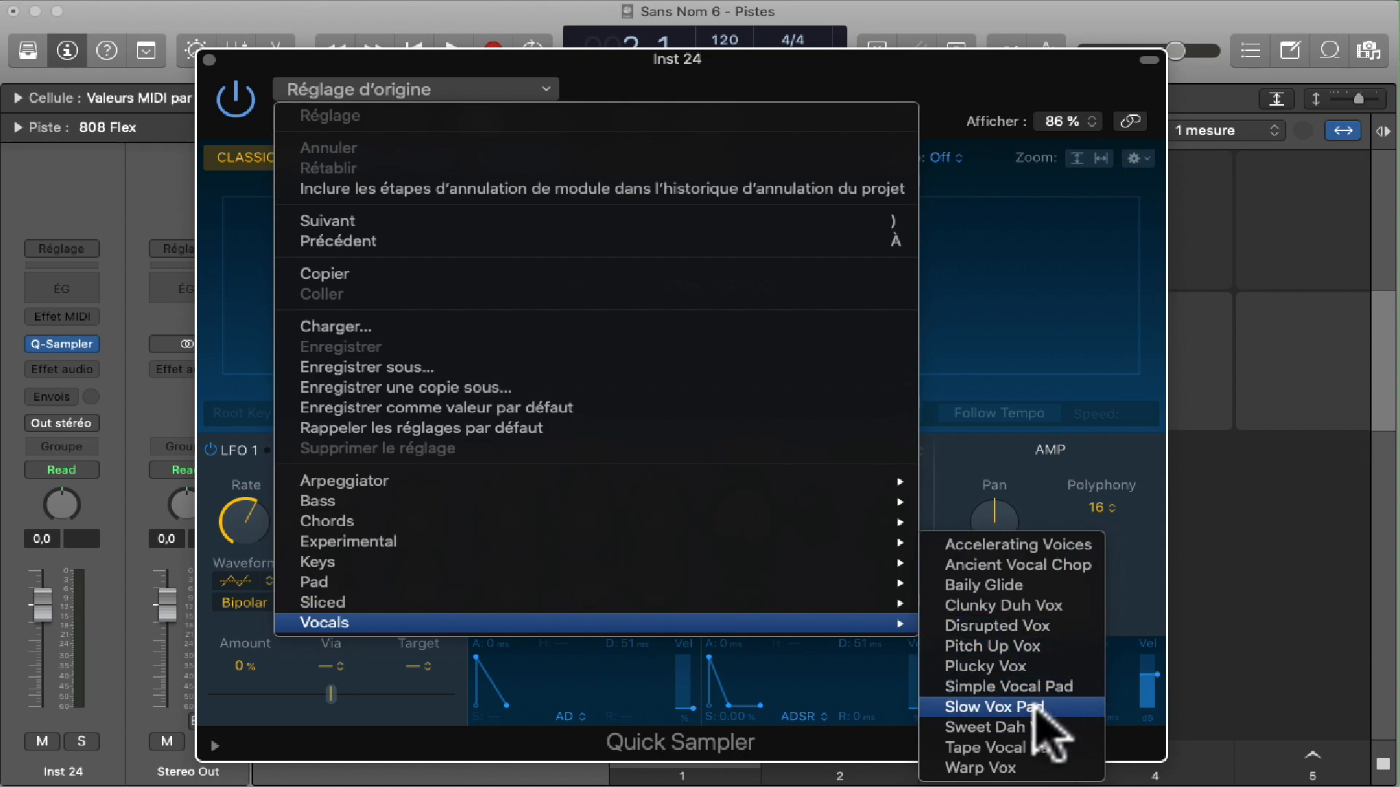
left_click(1011, 665)
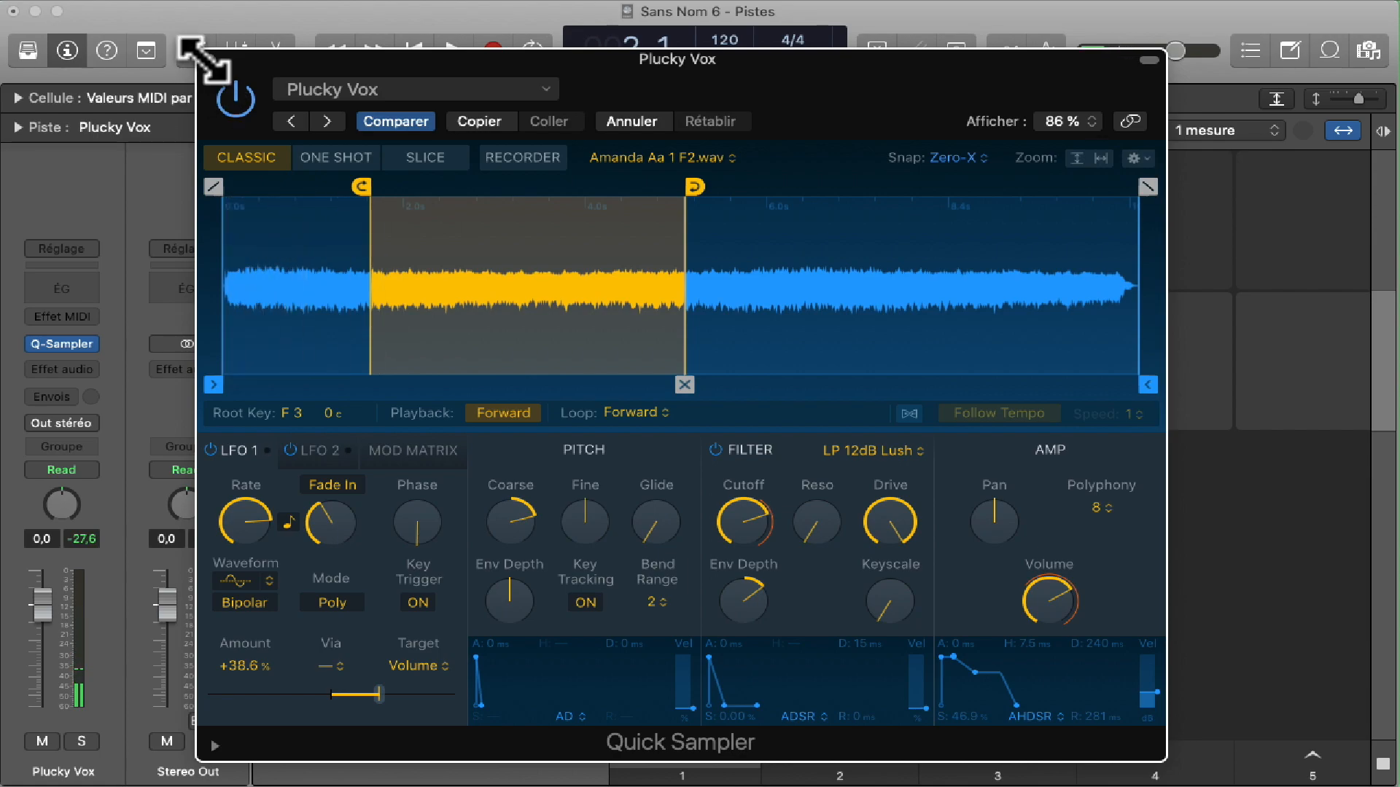
left_click(203, 58)
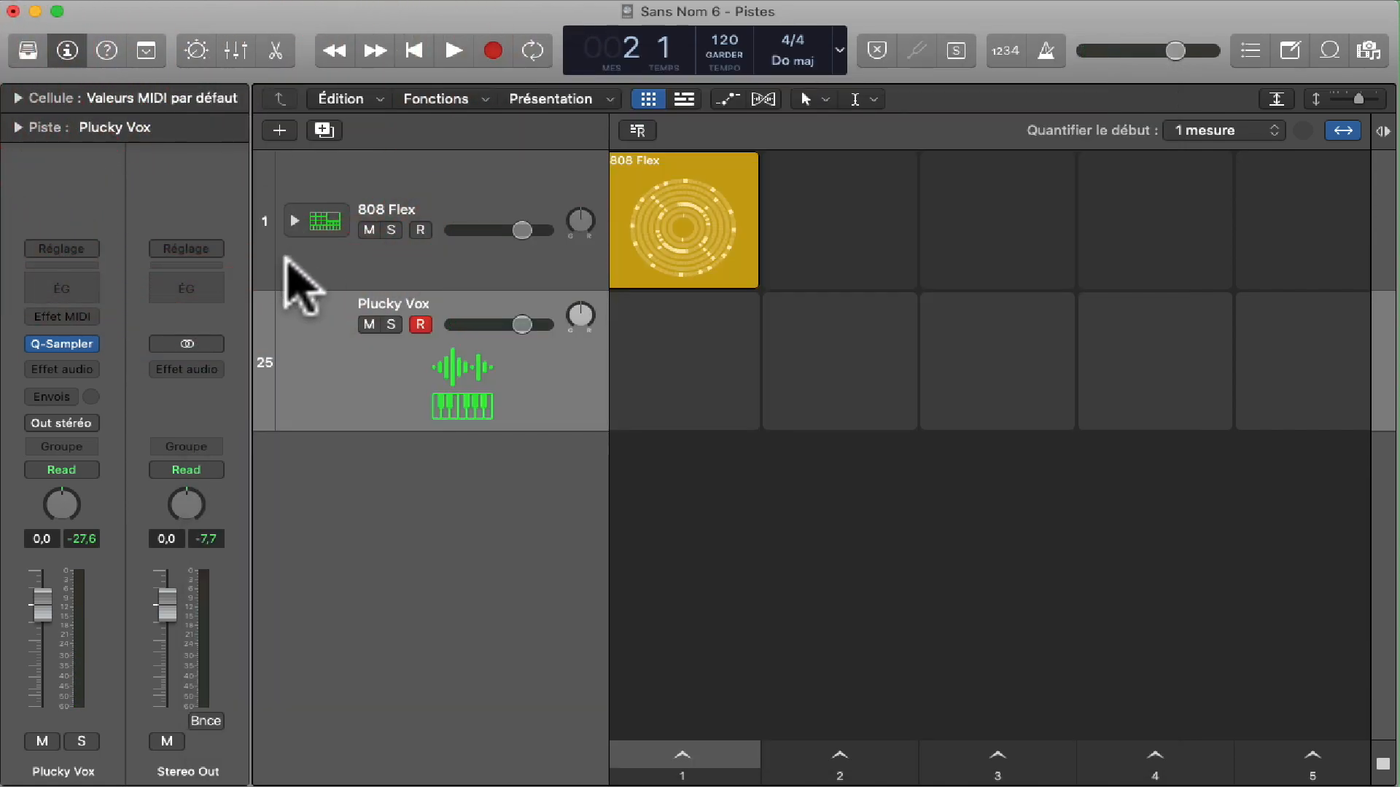
Create a pattern cell in the first scene of the Plucky Vox track and open it in the Step Sequencer
scroll(660, 433, "right", 1)
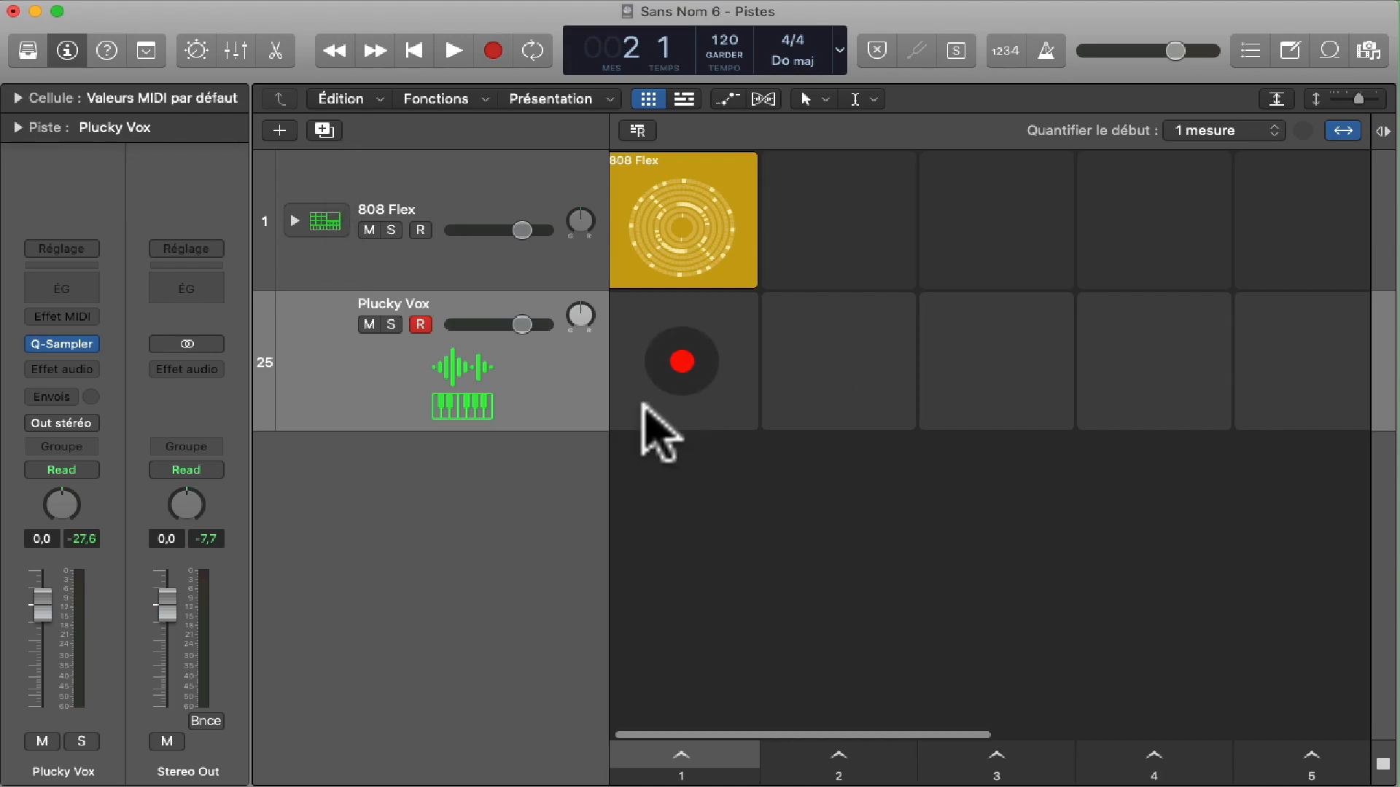
key("ctrl")
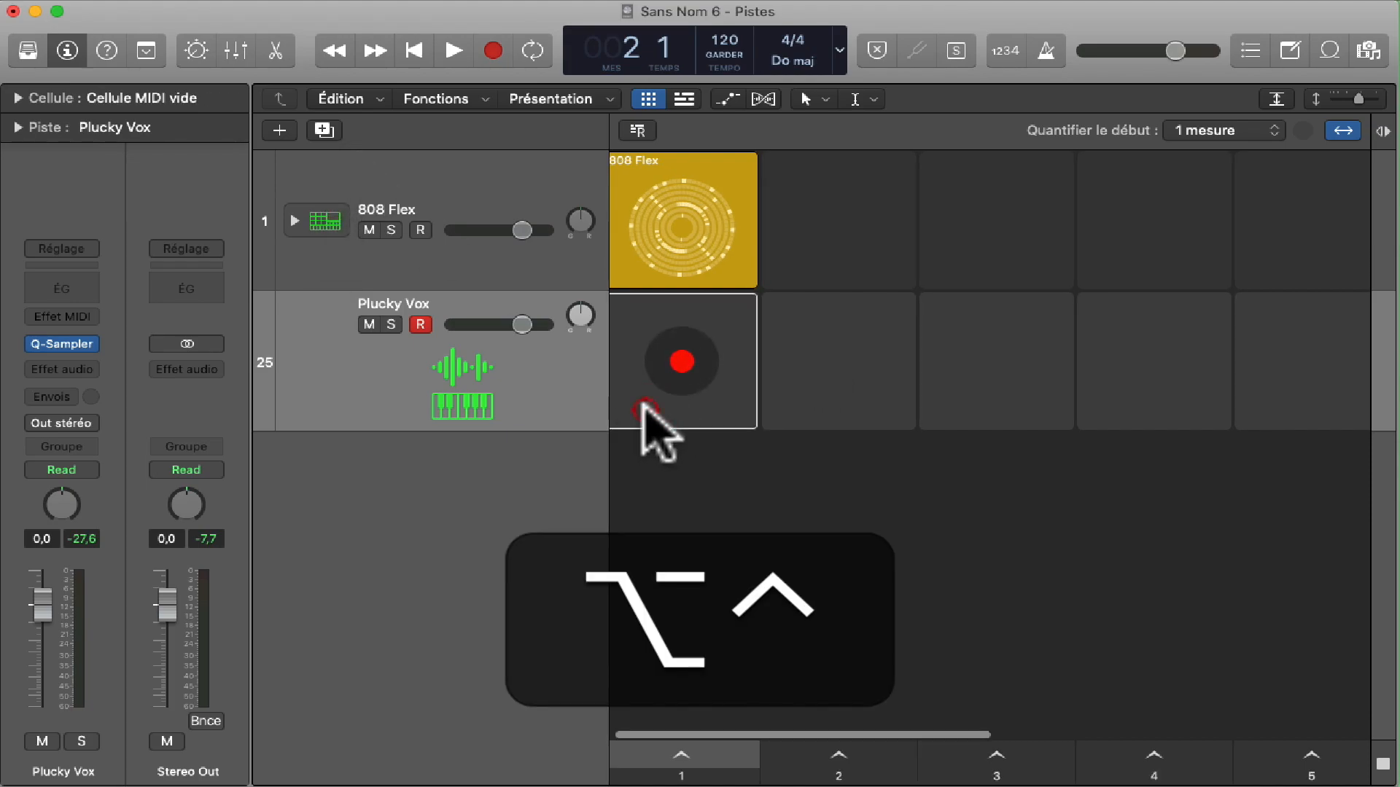
left_click(642, 406, "ctrl+alt")
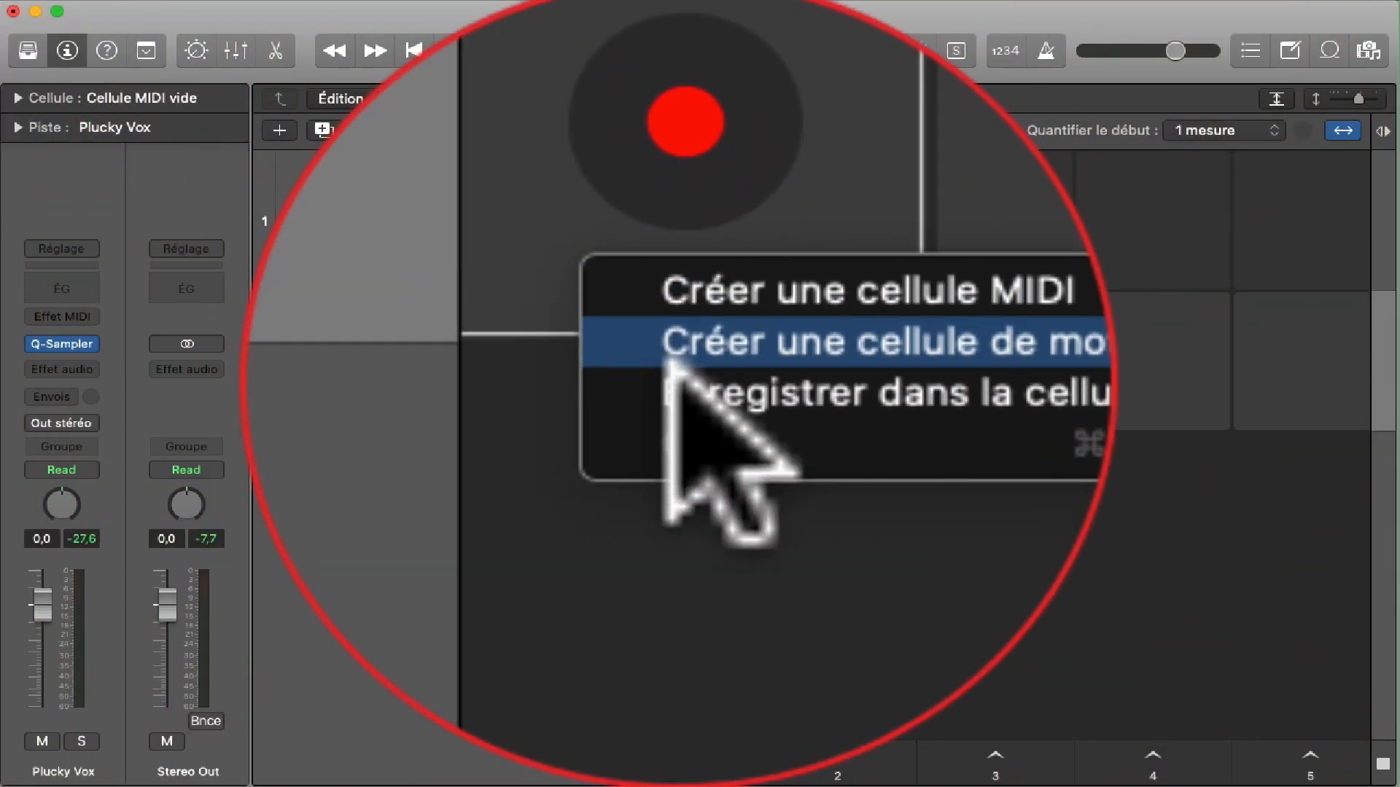
left_click(654, 422)
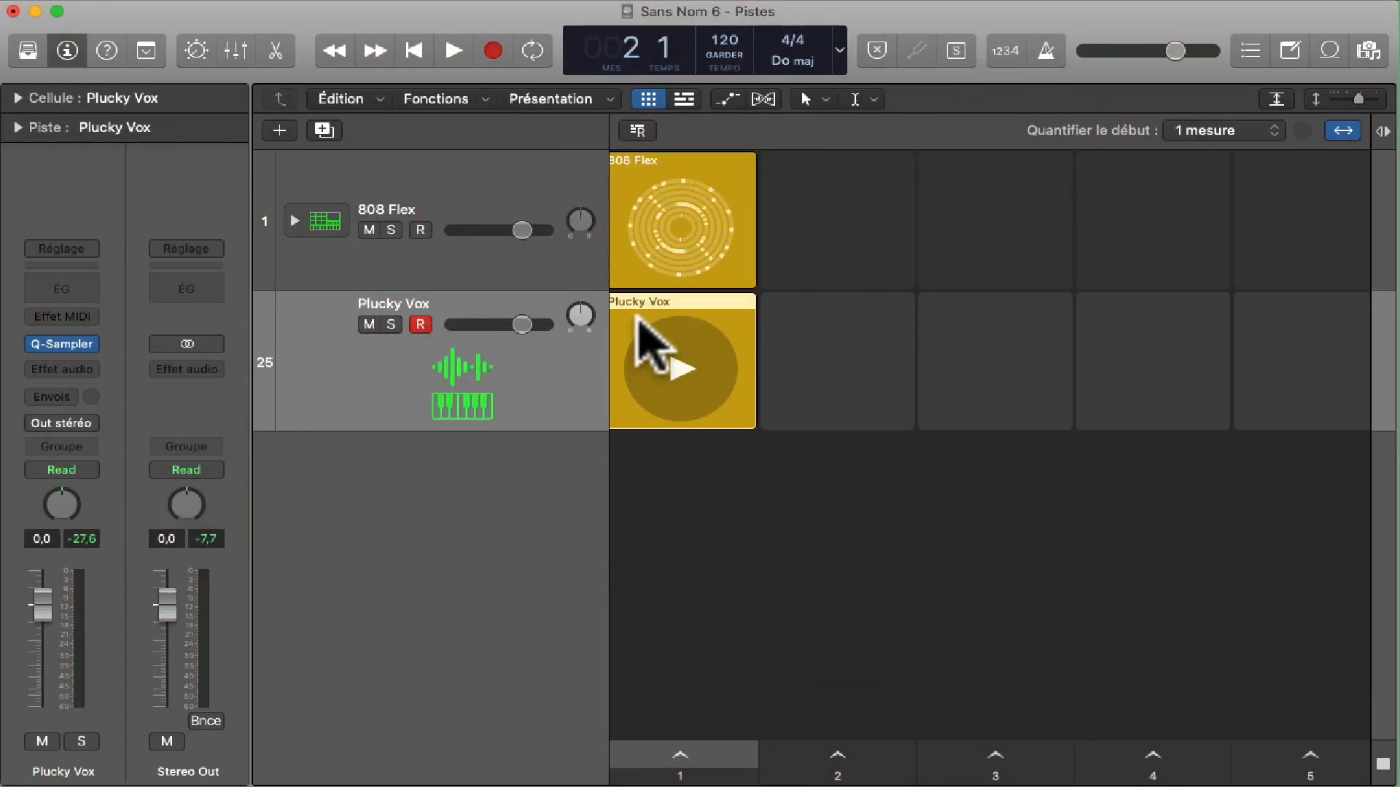
double_click(675, 321)
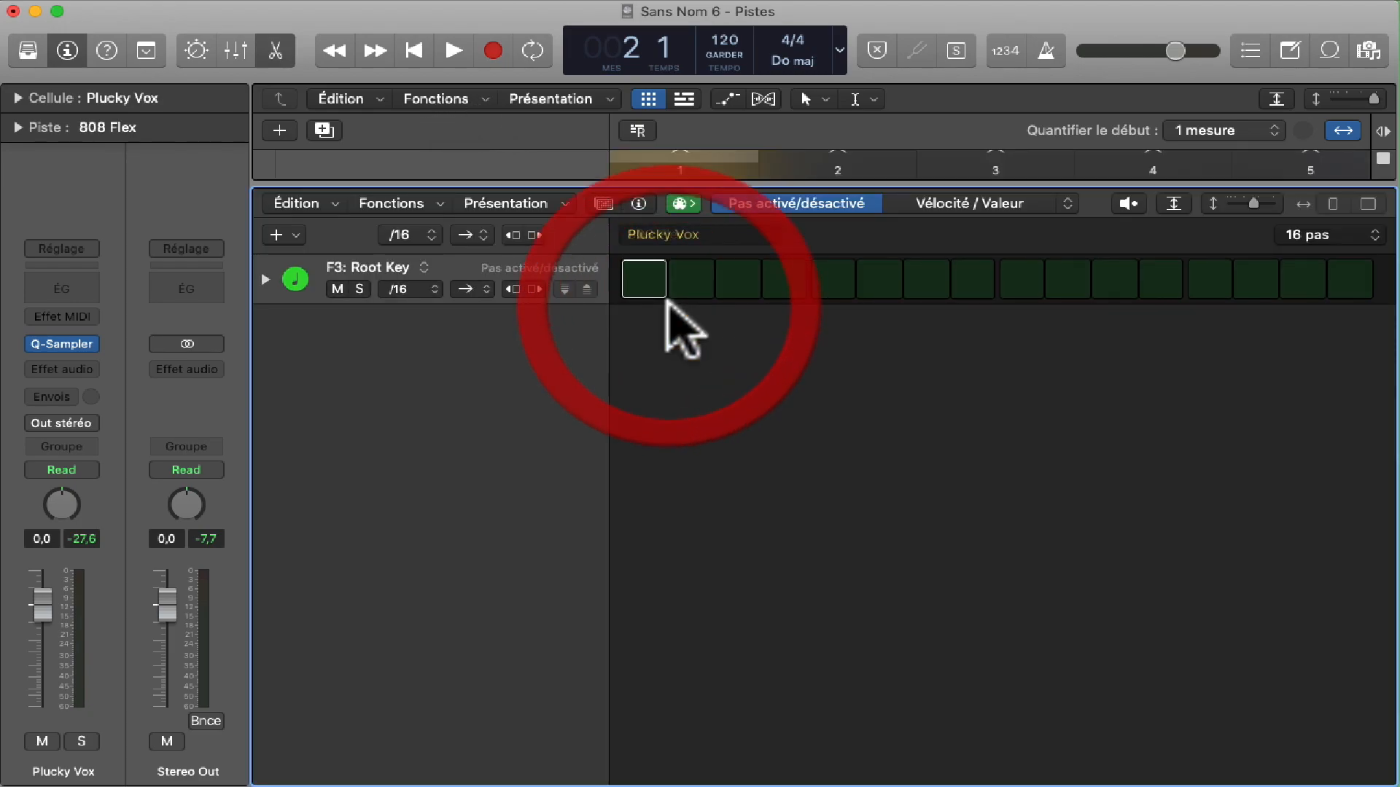
Show the pattern browser, look through the scale Templates, and list the Melodic patterns
left_click(605, 204)
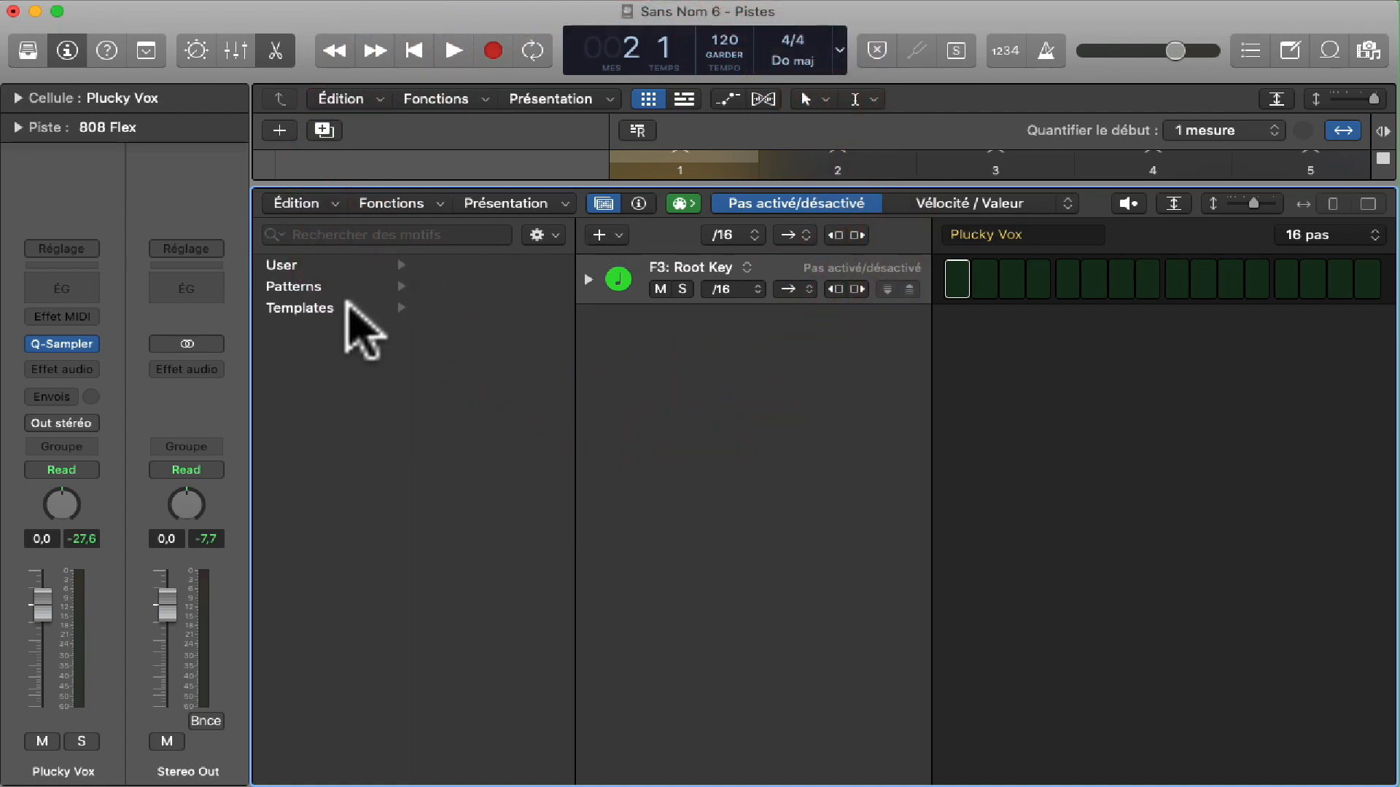
left_click(332, 309)
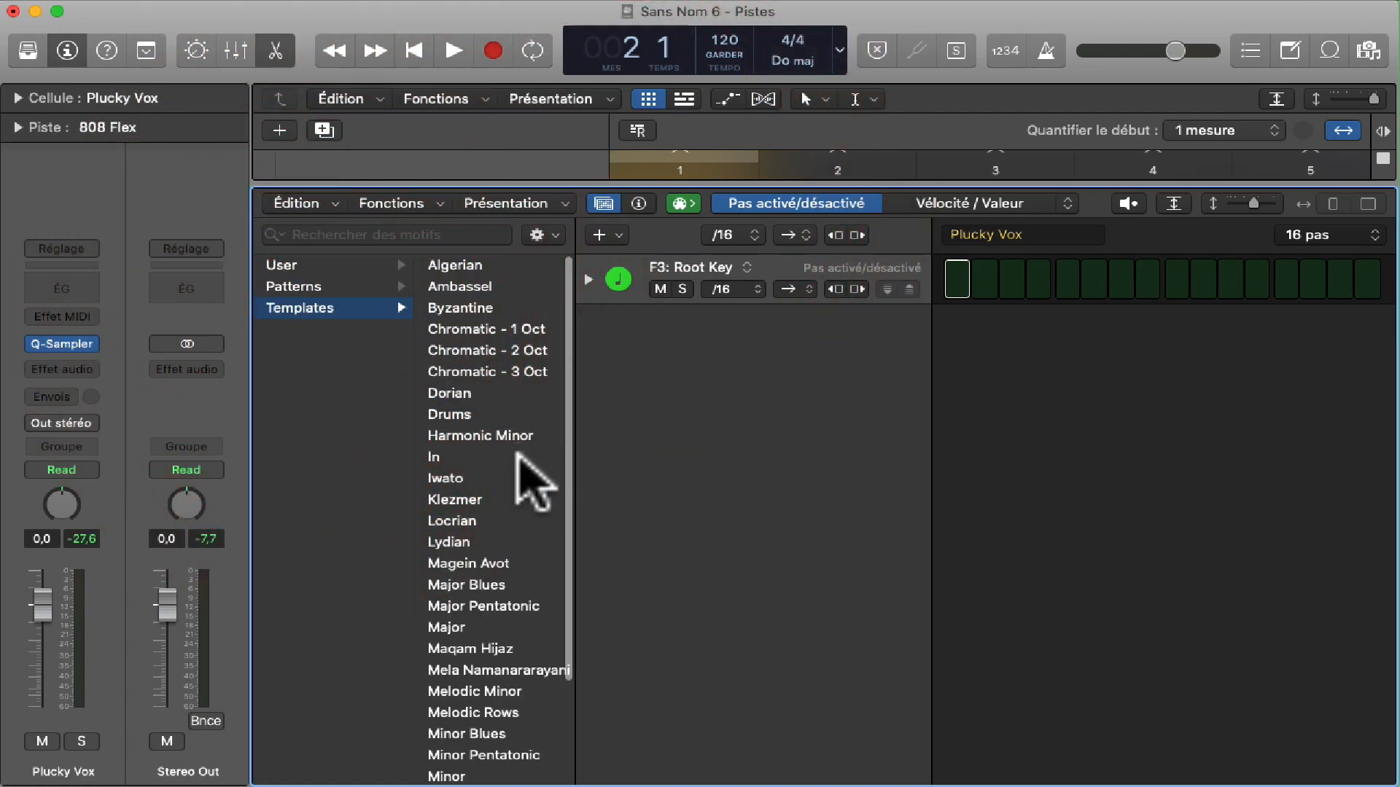
scroll(510, 455, "down", 3)
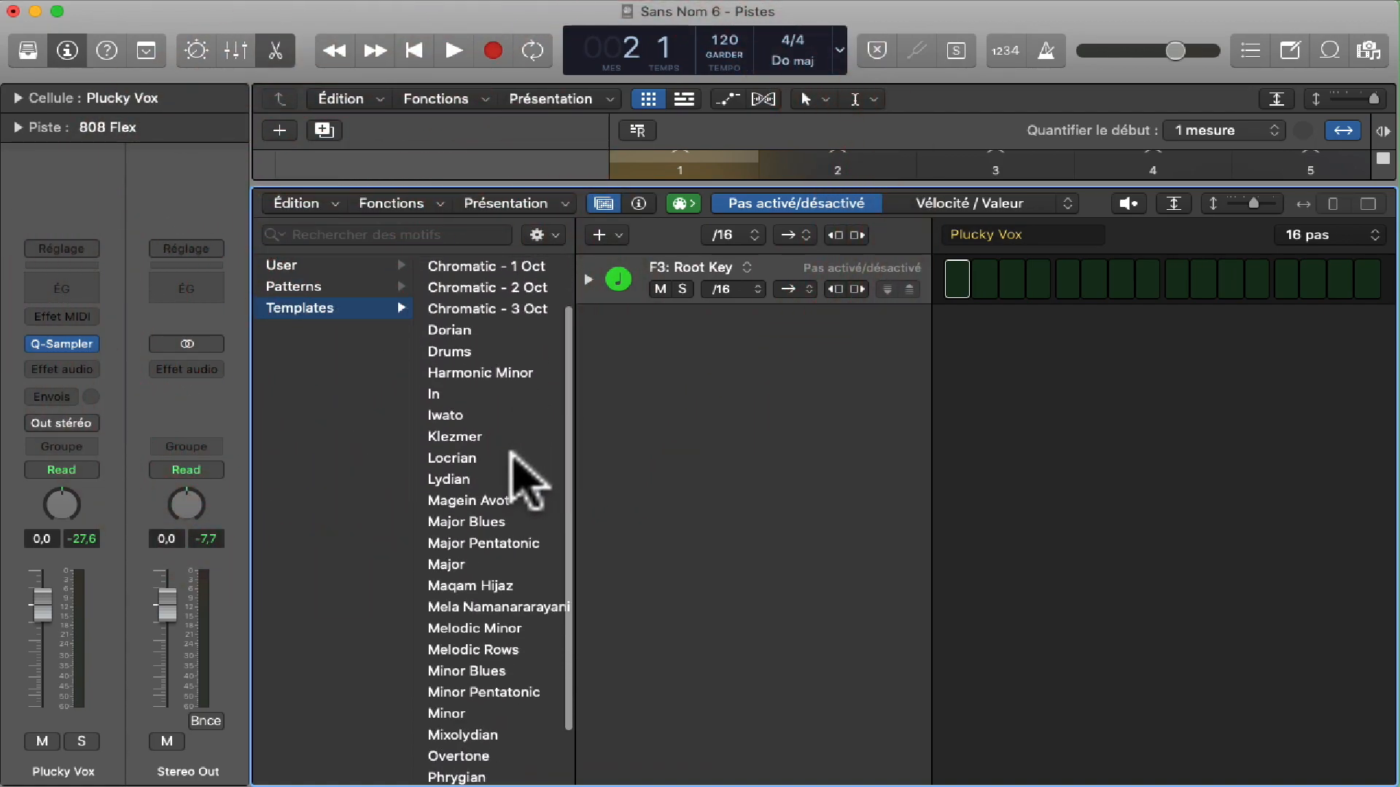
scroll(449, 364, "up", 3)
left_click(347, 288)
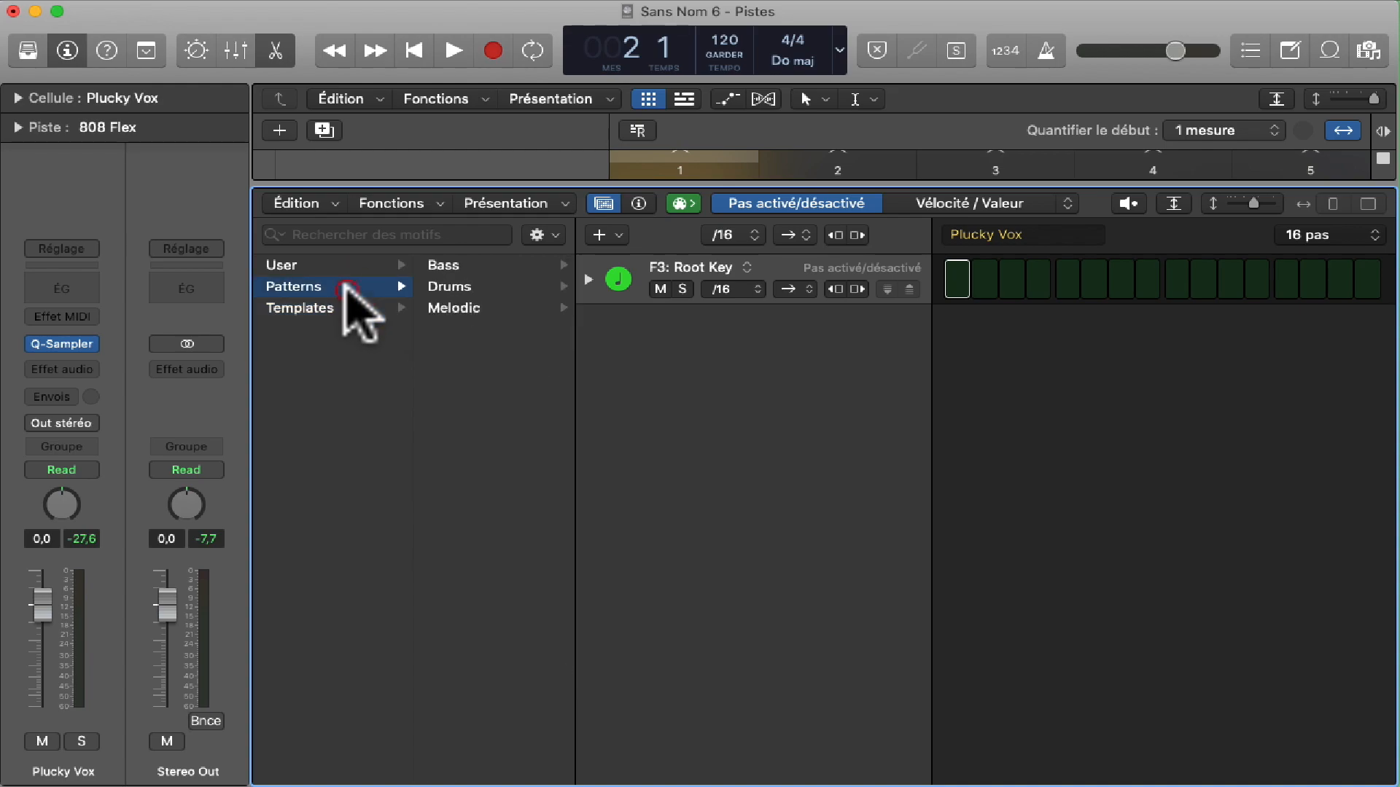
left_click(464, 310)
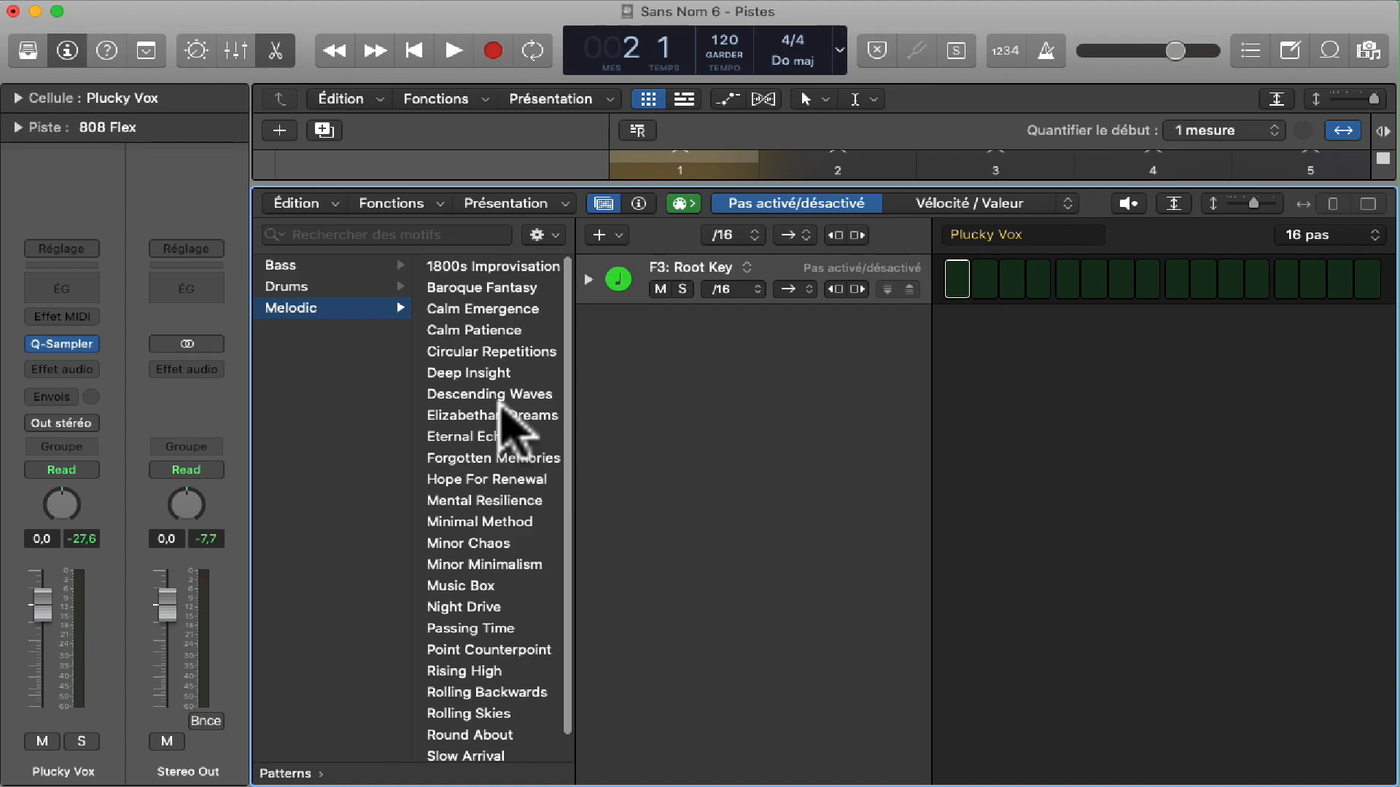
Load the Calm Patience melodic pattern, start previewing it, and replace it with Forgotten Memories
left_click(477, 328)
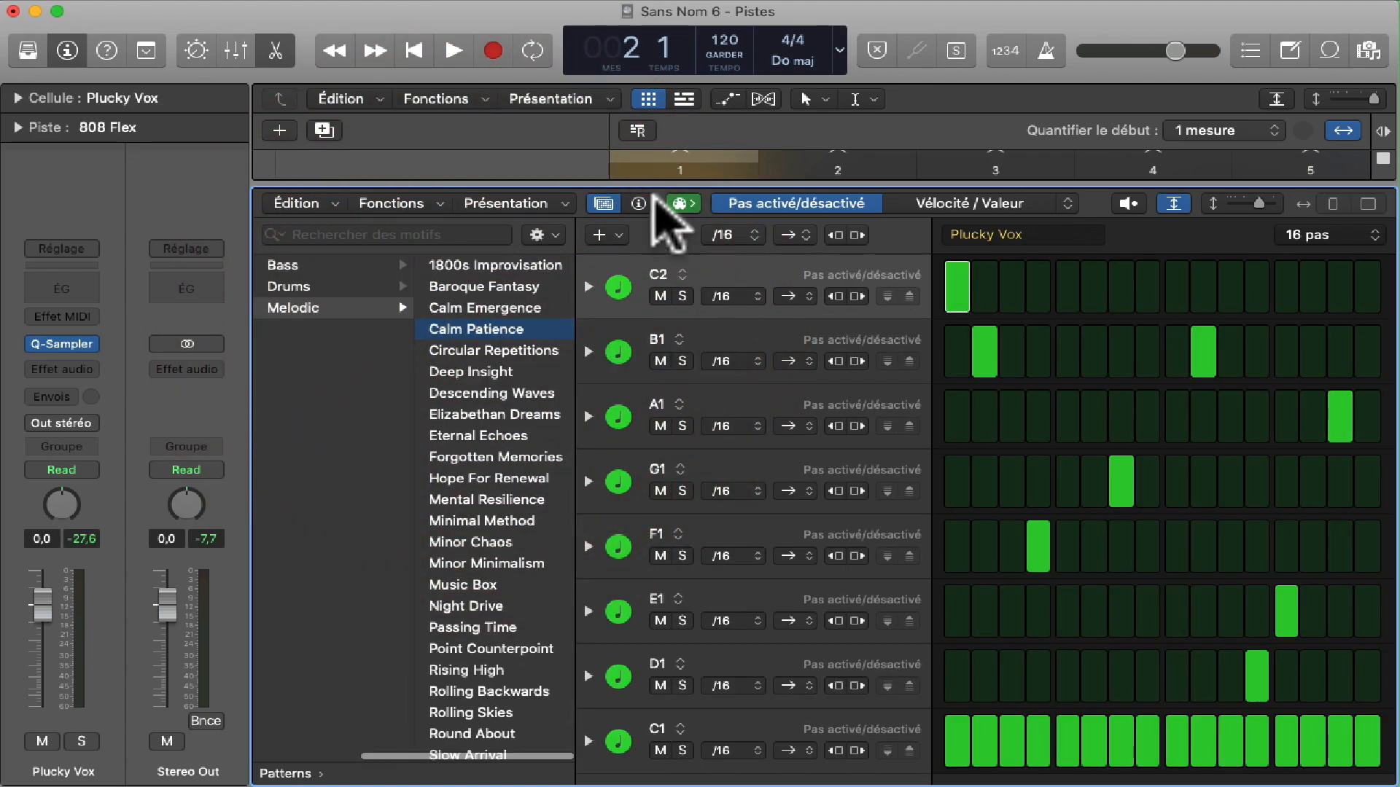
left_click(1129, 204)
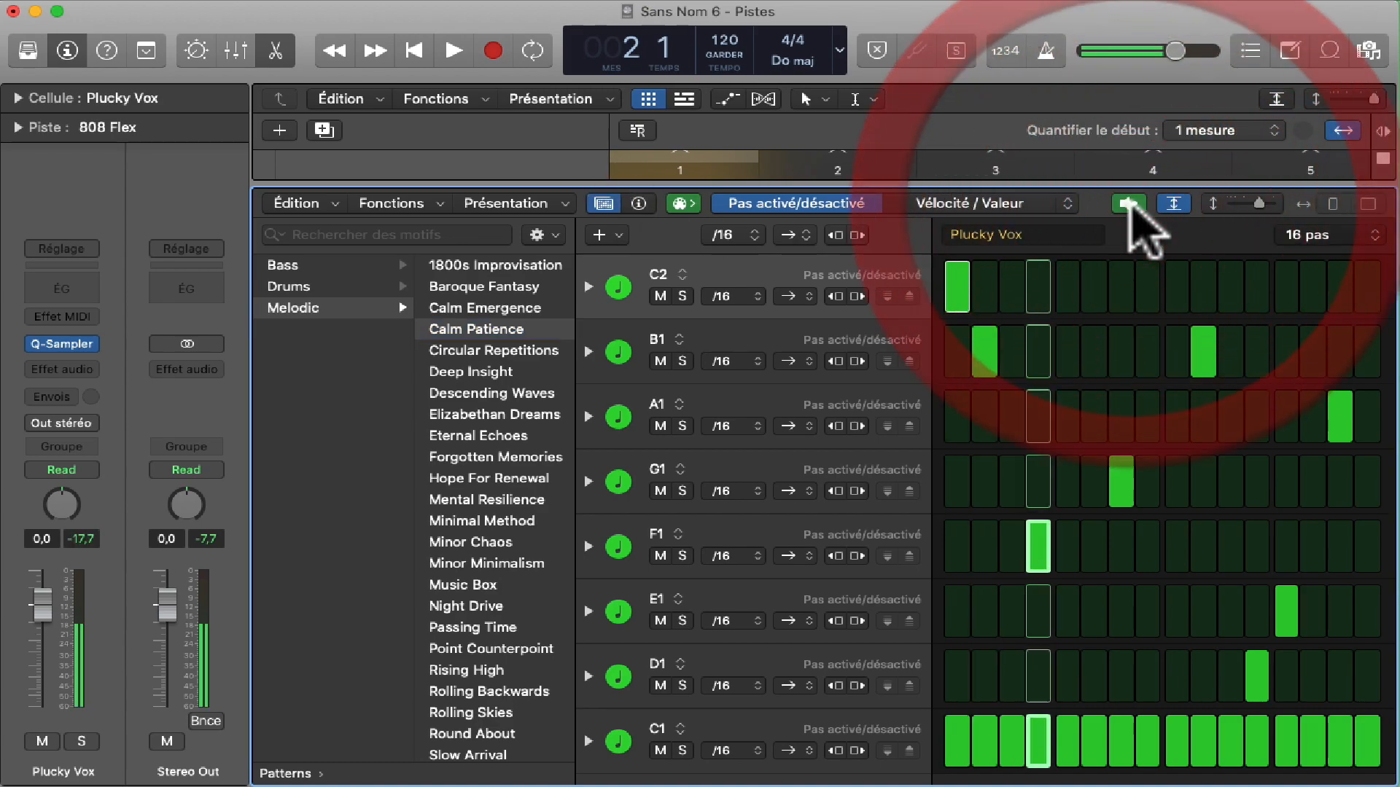
left_click(480, 458)
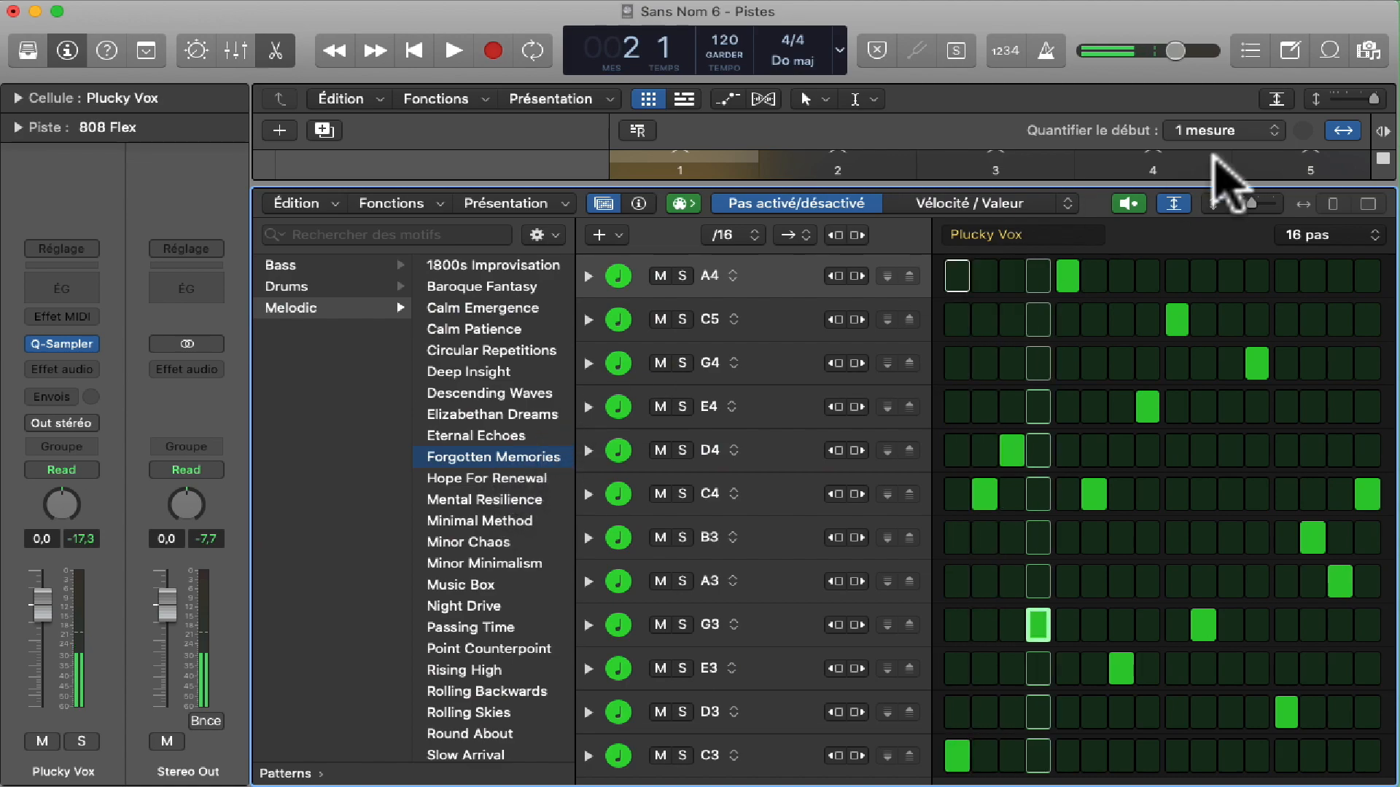
Try a /8 step rate on the whole pattern, restore it to /16, and hide the inspector
left_click(1331, 234)
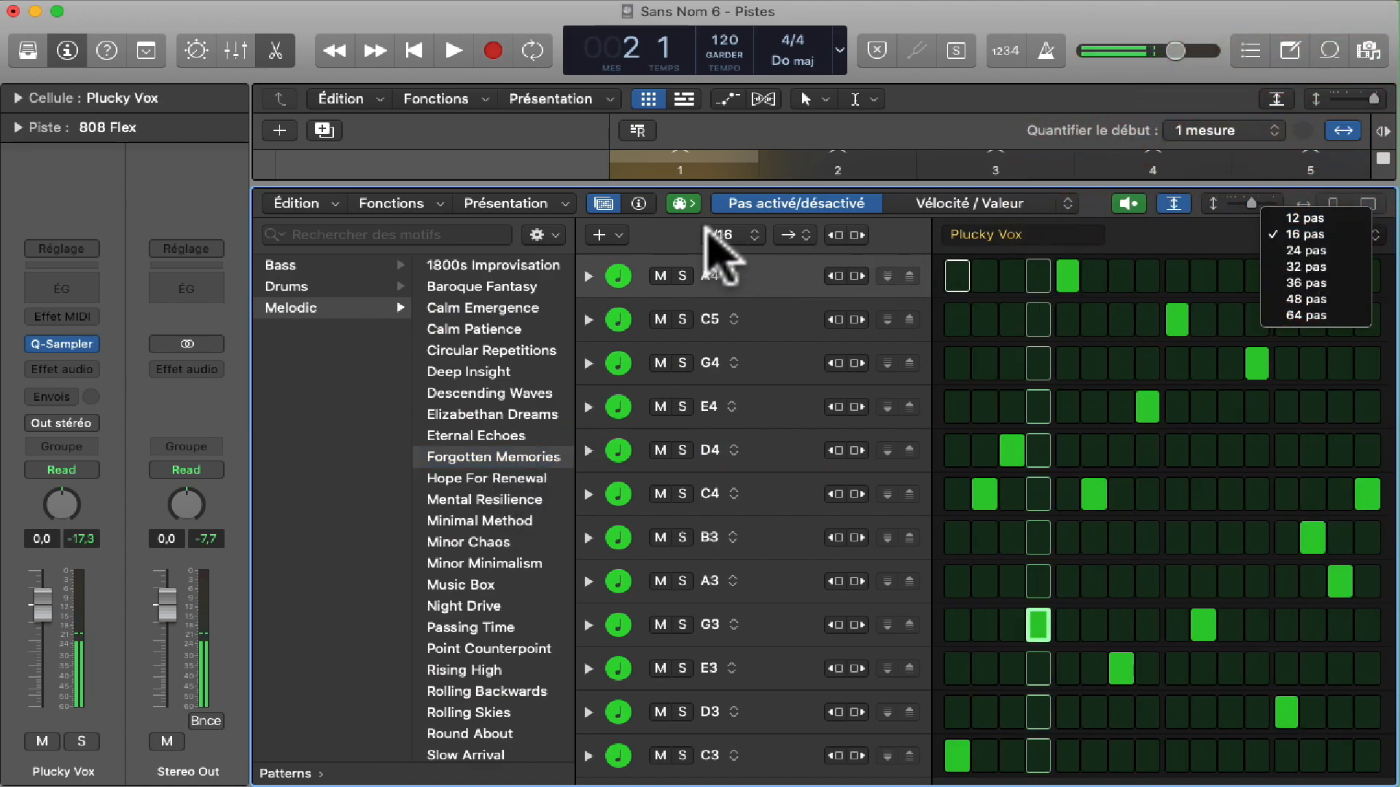
left_click(736, 241)
left_click(735, 237)
left_click(729, 219)
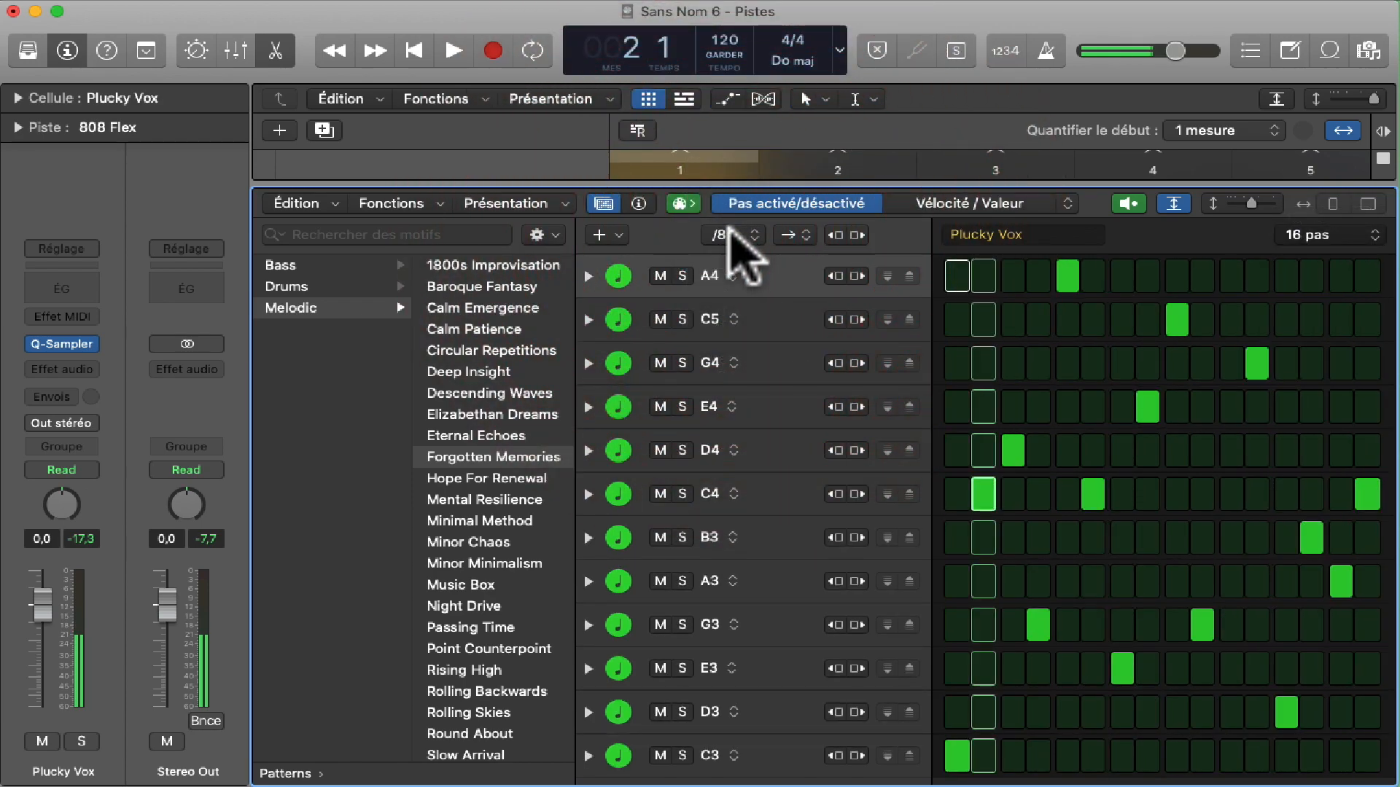
left_click(732, 236)
left_click(725, 251)
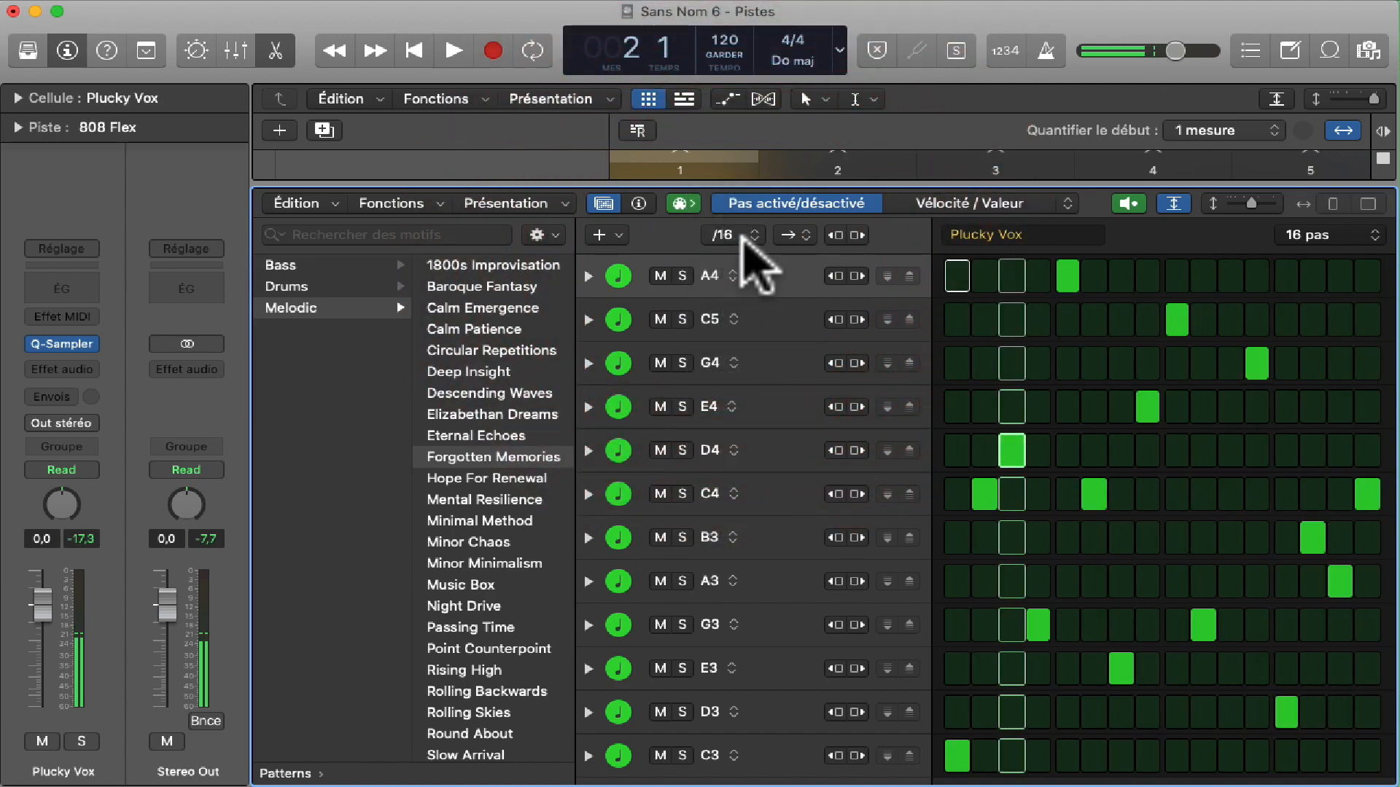
left_click(67, 50)
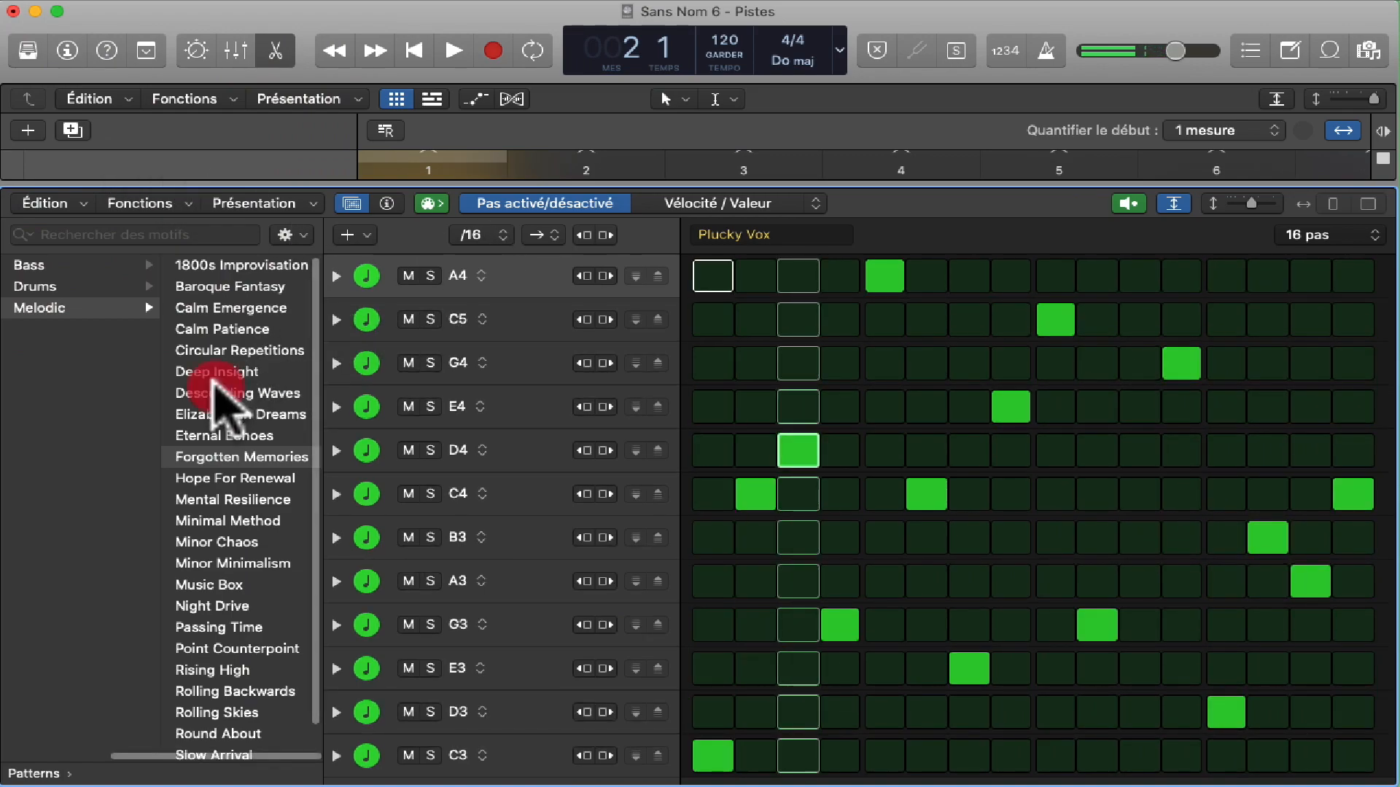
Try the Descending Waves and Night Drive melodic patterns, load Music Box instead, and hide the pattern browser
left_click(219, 393)
left_click(230, 608)
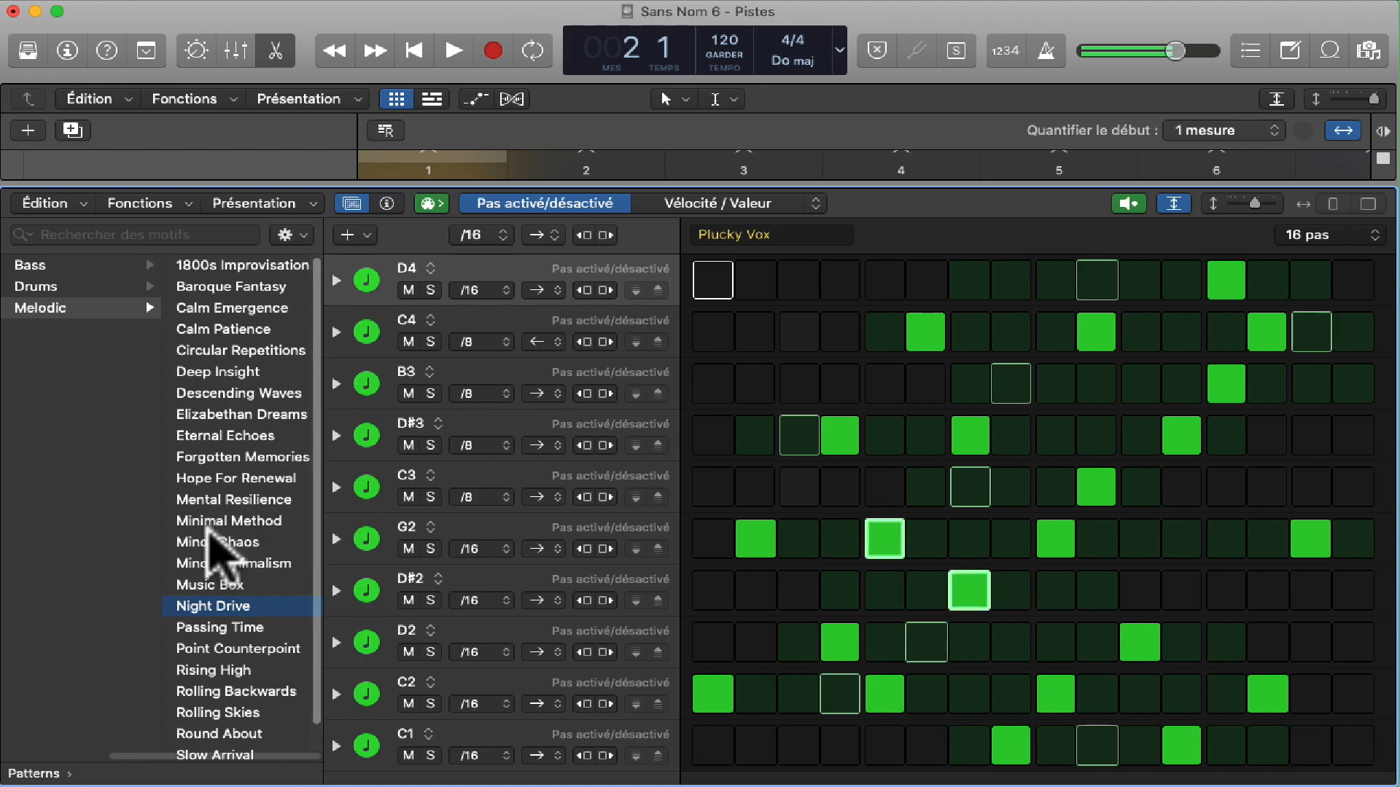
left_click(213, 583)
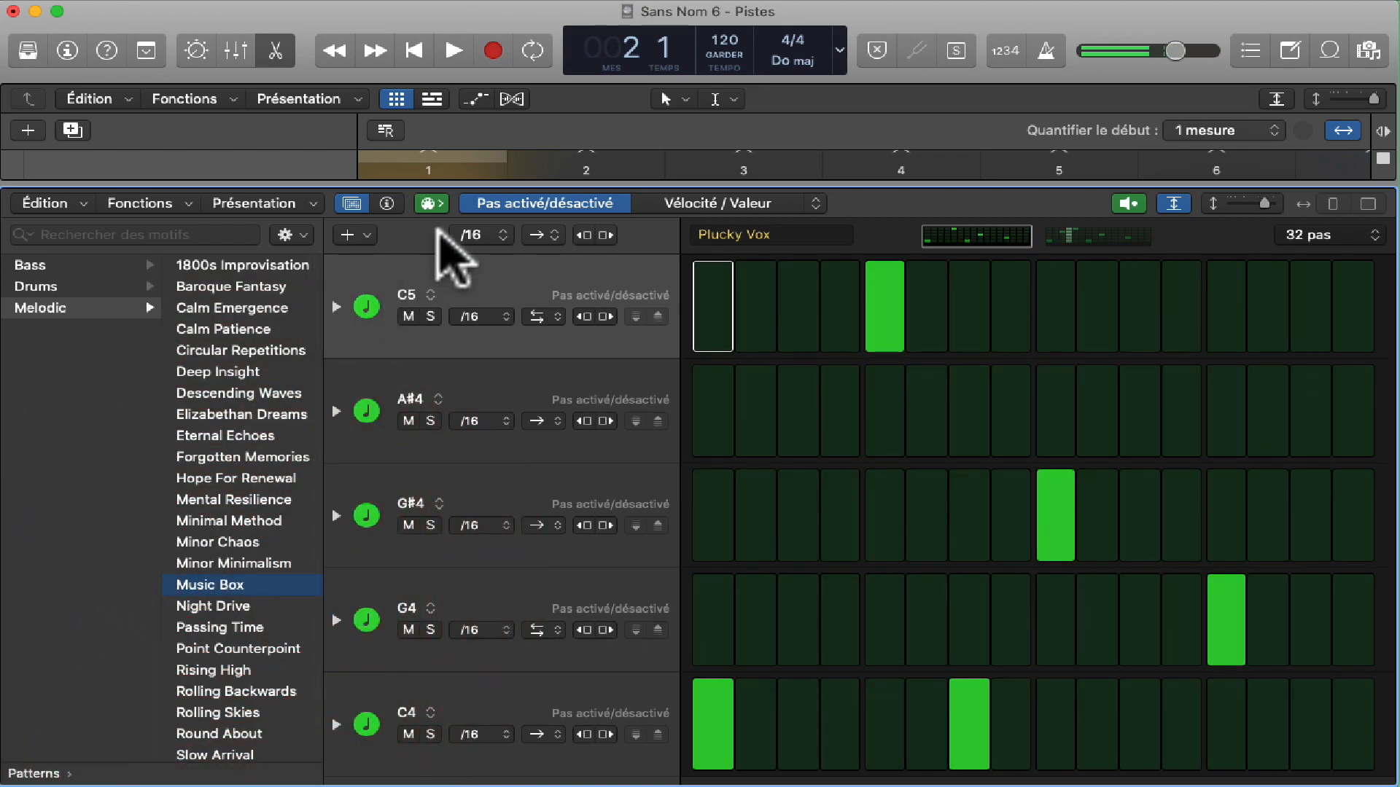
left_click(353, 204)
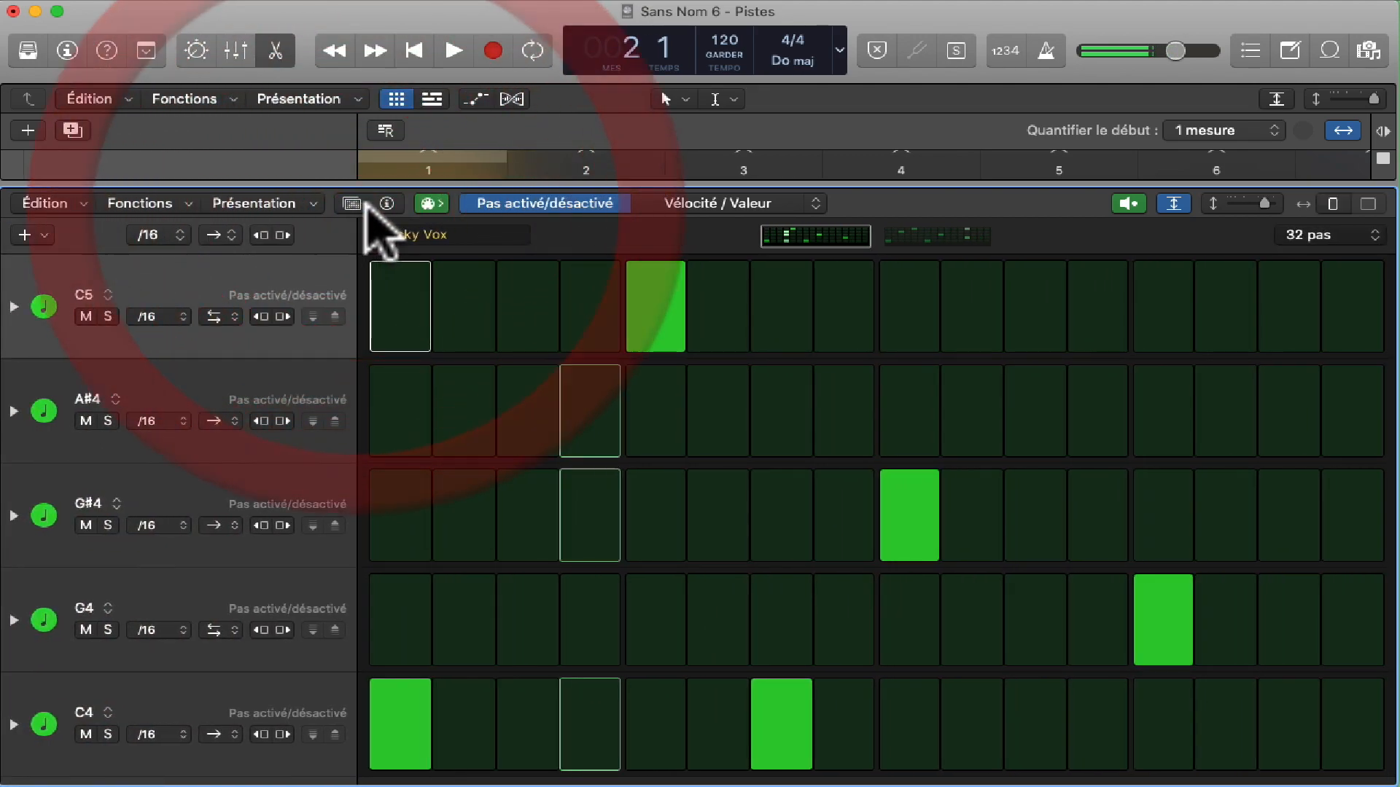
Show the pattern inspector and set the pattern length to 16 steps
left_click(386, 204)
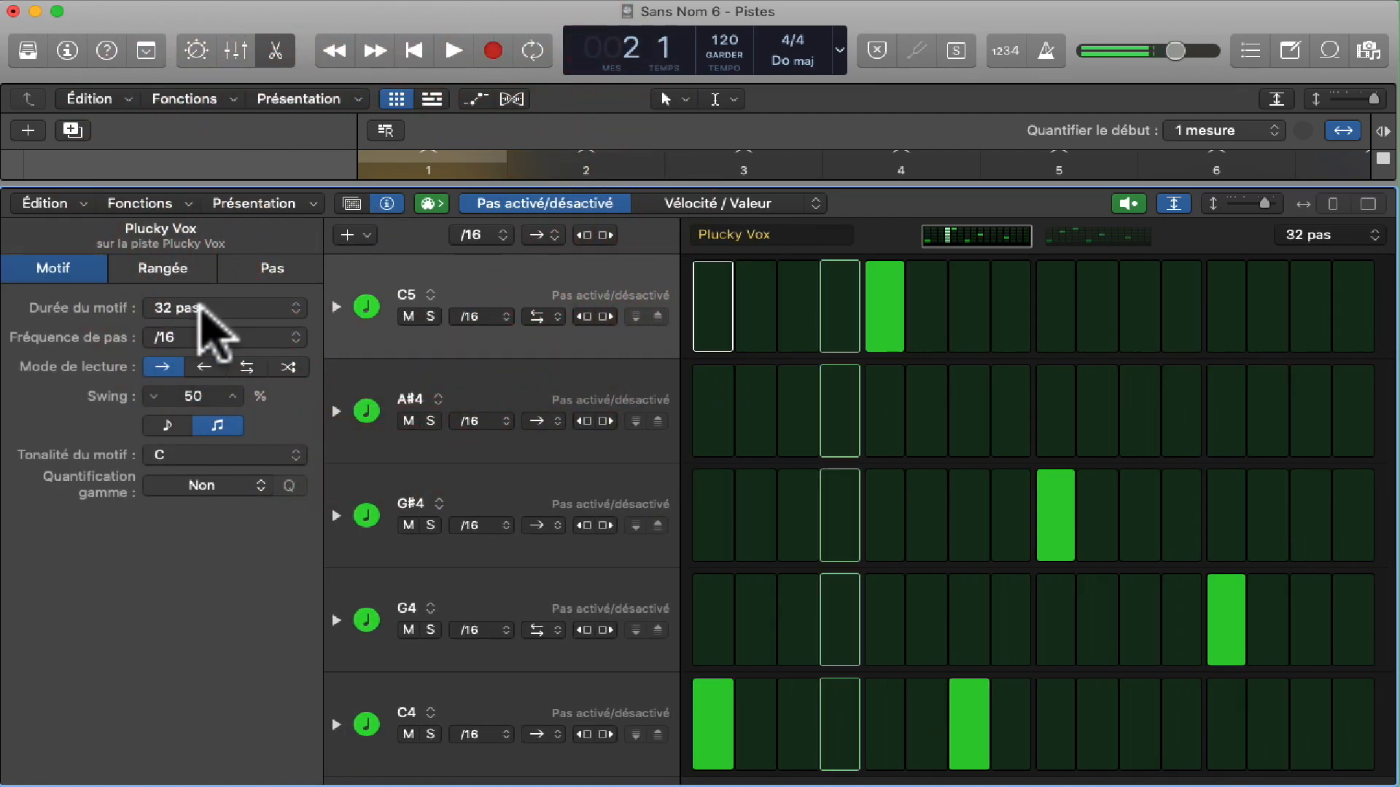
left_click(196, 307)
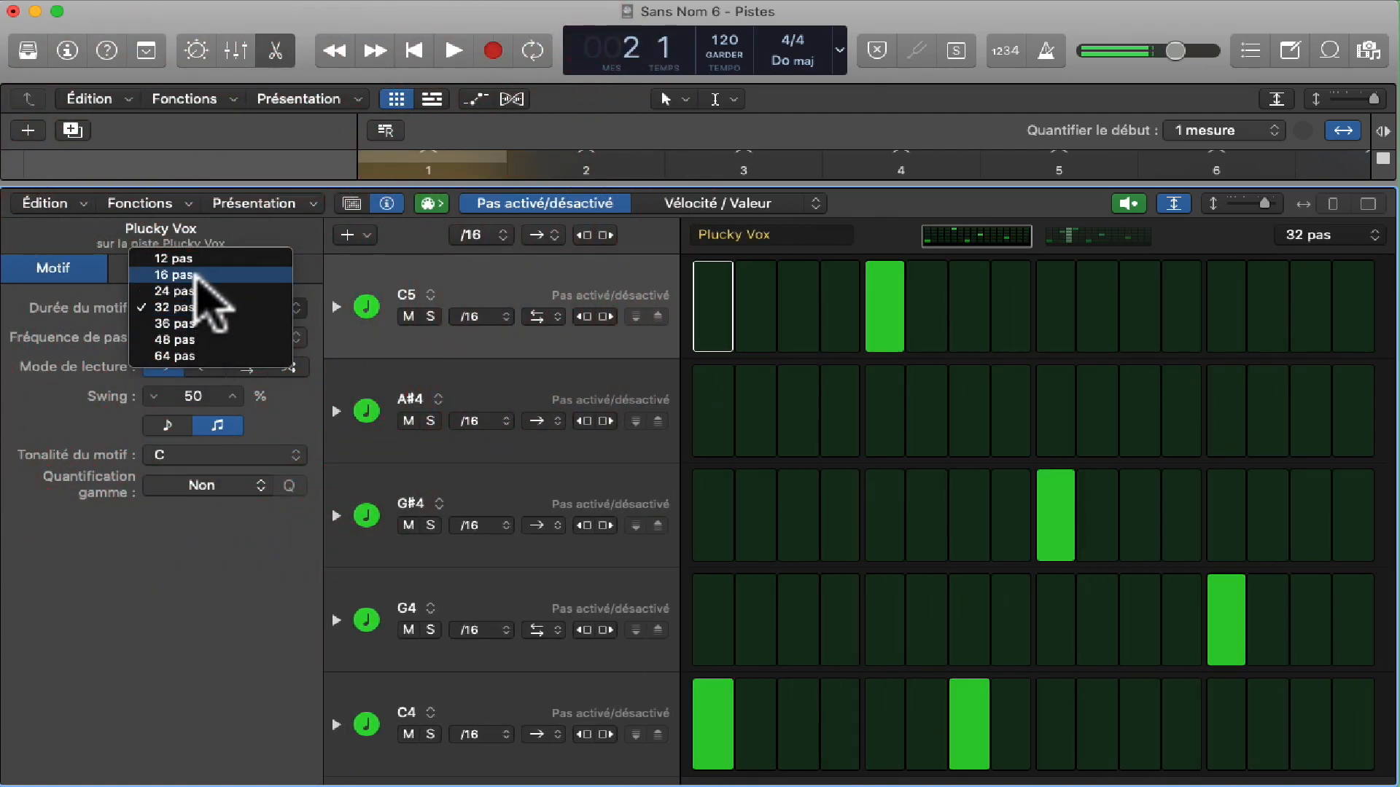
left_click(196, 275)
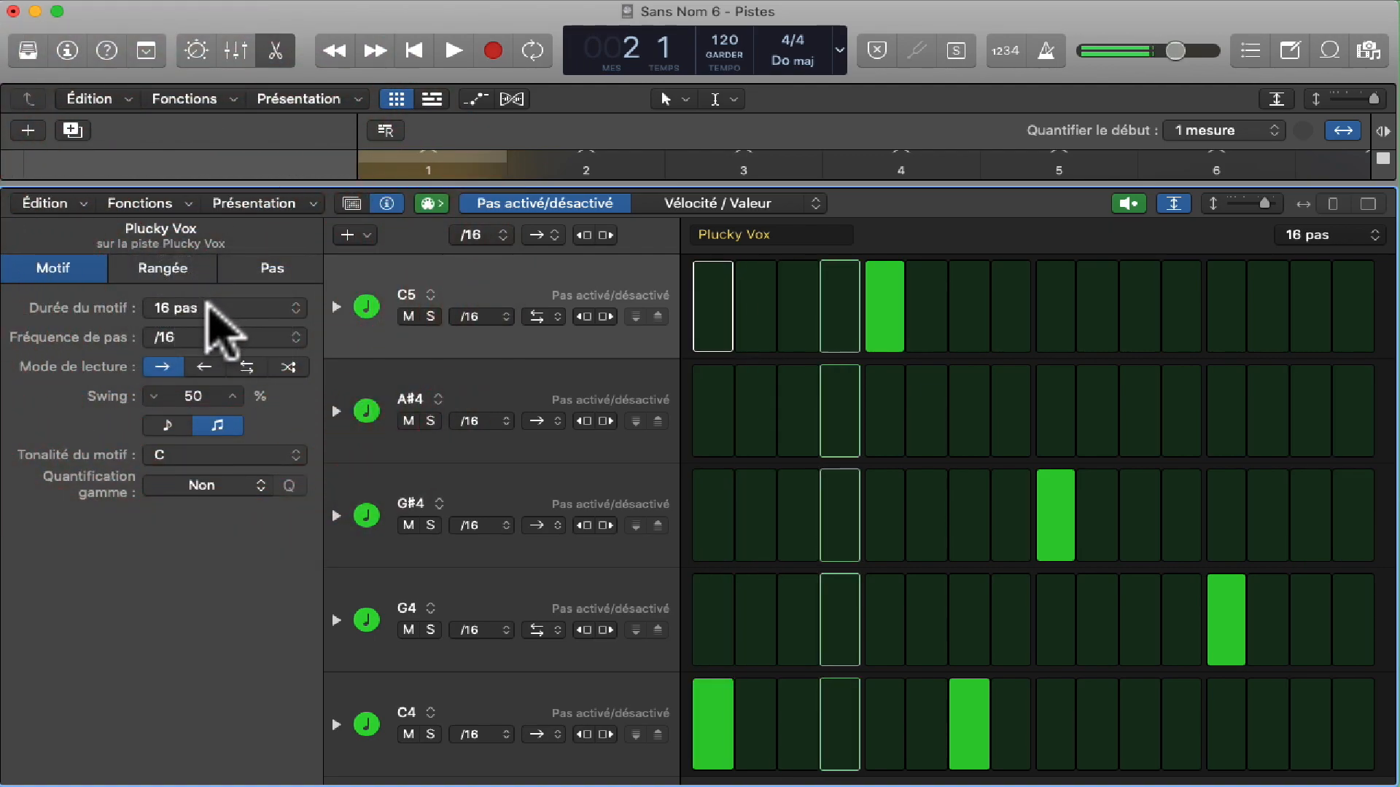
Try a /4 step rate on the whole pattern, followed by /32
left_click(208, 337)
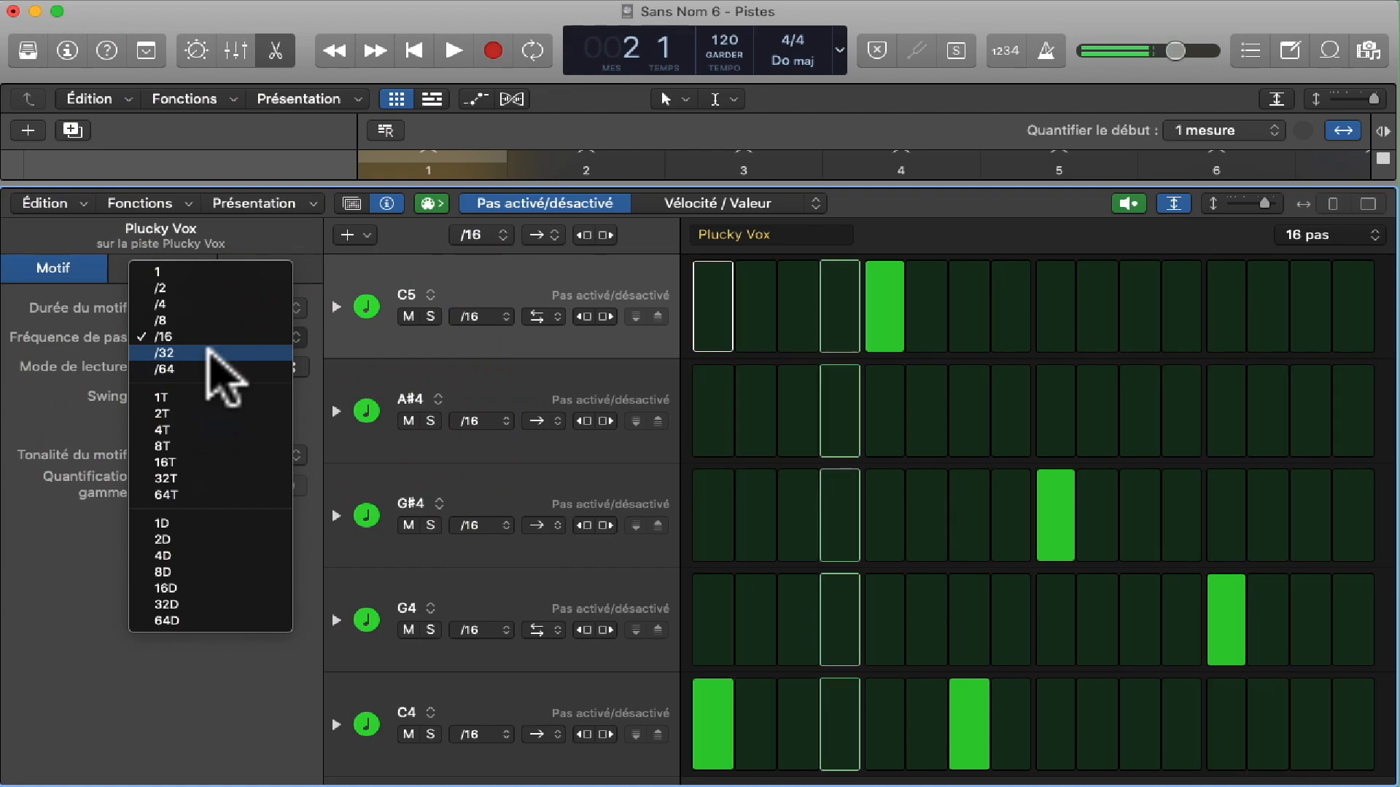
left_click(211, 305)
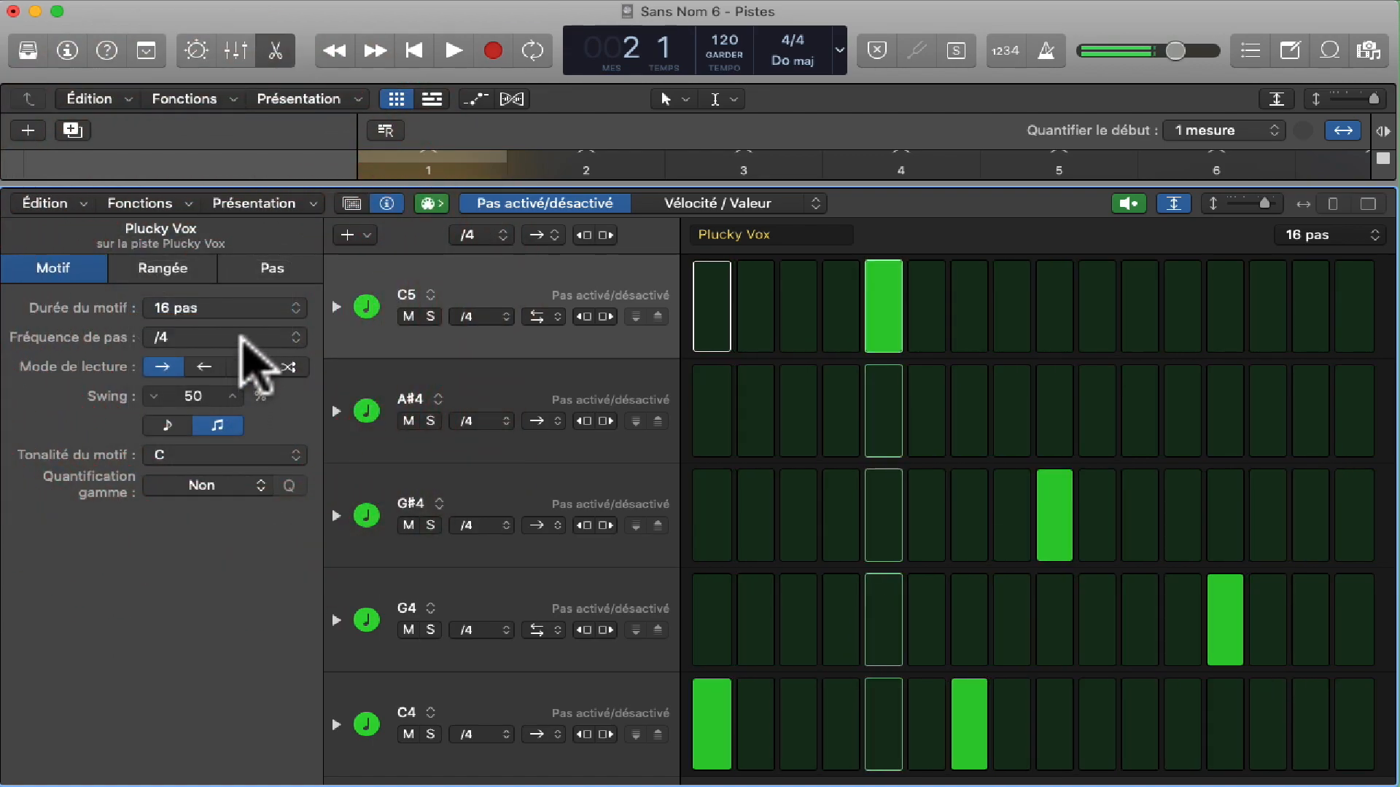
left_click(244, 337)
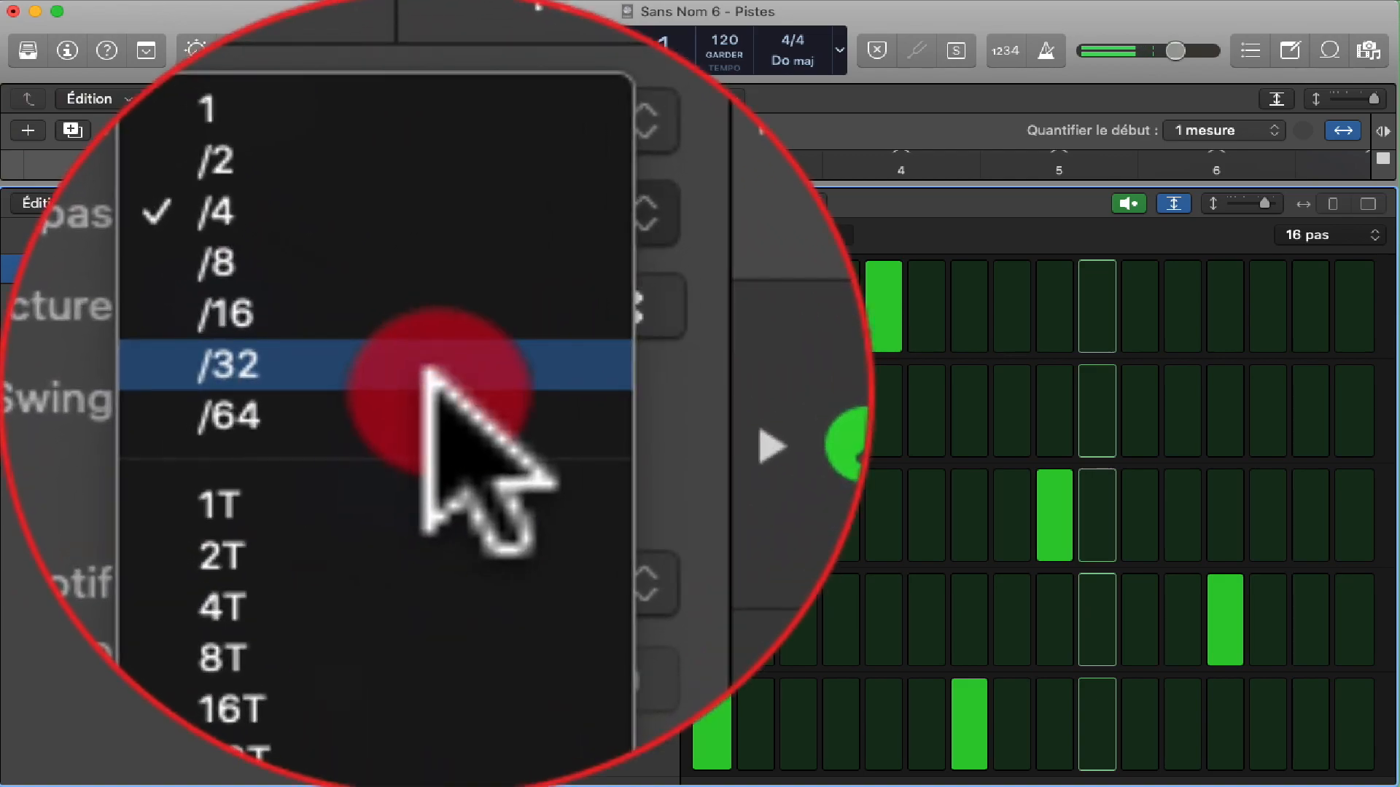
left_click(427, 369)
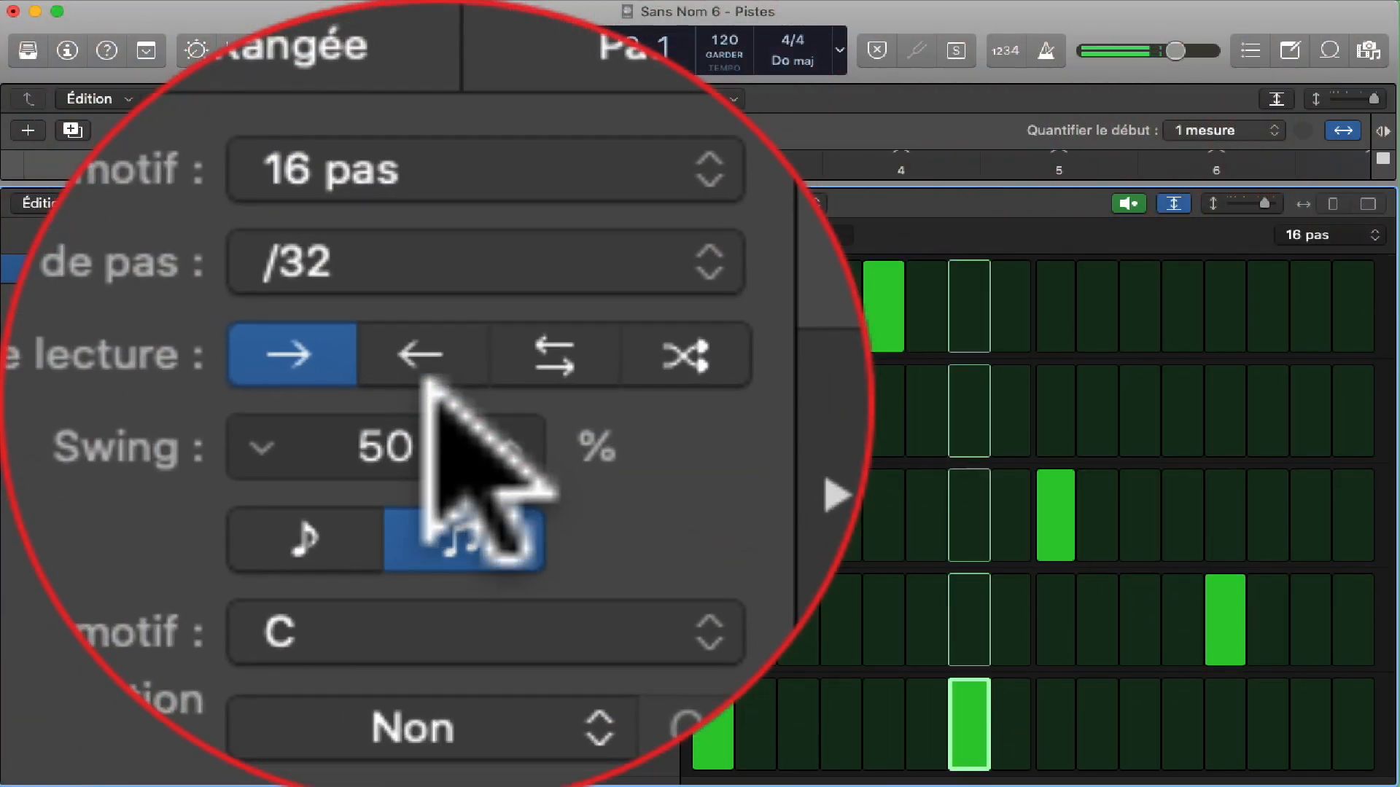
Try backward playback and restore forward, and try a swing of 74% before returning it to 50%
left_click(427, 382)
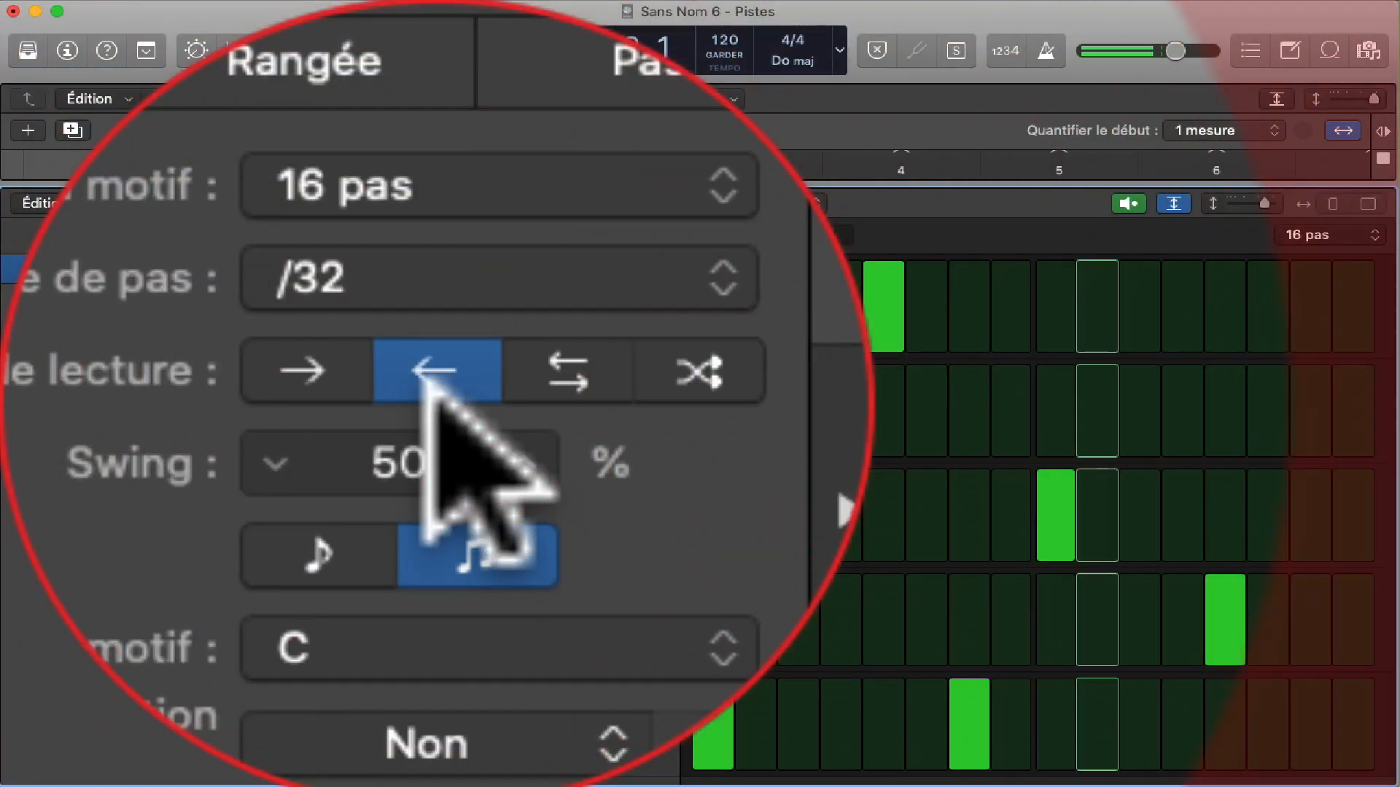
left_click(423, 379)
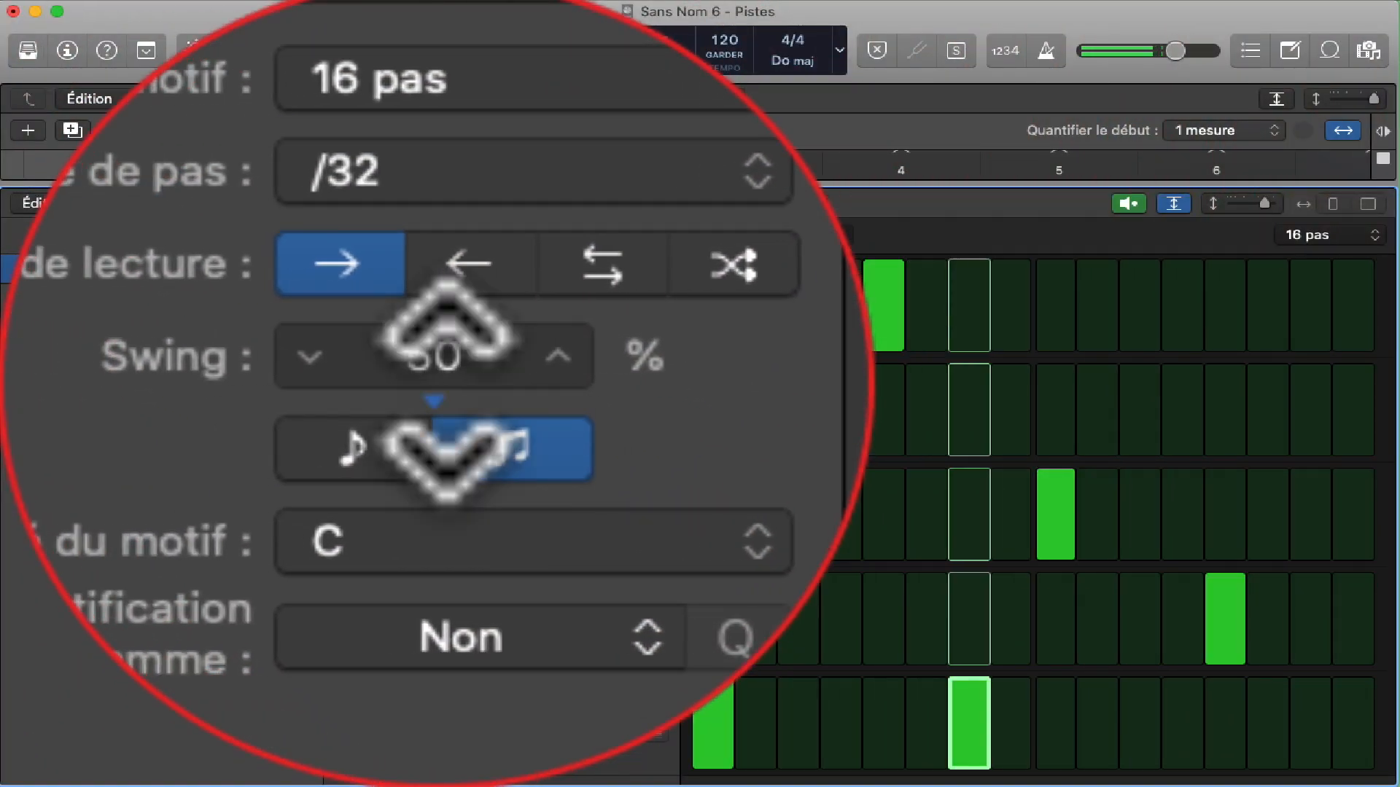
left_click_drag(446, 394, 447, 335)
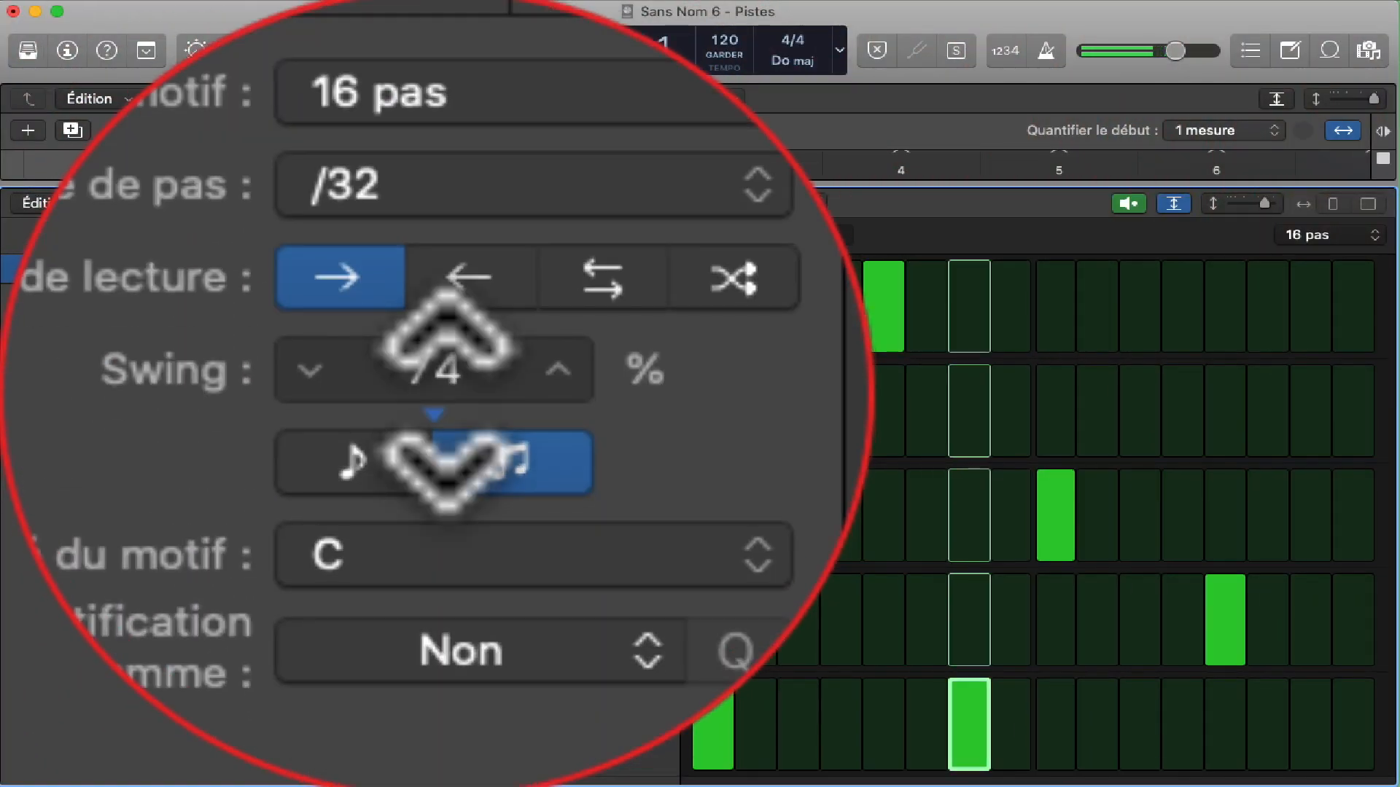
left_click_drag(437, 391, 438, 450)
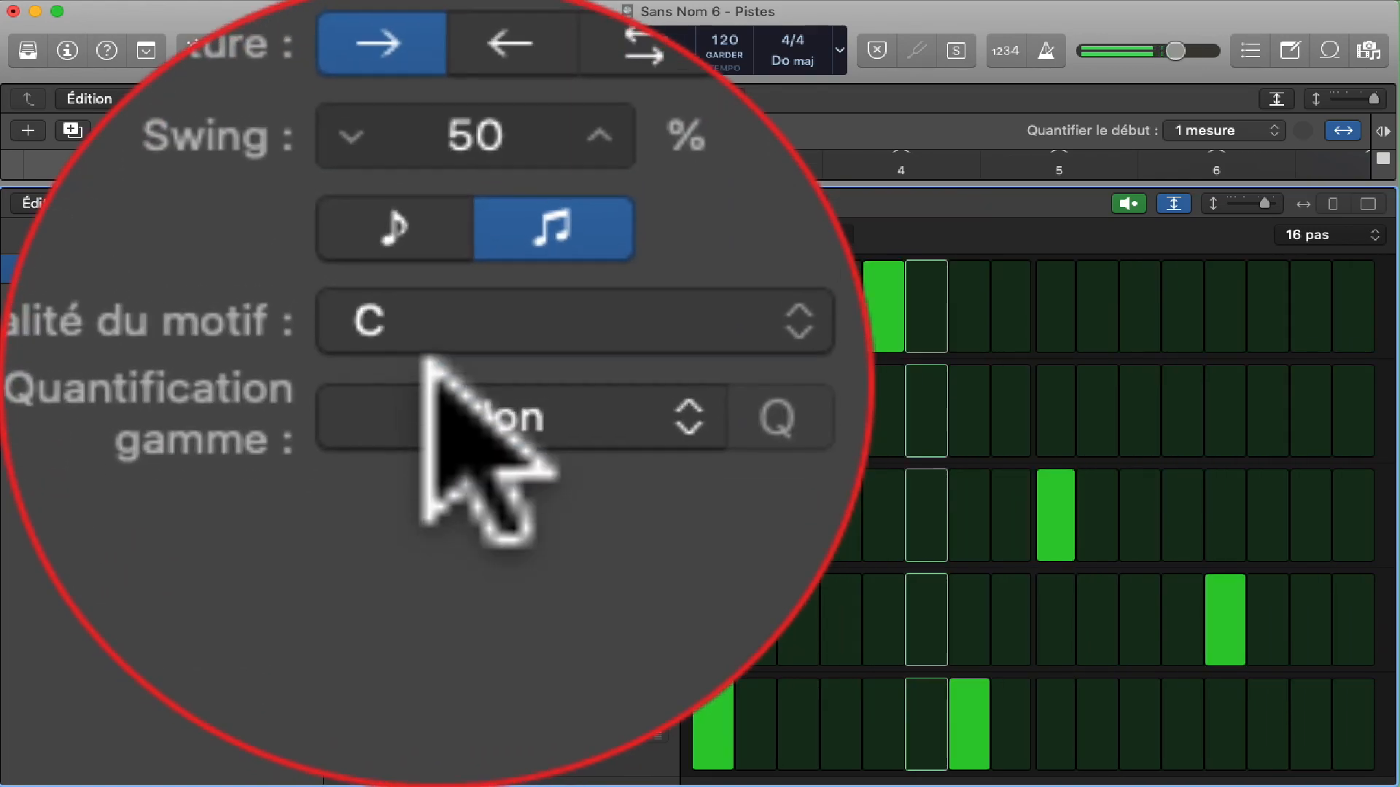
Set the pattern length to 32 steps, try 48 steps, and return it to 32 steps
left_click(438, 383)
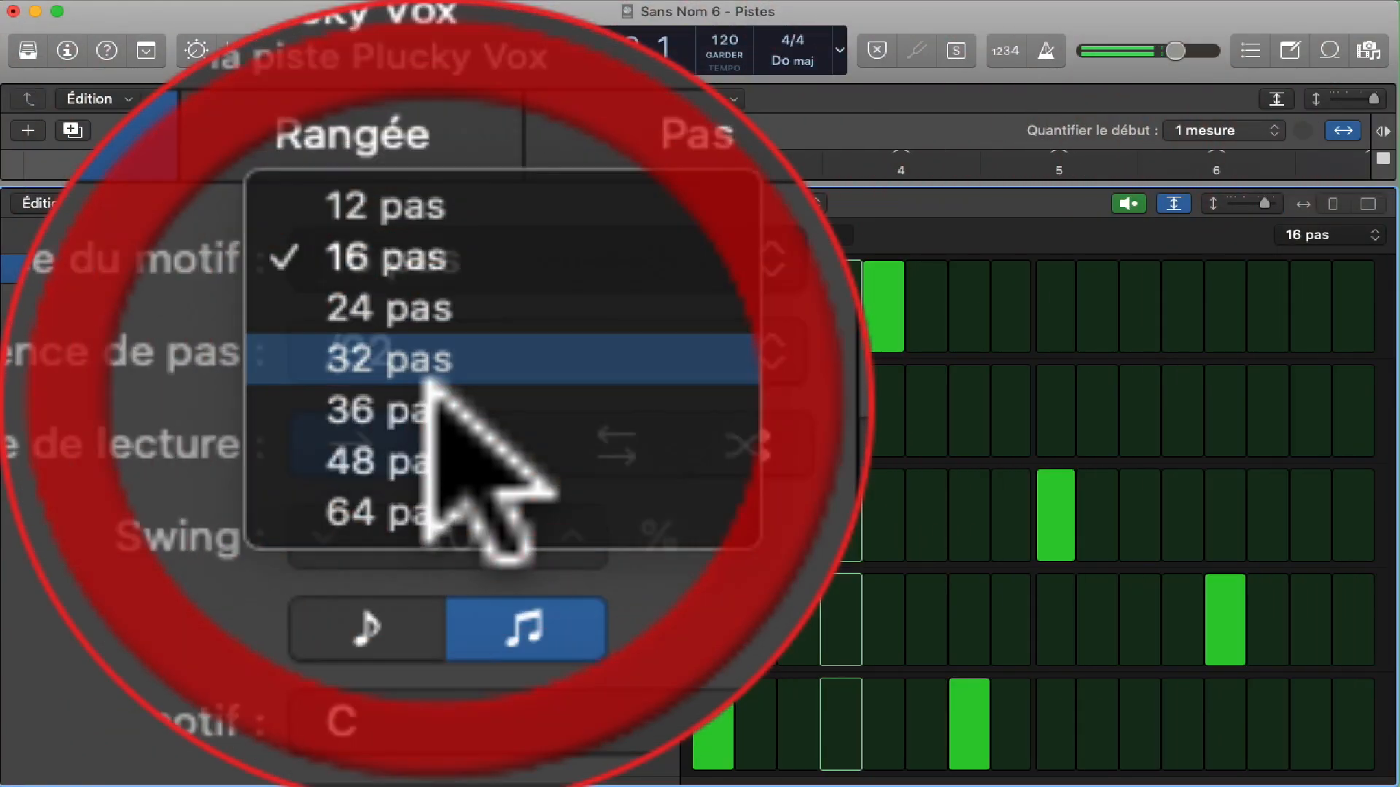
left_click(430, 383)
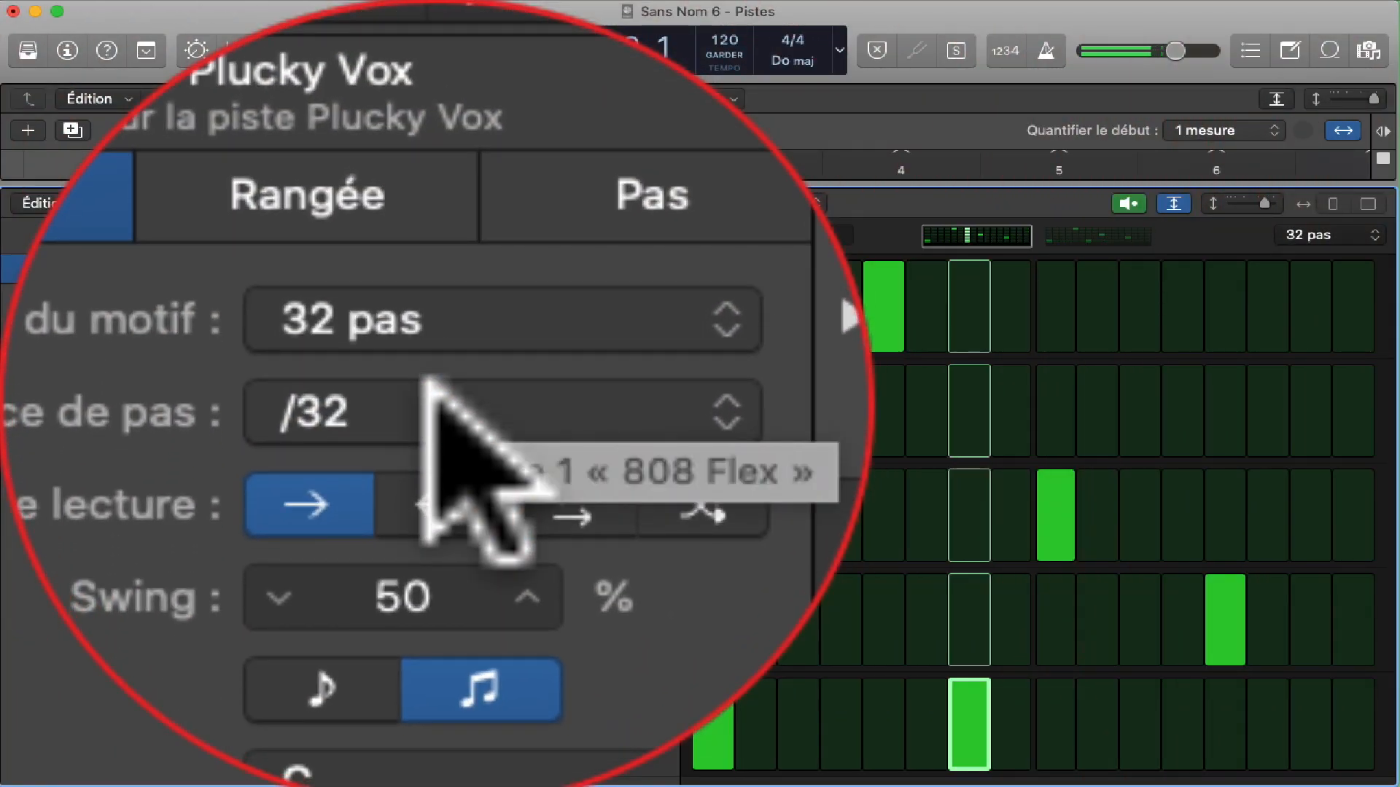
left_click(430, 383)
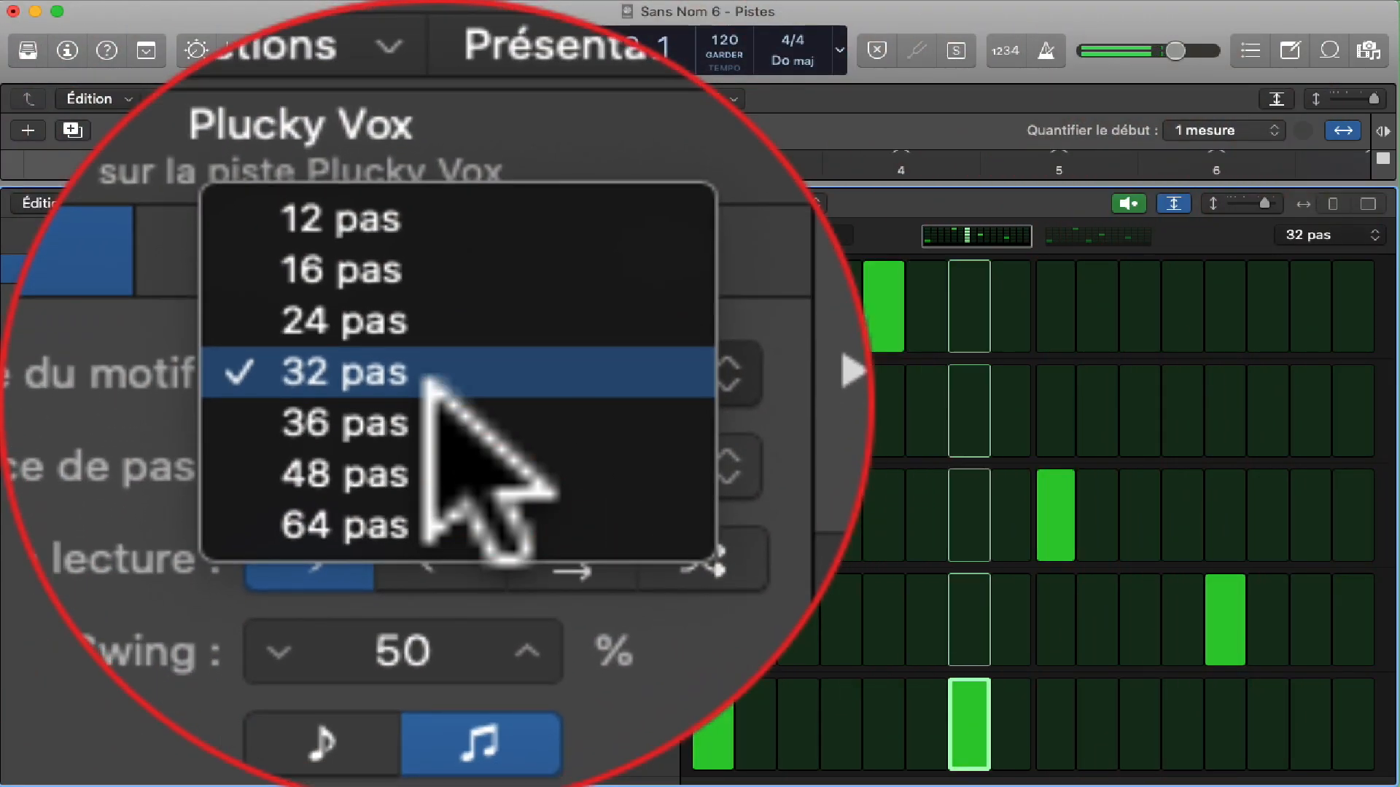
left_click(430, 383)
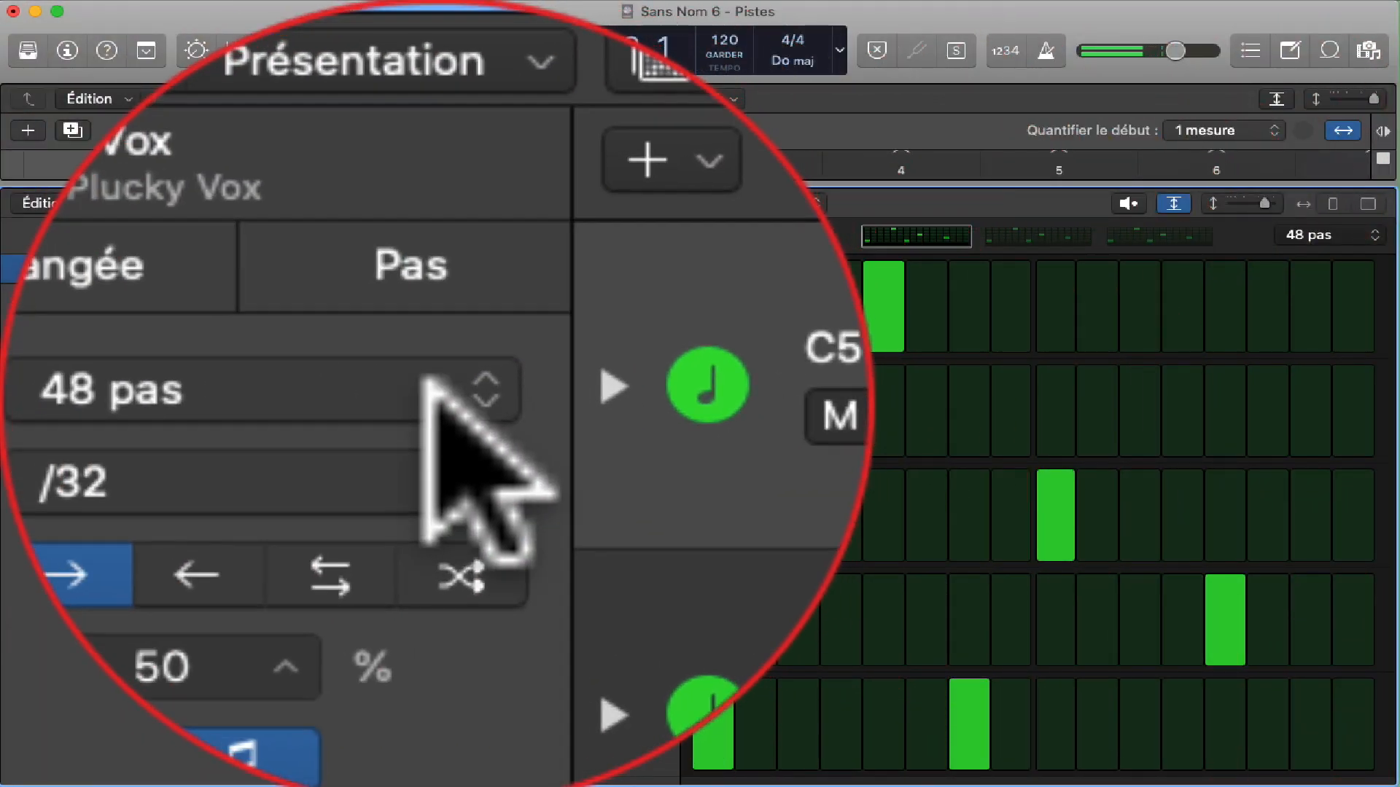
left_click(251, 310)
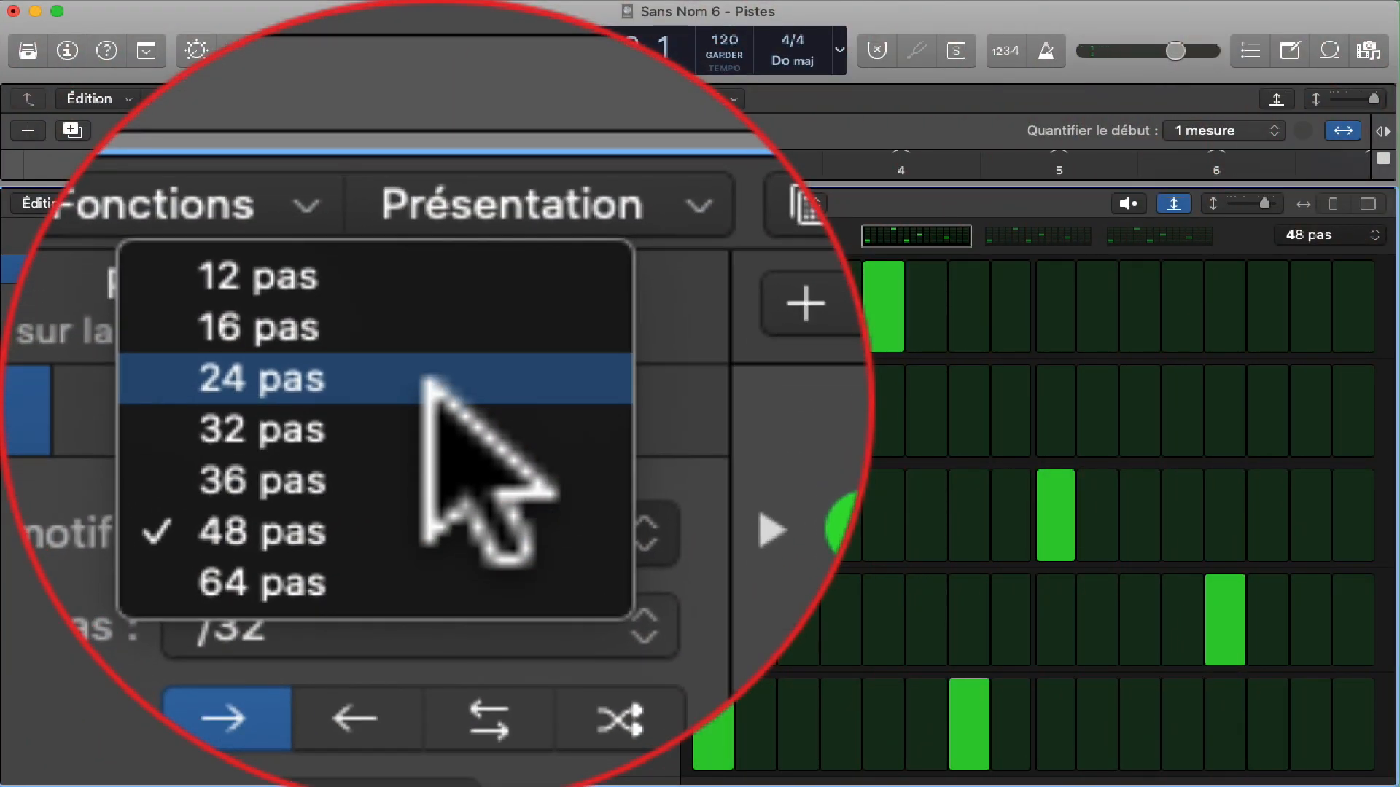
left_click(430, 427)
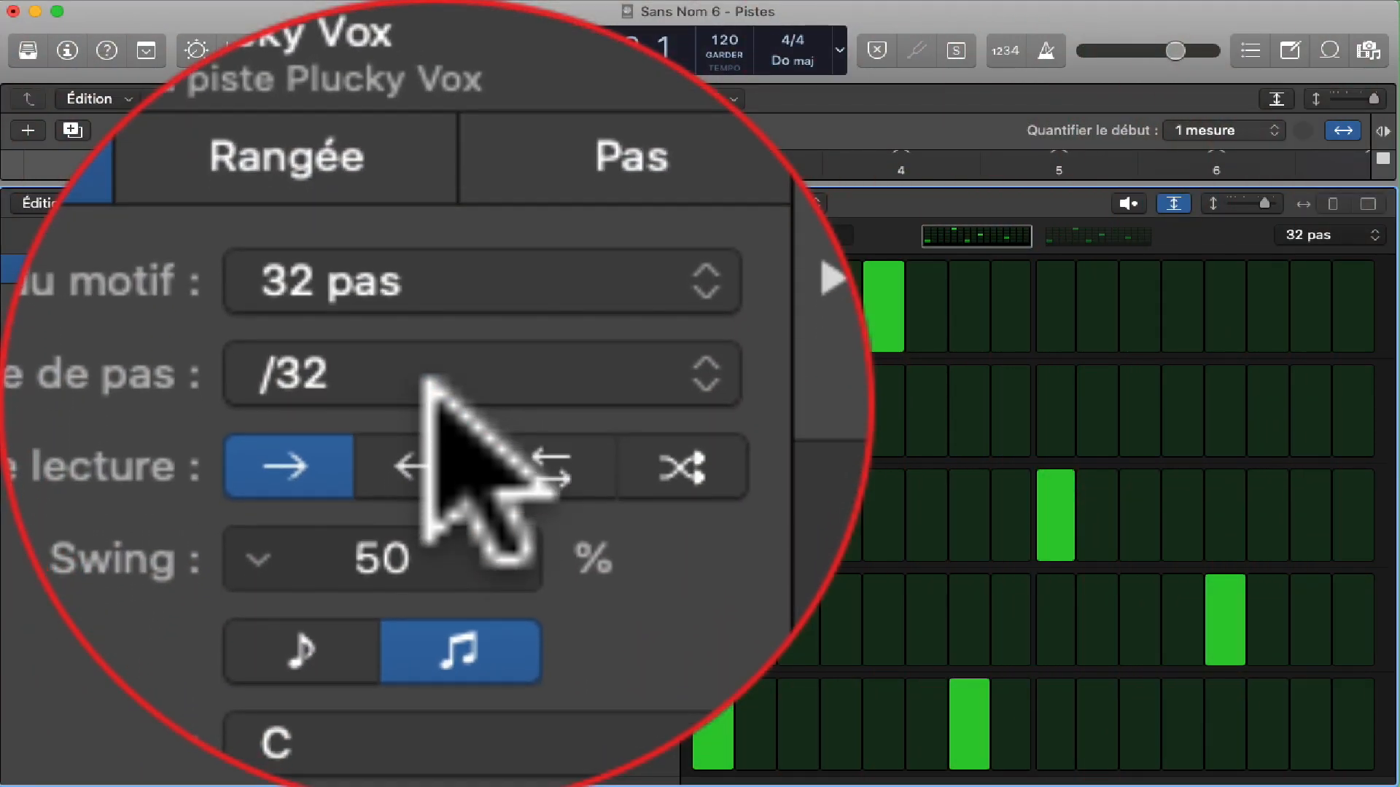
Restore the pattern's step rate to /16 and restart the pattern preview
left_click(427, 380)
left_click(434, 393)
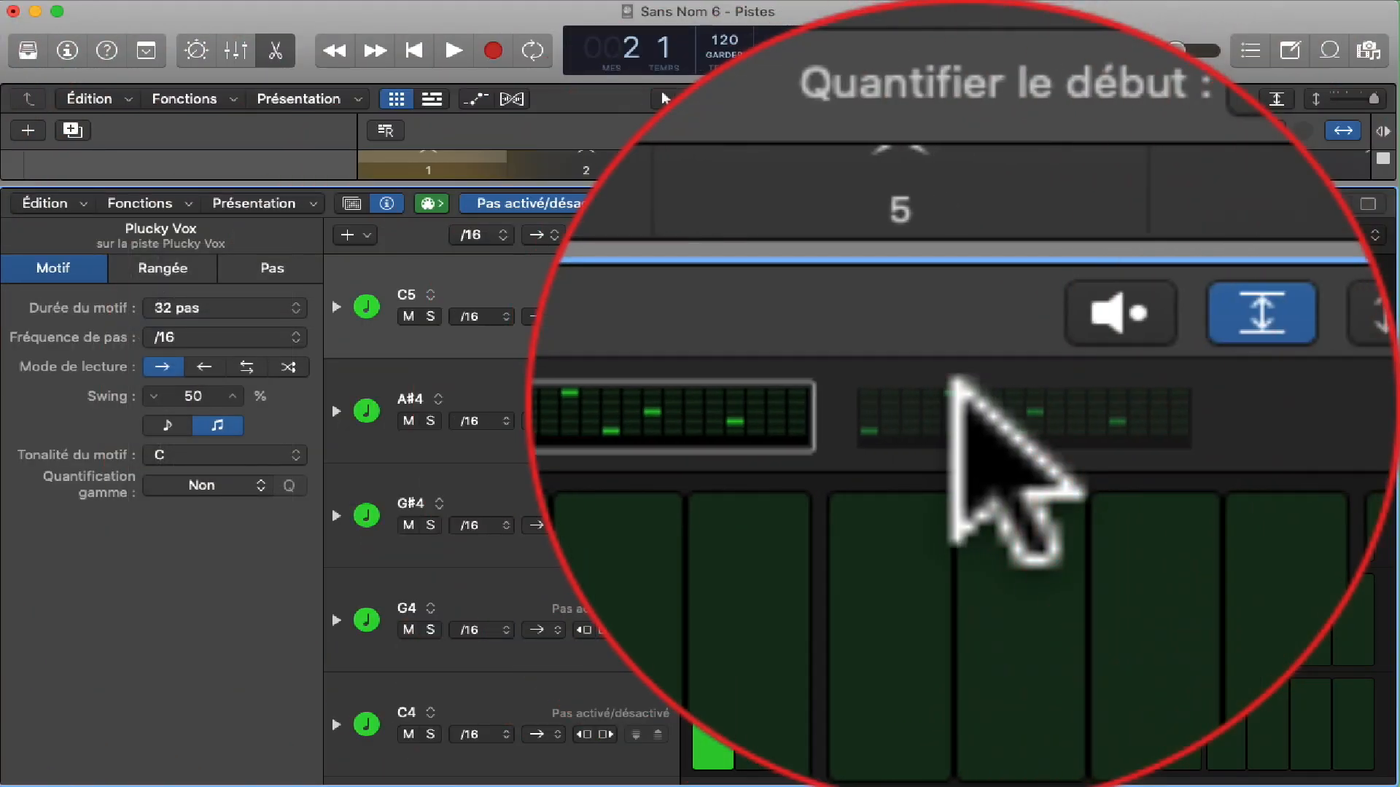
left_click(955, 386)
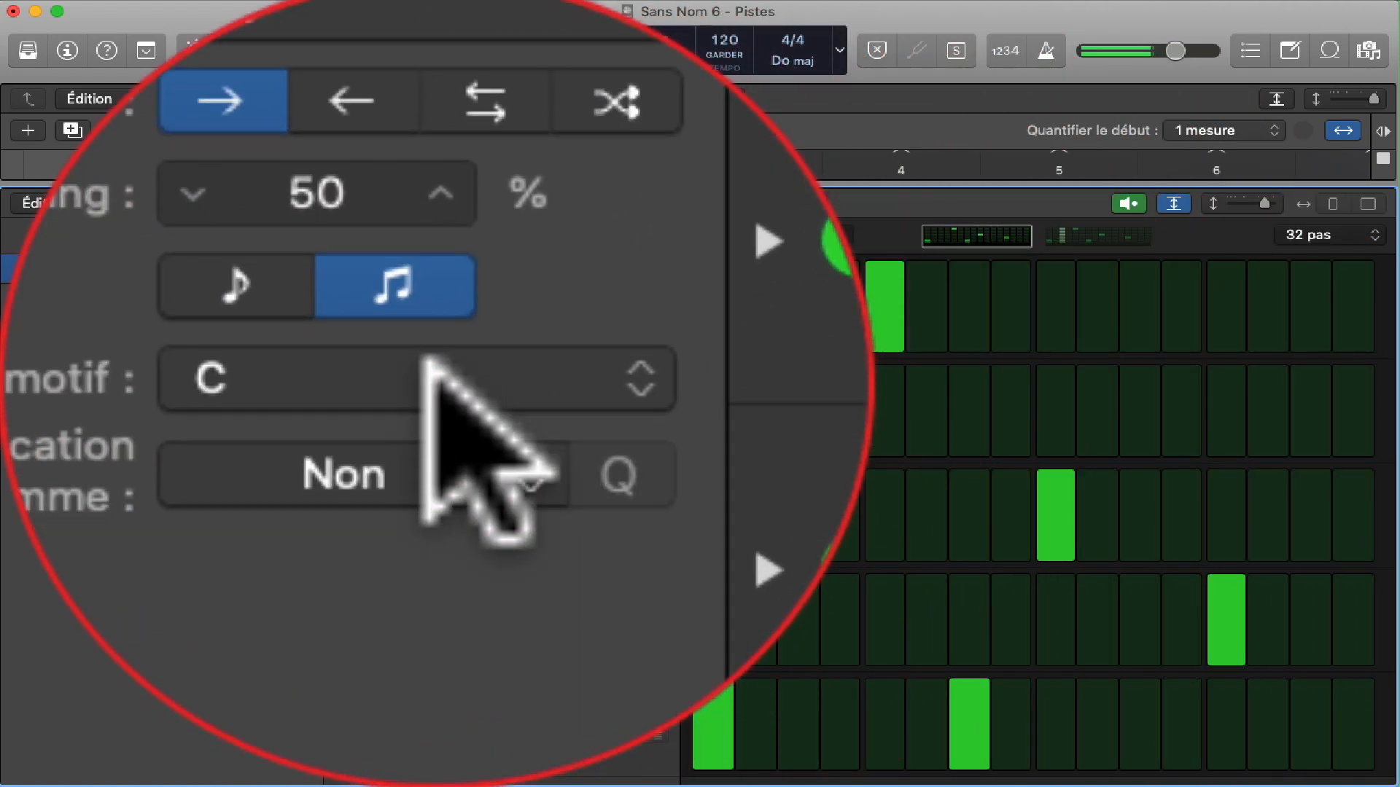
Transpose the pattern key to G and quantize its notes to the Klezmer scale
left_click(220, 454)
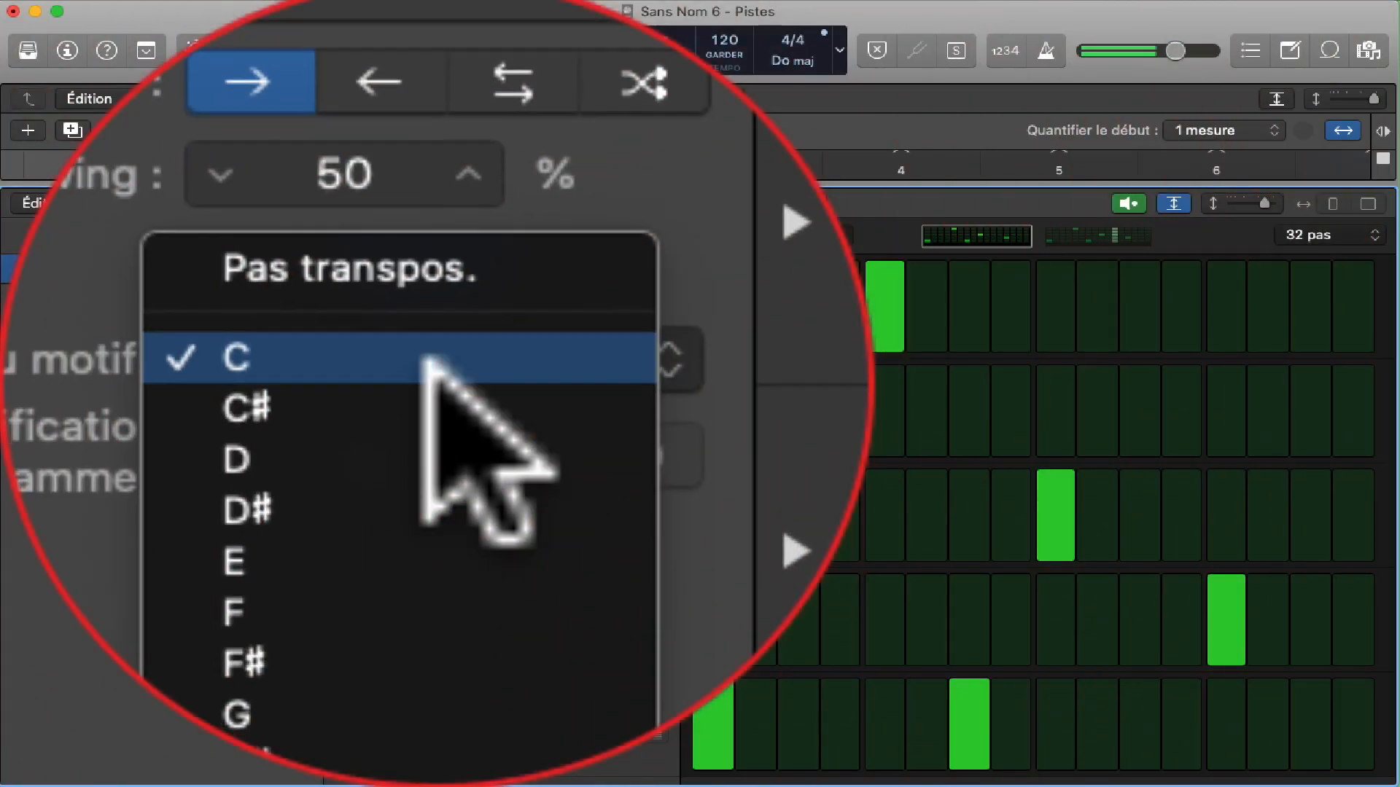
left_click(427, 718)
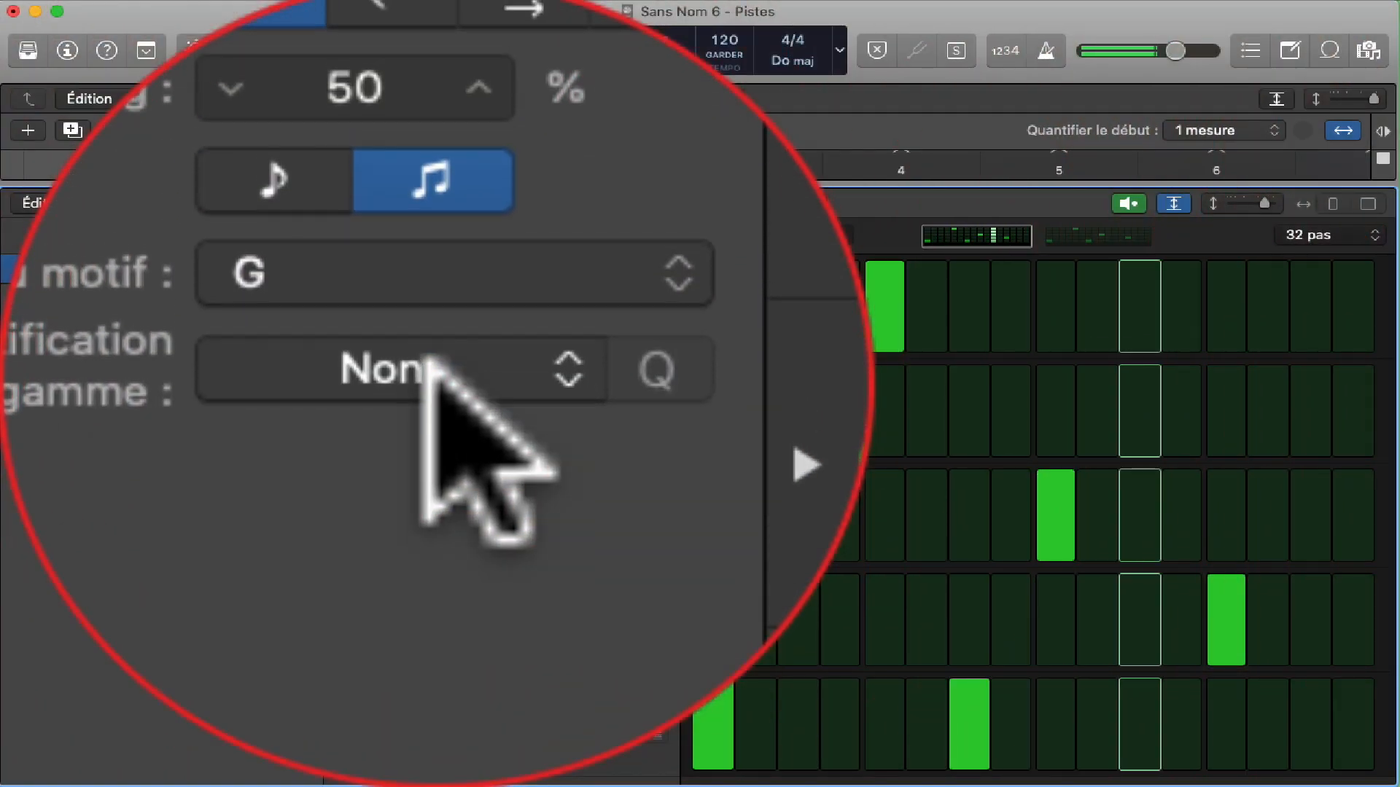
left_click(432, 361)
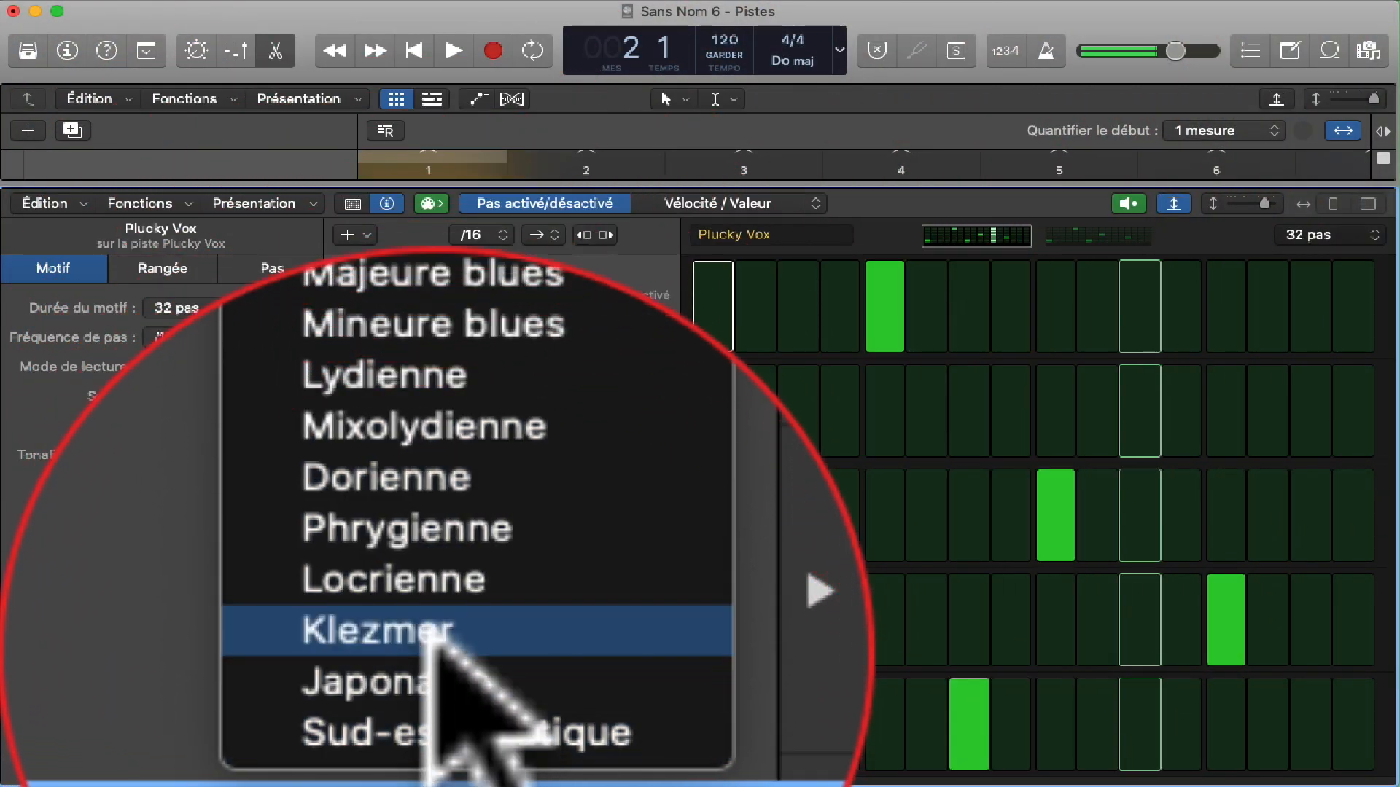
left_click(437, 629)
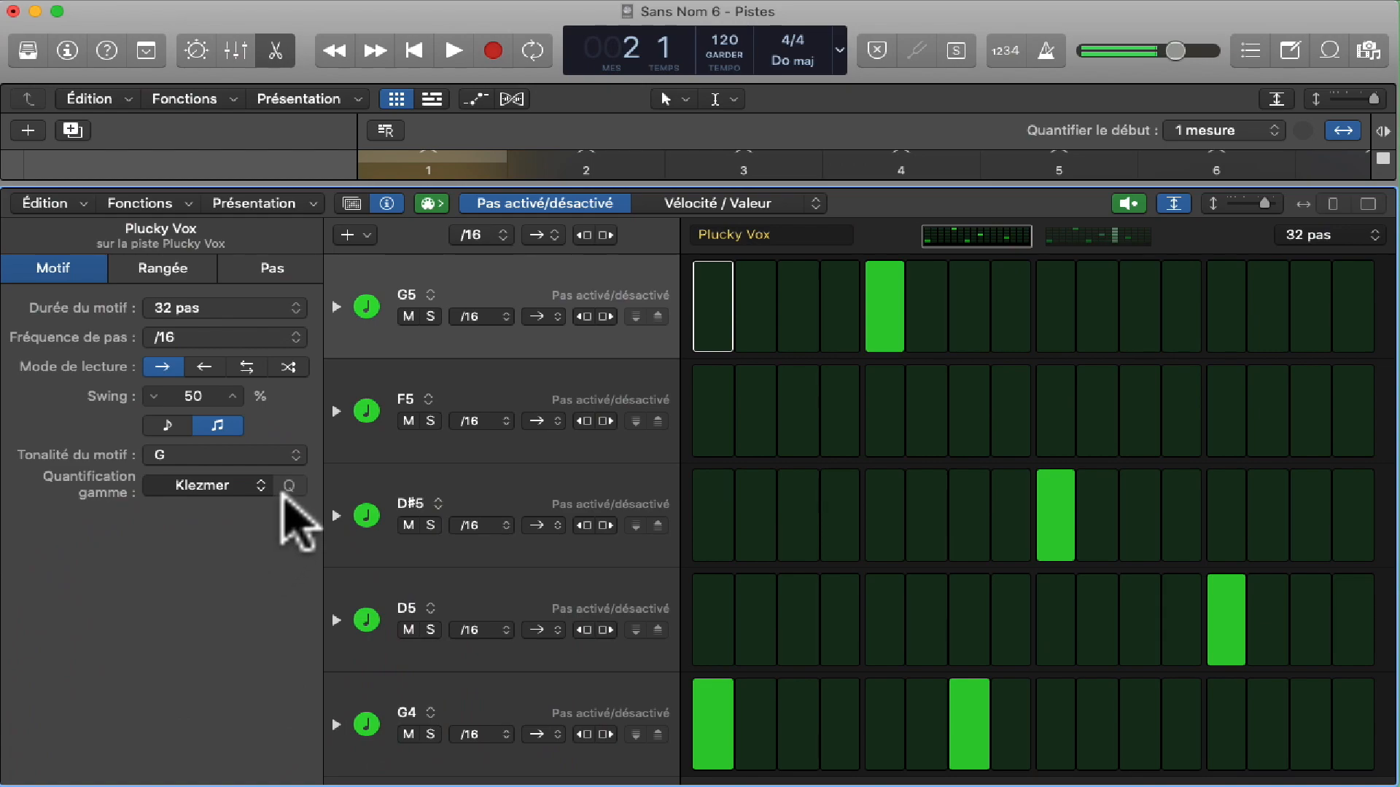
Play and preview the transposed pattern, stop the preview, and set the pattern key to A
key("space")
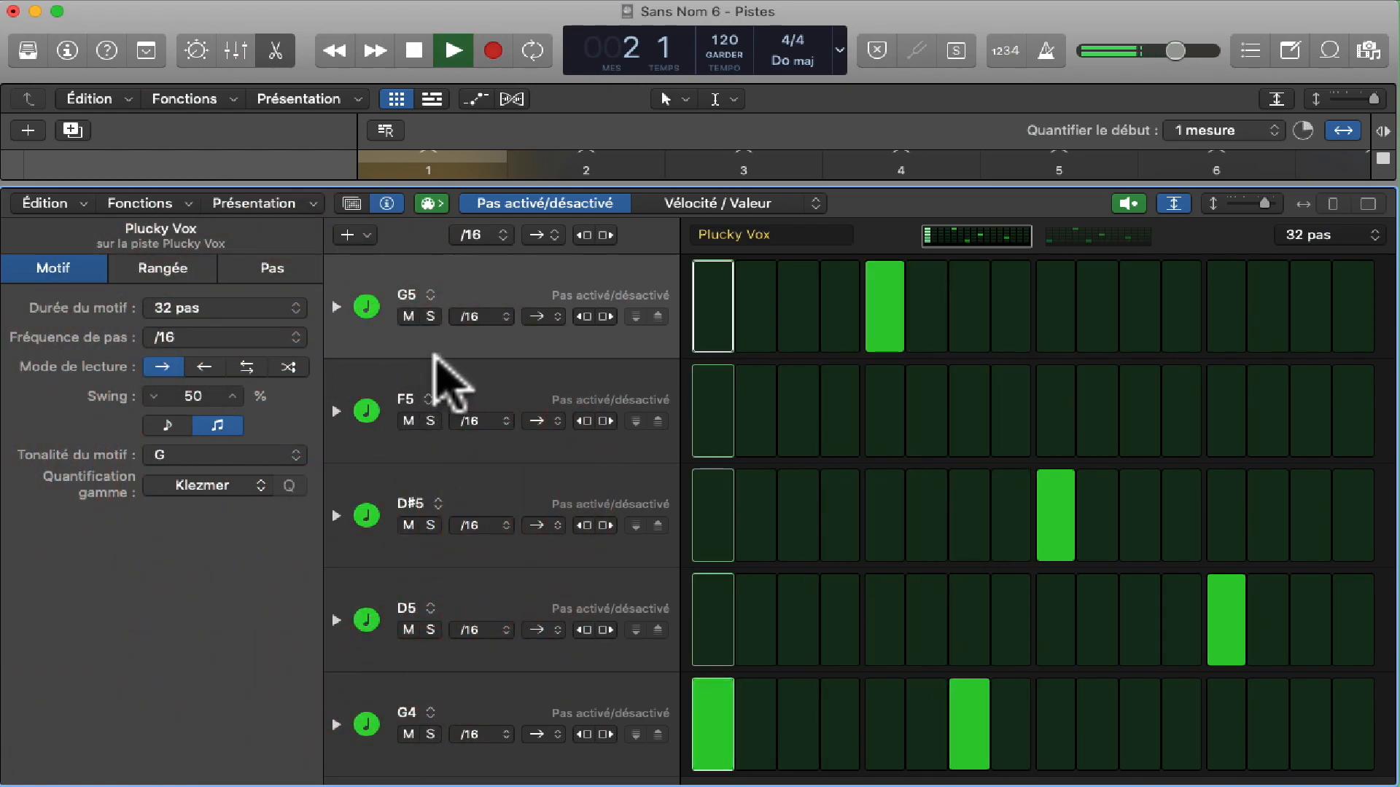
left_click(1123, 206)
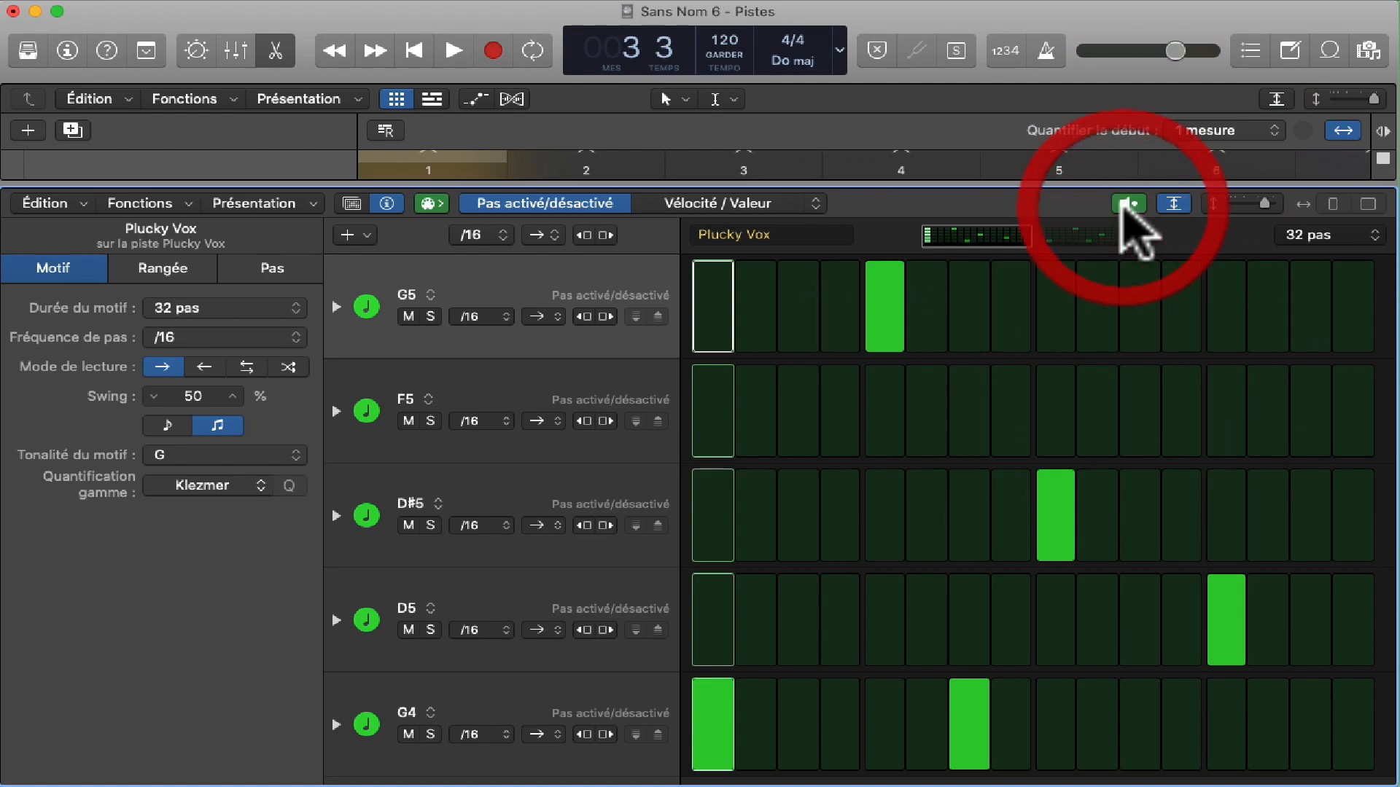
left_click(1127, 206)
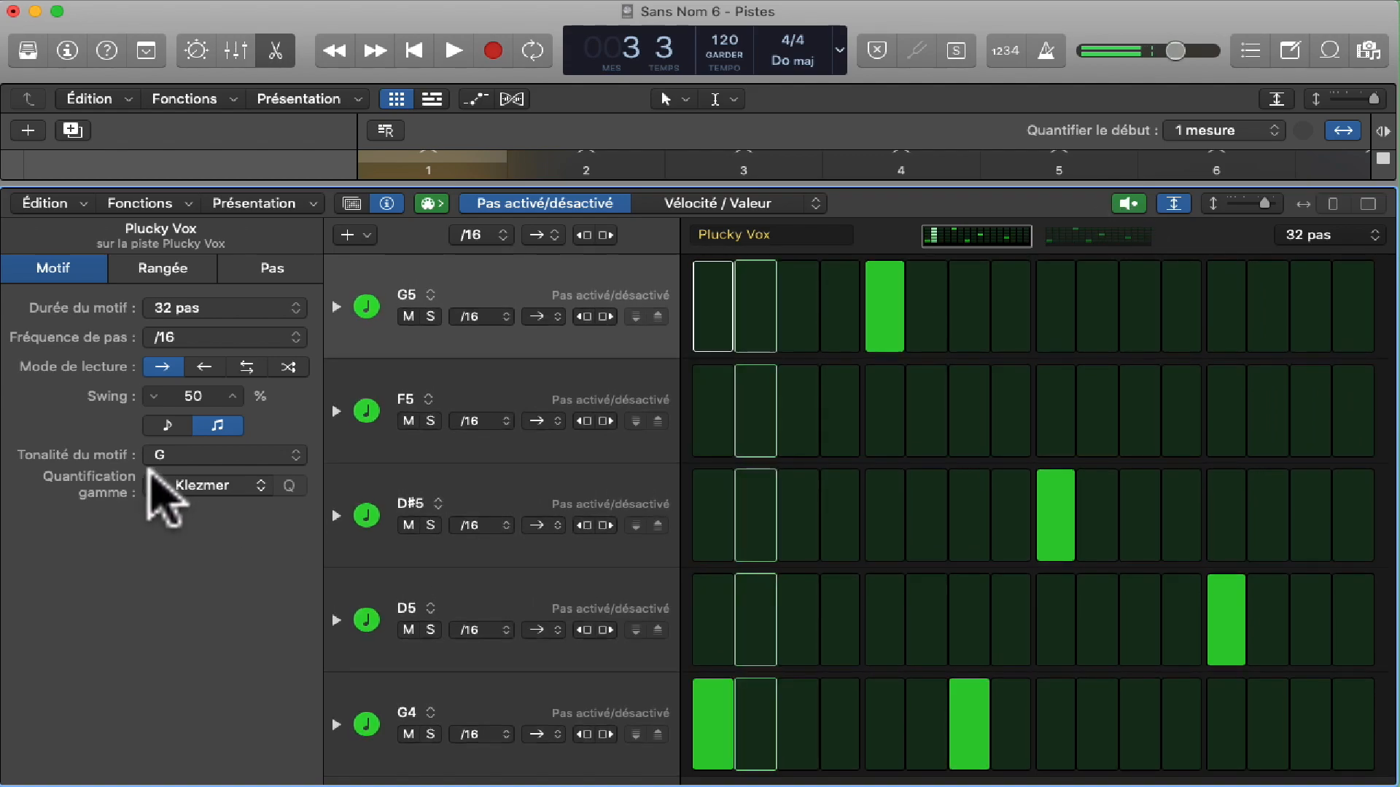
left_click(1127, 206)
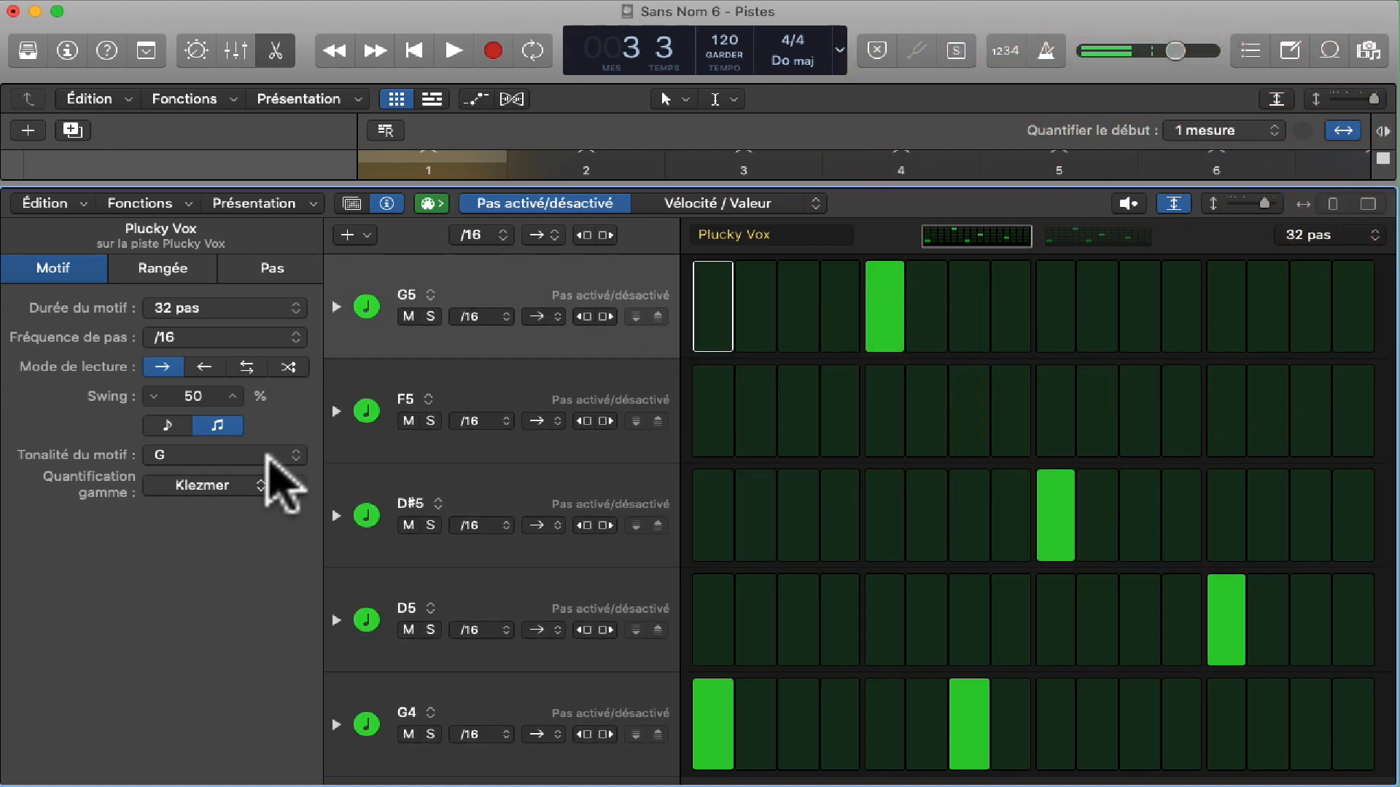
left_click(274, 456)
left_click(219, 487)
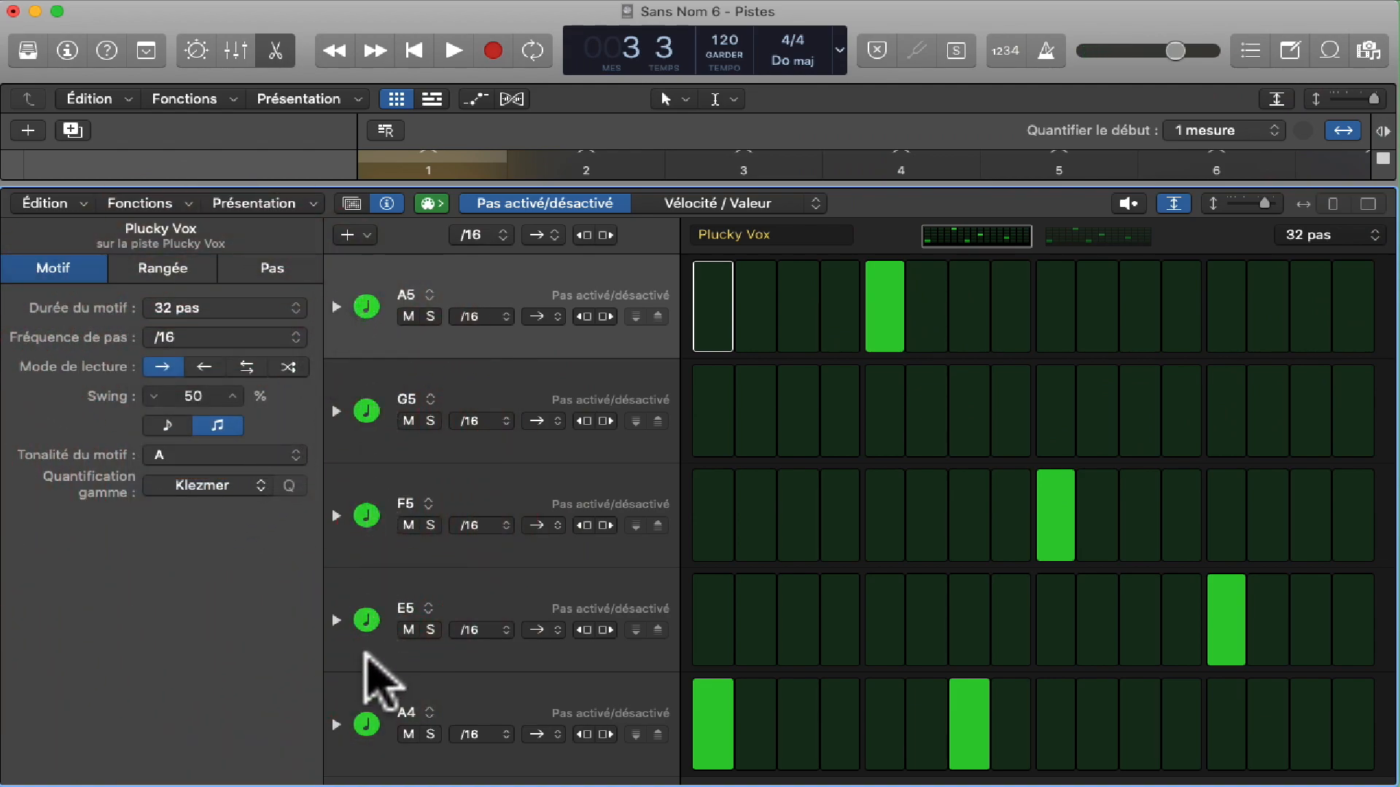
Expand the F5 row's subrows, audition the G5 and A5 row notes, and collapse the F5 row
left_click(335, 515)
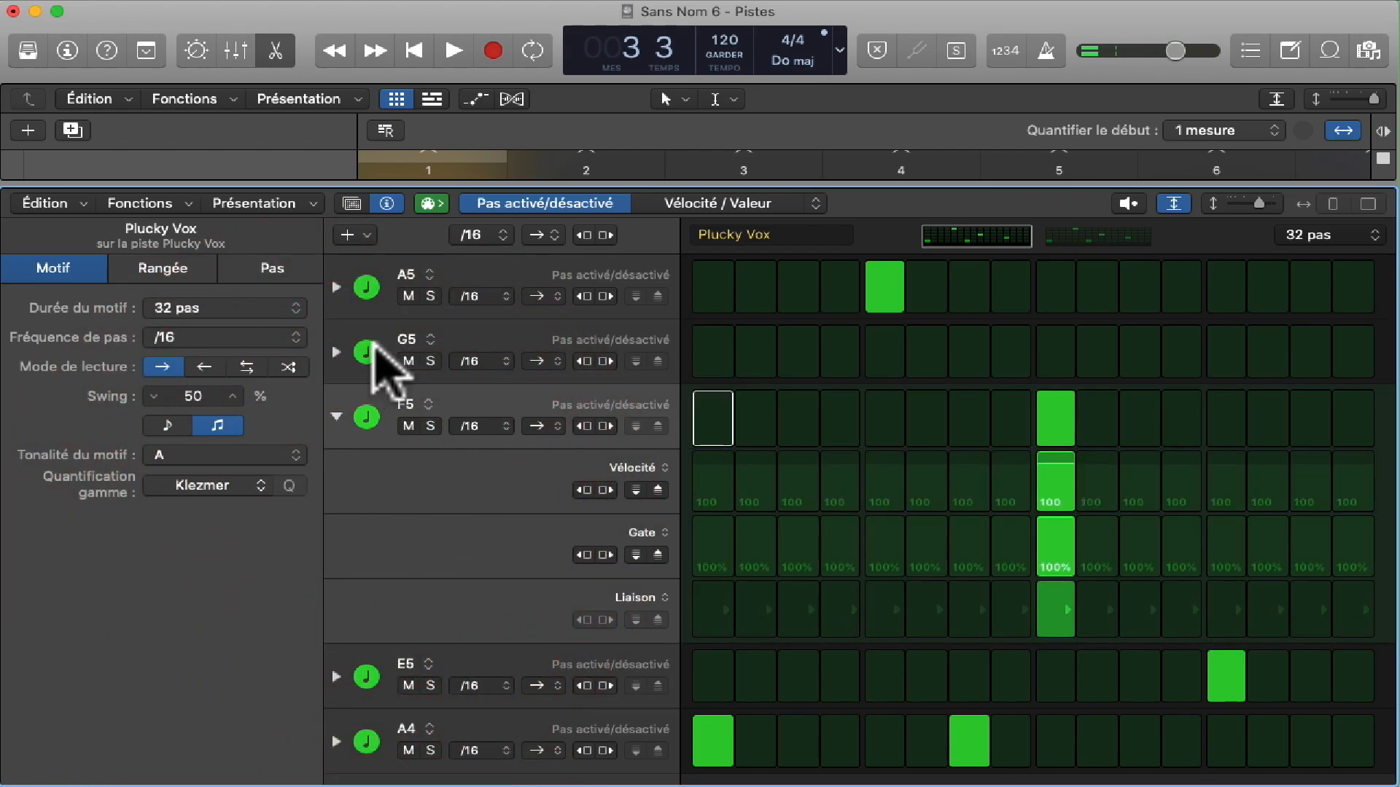
left_click(368, 351)
left_click(368, 285)
left_click(336, 418)
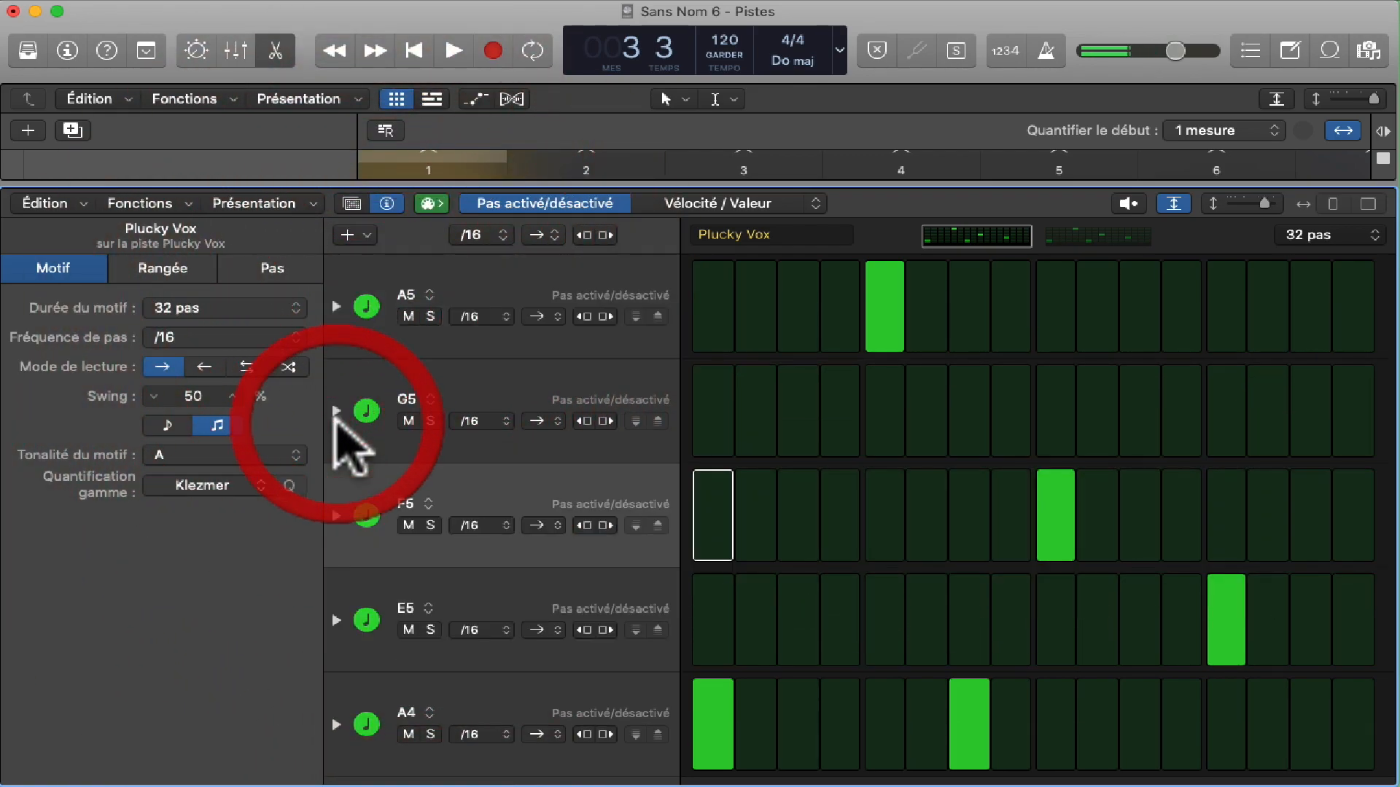
Activate the second and third steps of the G5 row and expand its subrows
left_click_drag(761, 422, 797, 423)
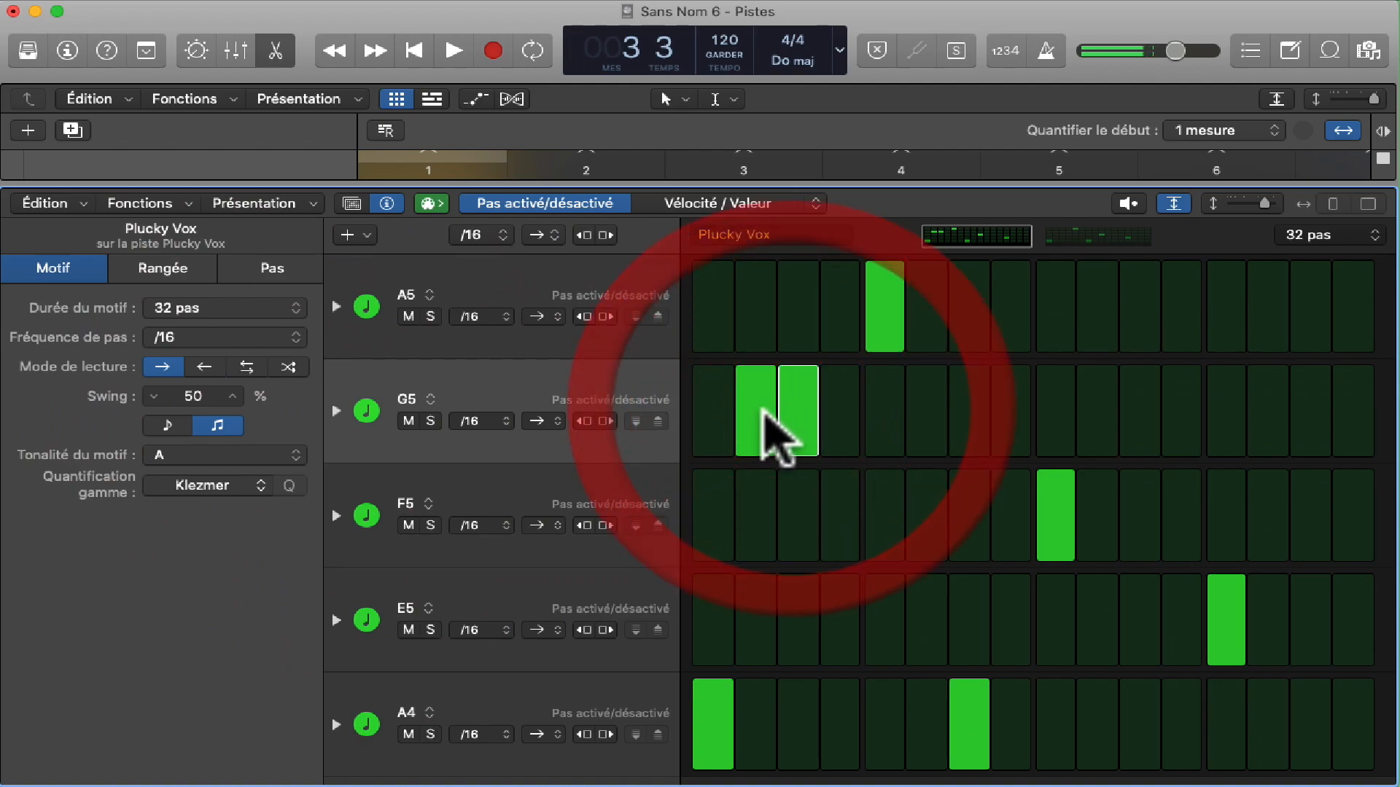
left_click(337, 411)
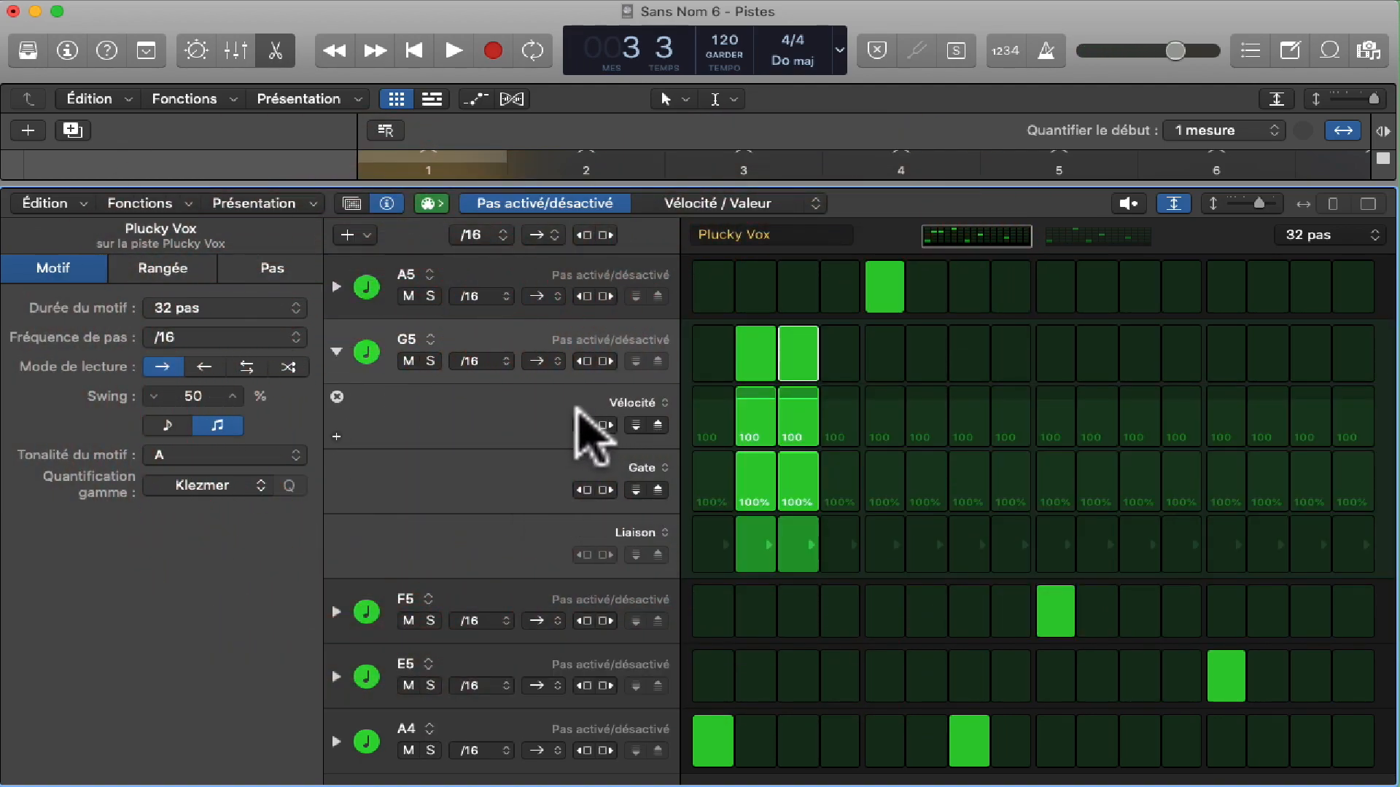
Switch the G5 row's velocity subrow to note repeat, with 3 repeats on step 2 and 2 on step 3, and preview the pattern
left_click(643, 405)
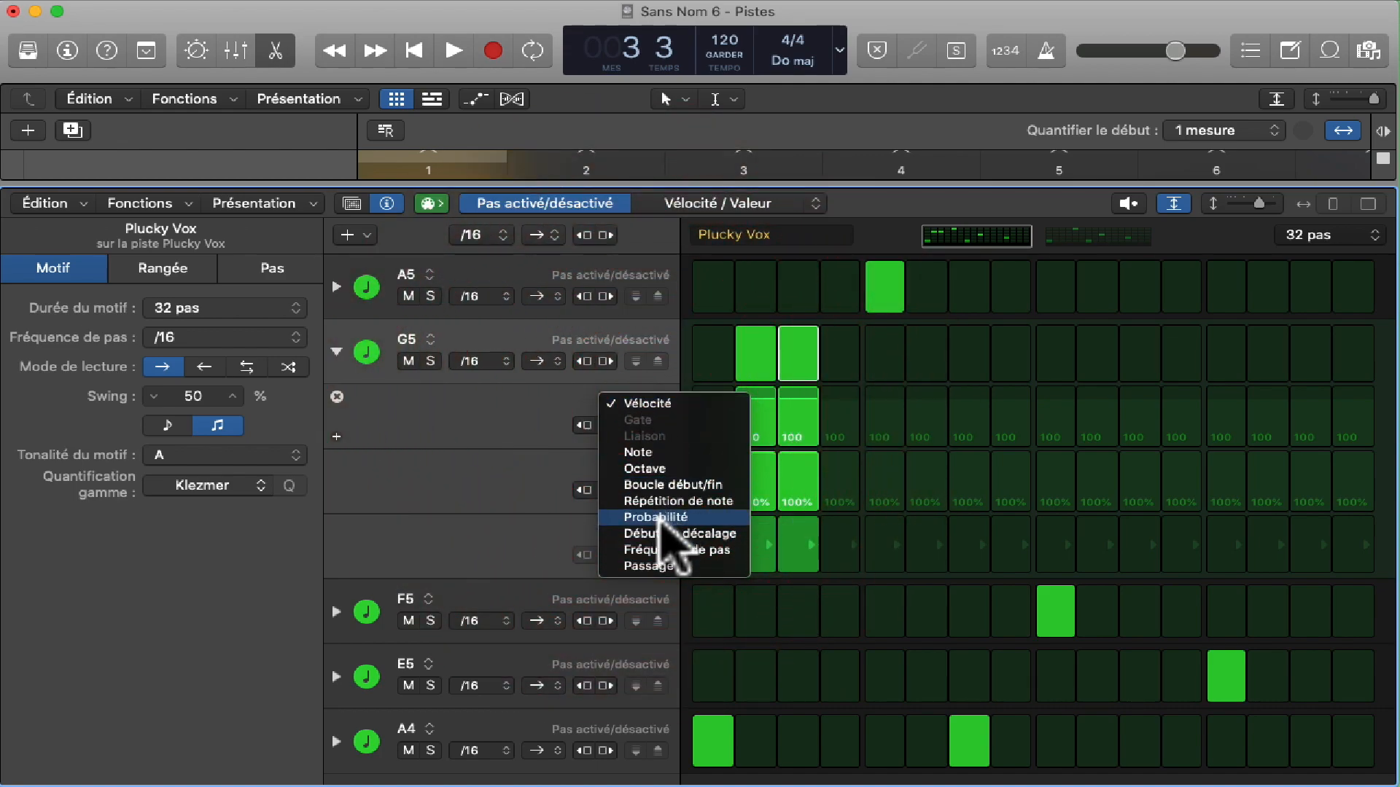
left_click(678, 501)
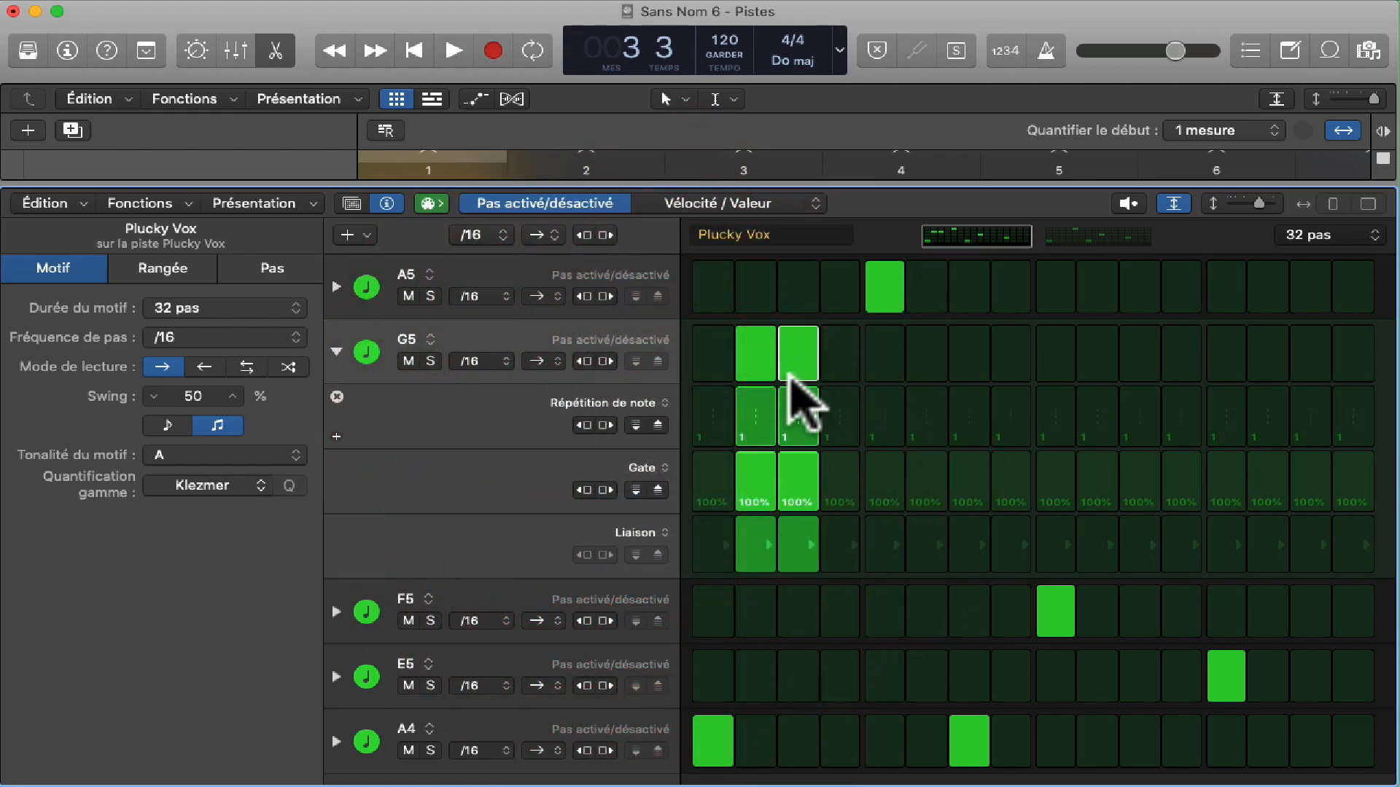
mouse_move(788, 422)
left_mouse_down()
mouse_move(818, 438)
mouse_move(754, 441)
mouse_move(770, 427)
mouse_move(786, 436)
left_mouse_up()
left_click(1128, 205)
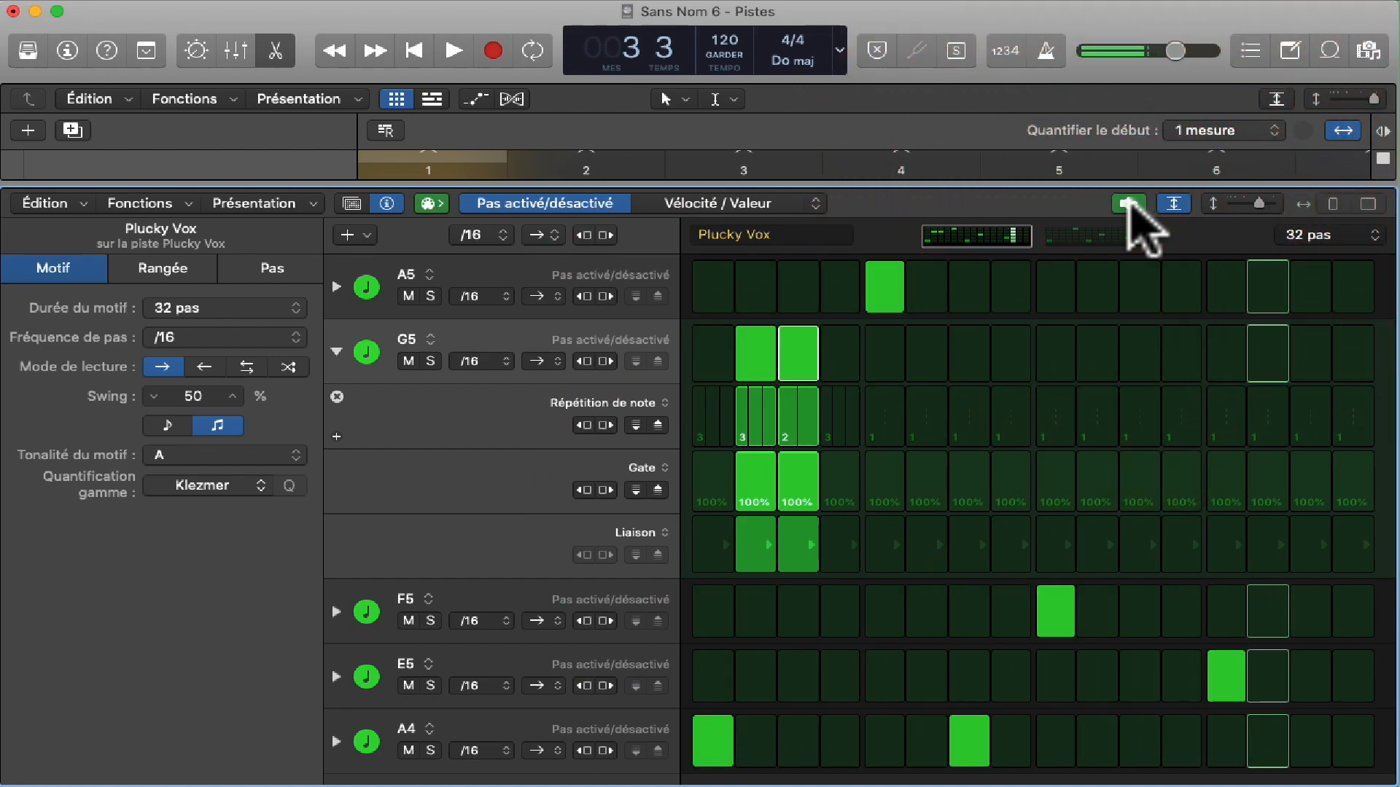
Set note repeat to 2 on G5 step 2, leave only step 4 of that row active, and collapse its subrows
left_click(796, 350)
left_click(835, 354)
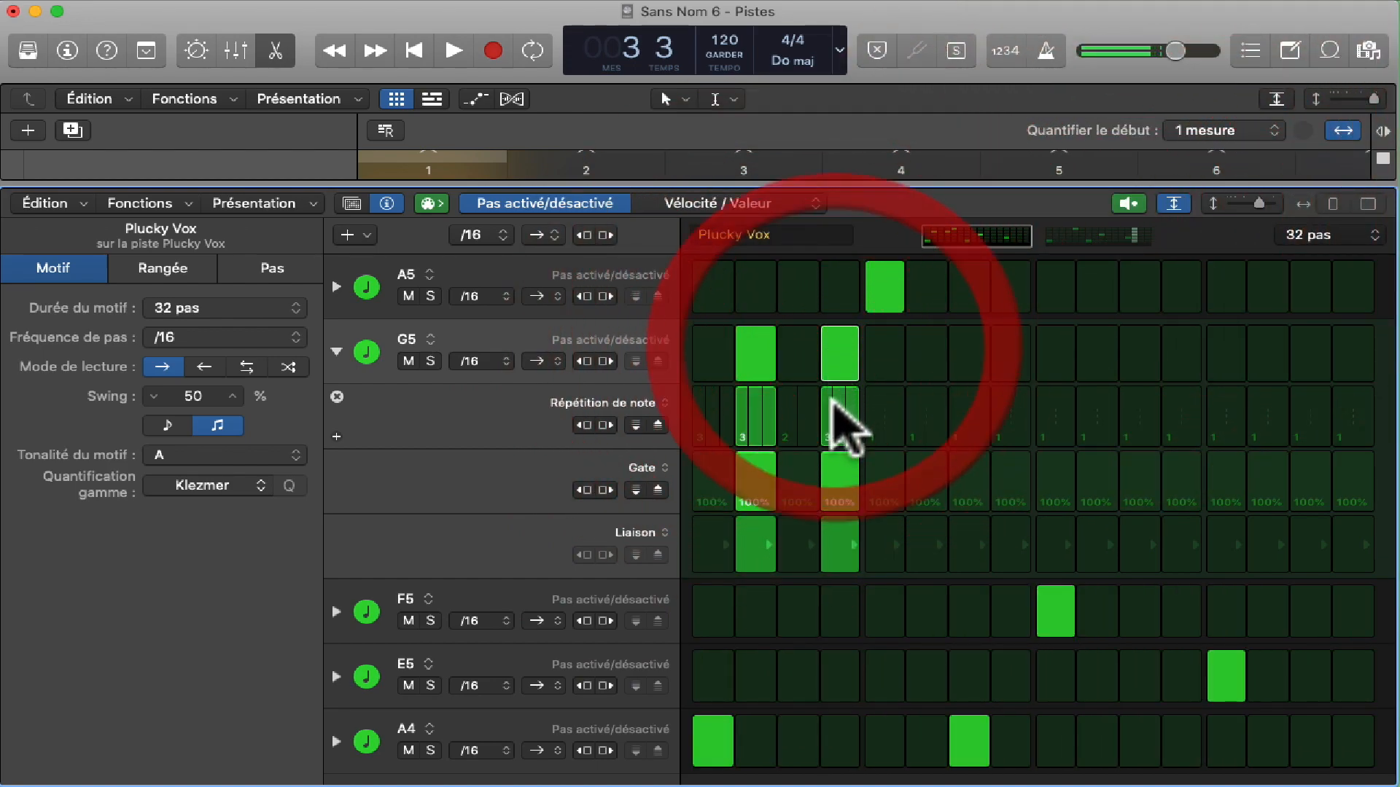
left_click_drag(754, 417, 754, 401)
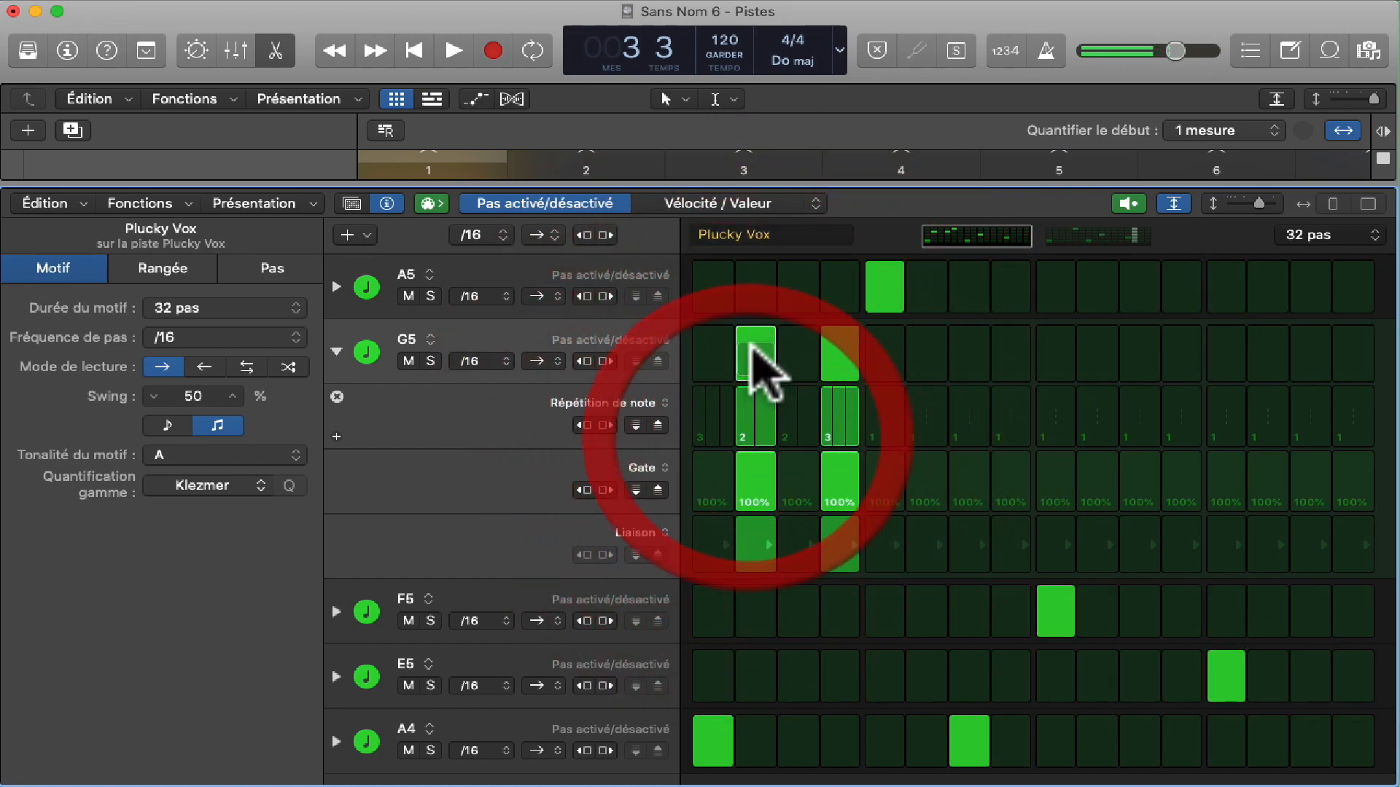
left_click(762, 355)
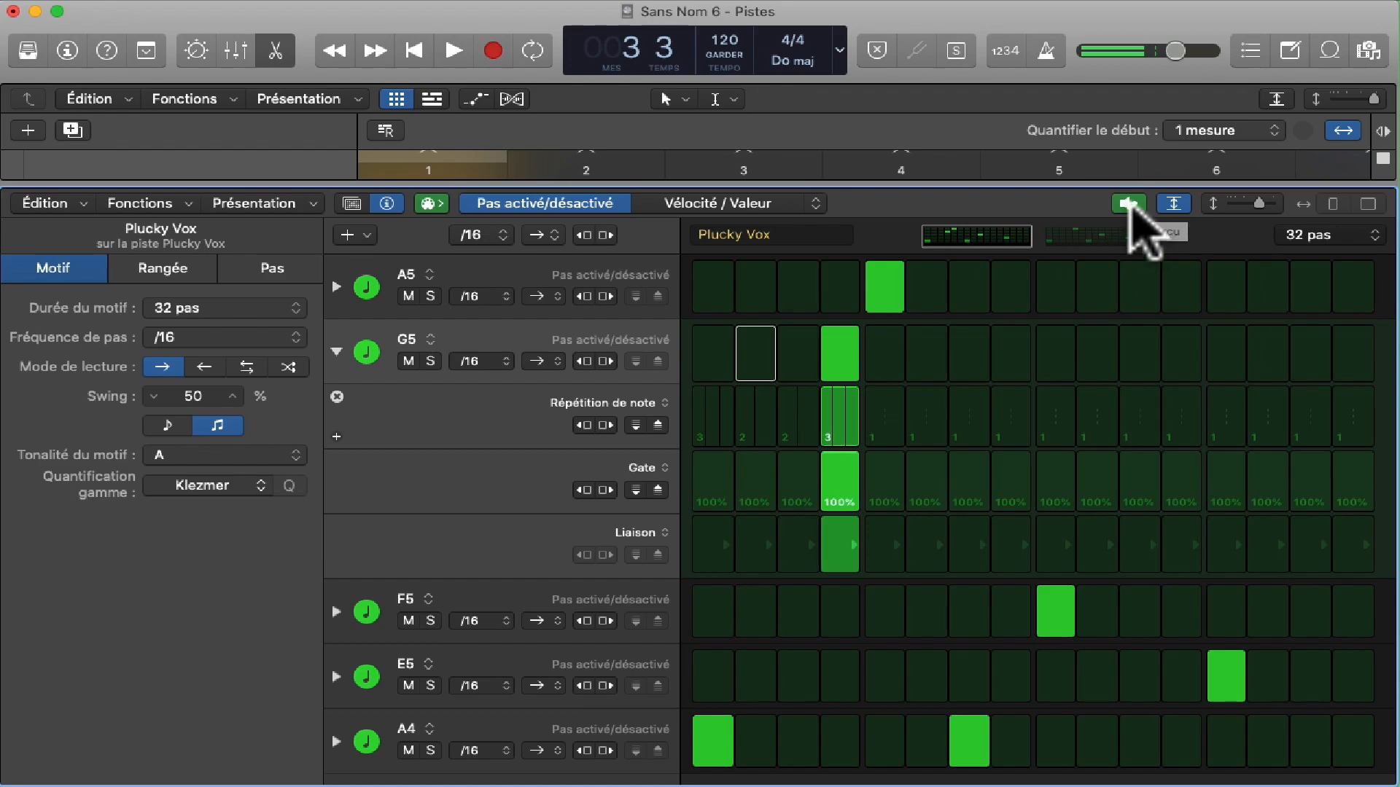
left_click(336, 352)
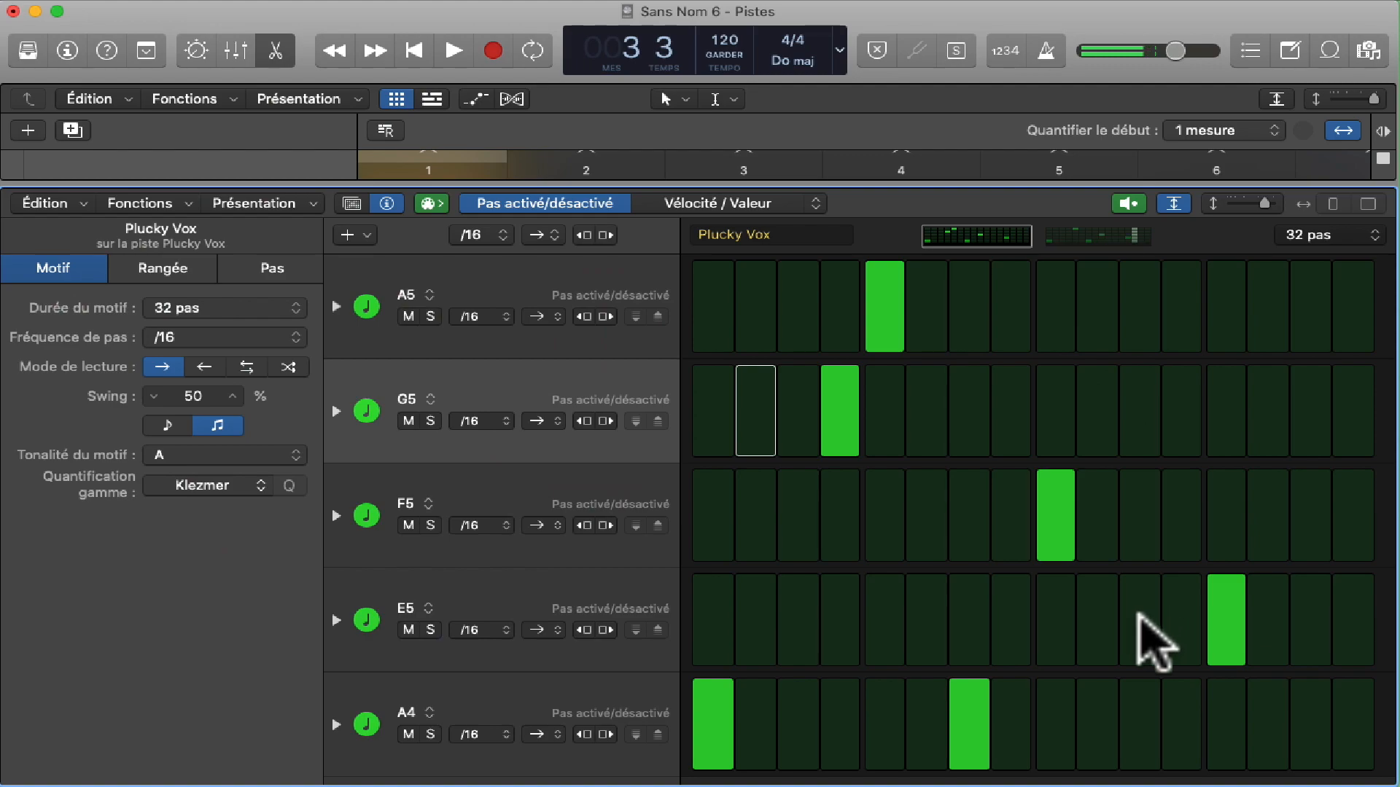
Activate step 14 of the A4 row and step 16 of the G5 row, trying step 11 of the E5 row in between
left_click(1139, 619)
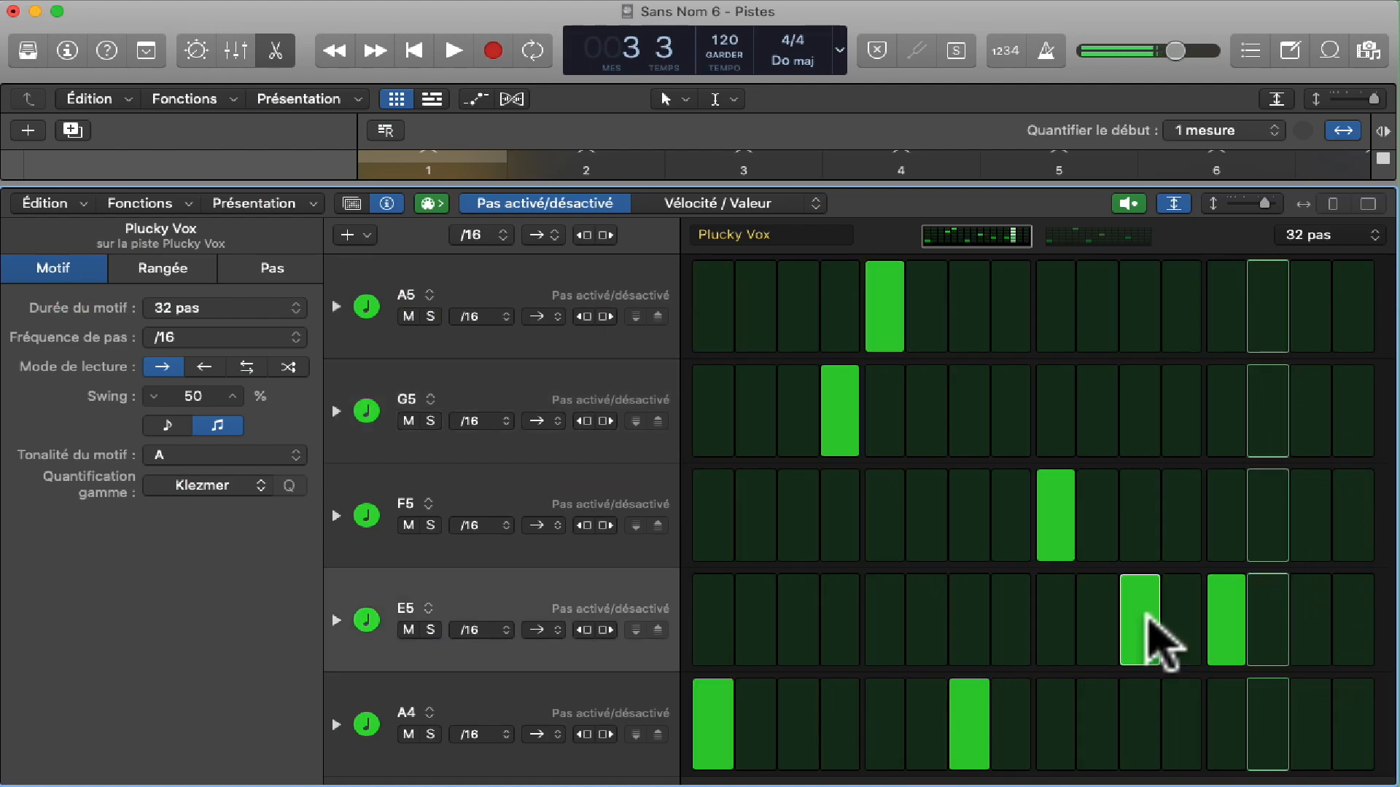
left_click(1269, 722)
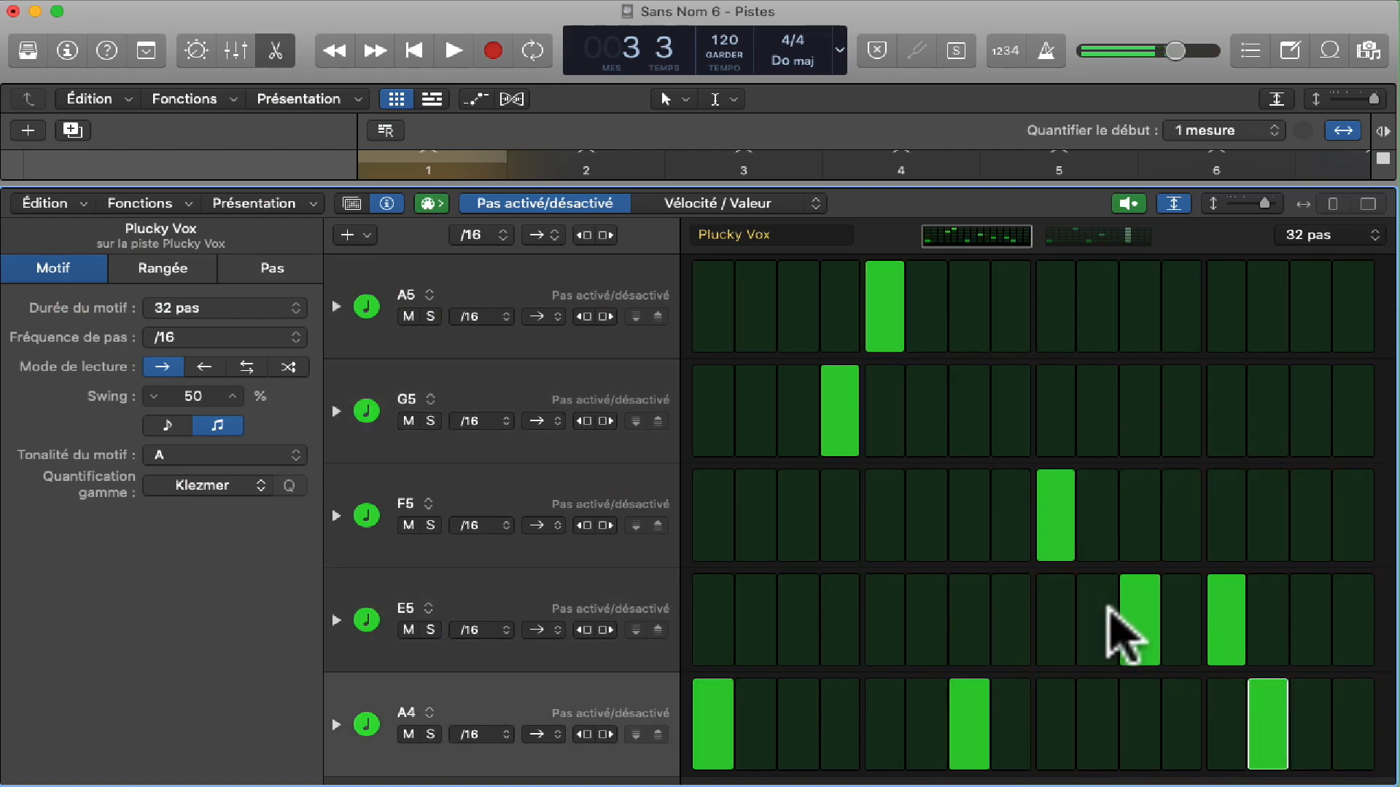
left_click(1140, 619)
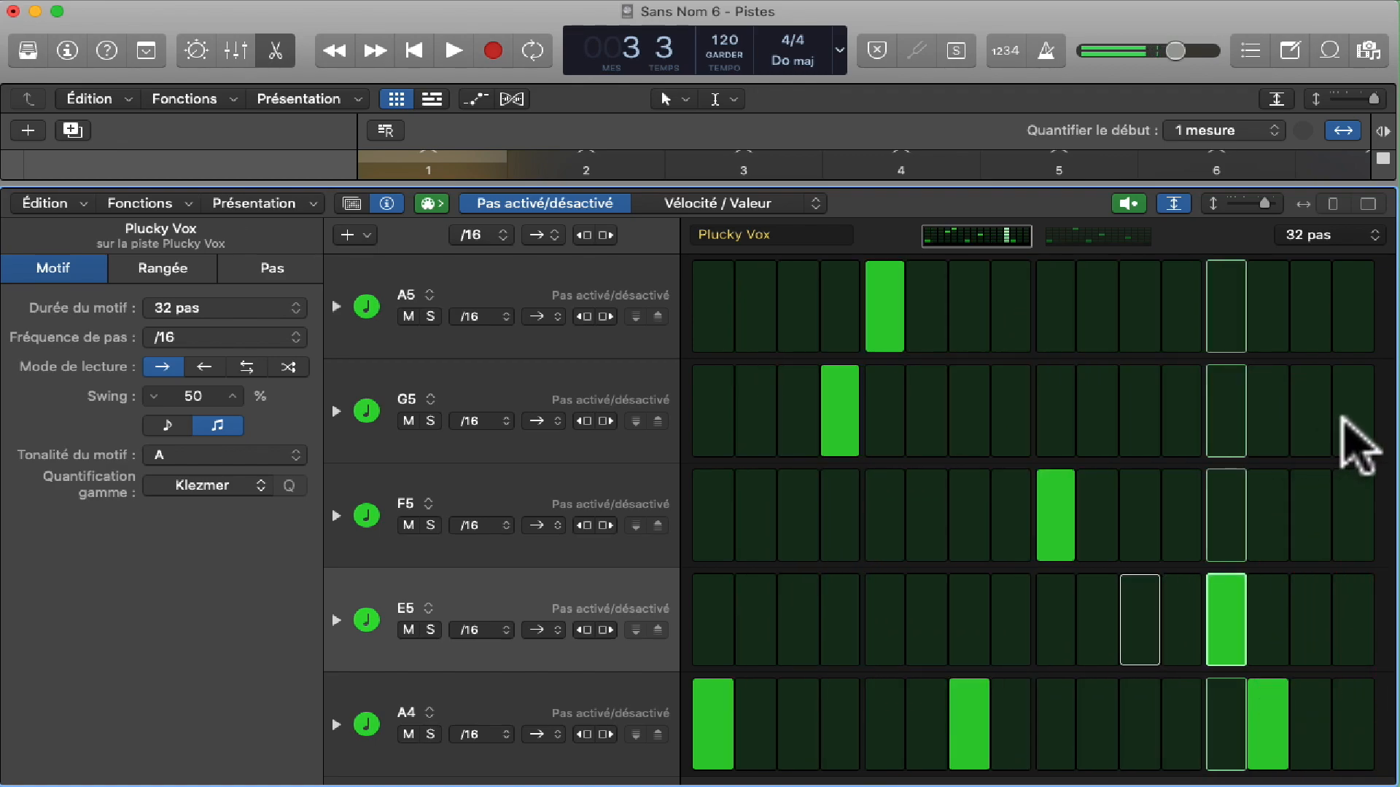
left_click(1347, 427)
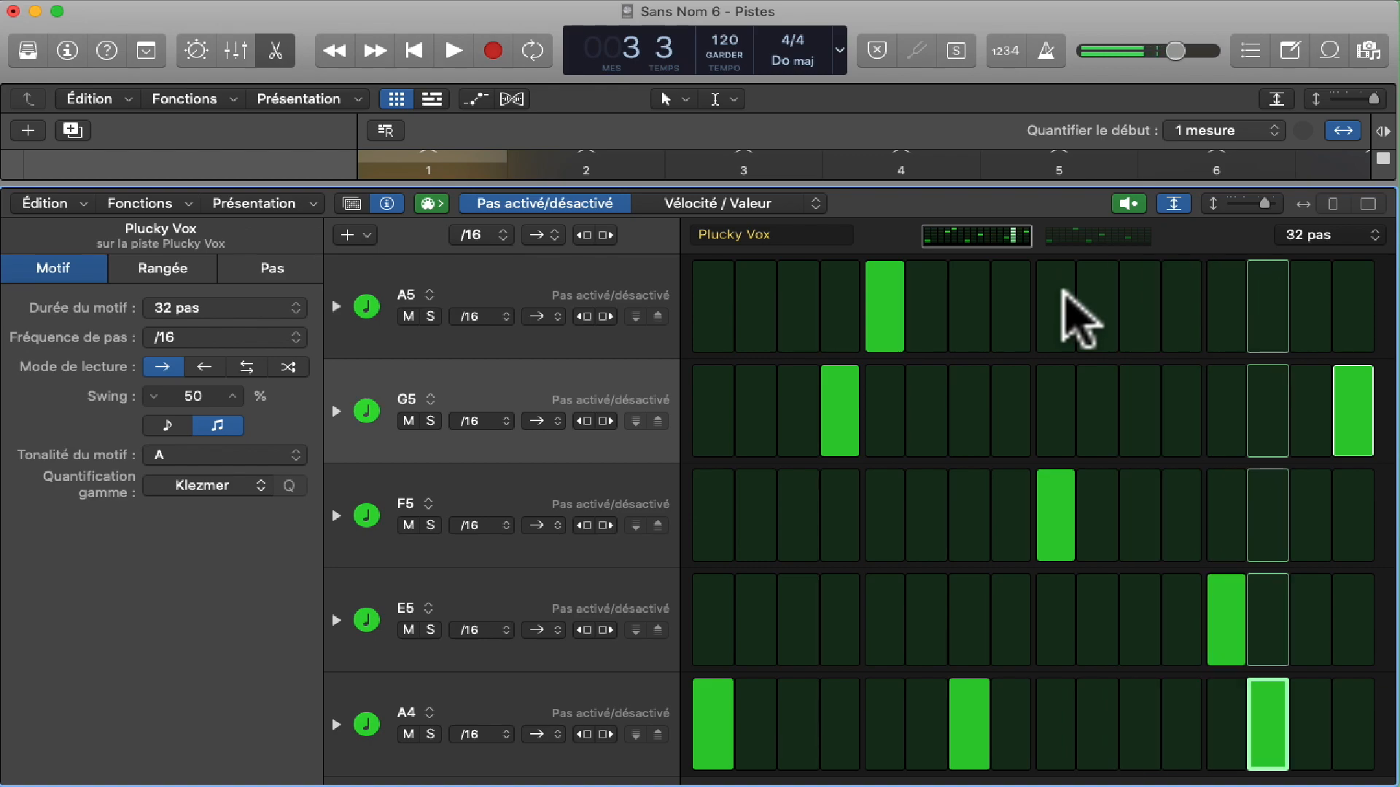
Shorten the pattern length to 16 steps and deactivate step 16 of the G5 row
left_click(1297, 234)
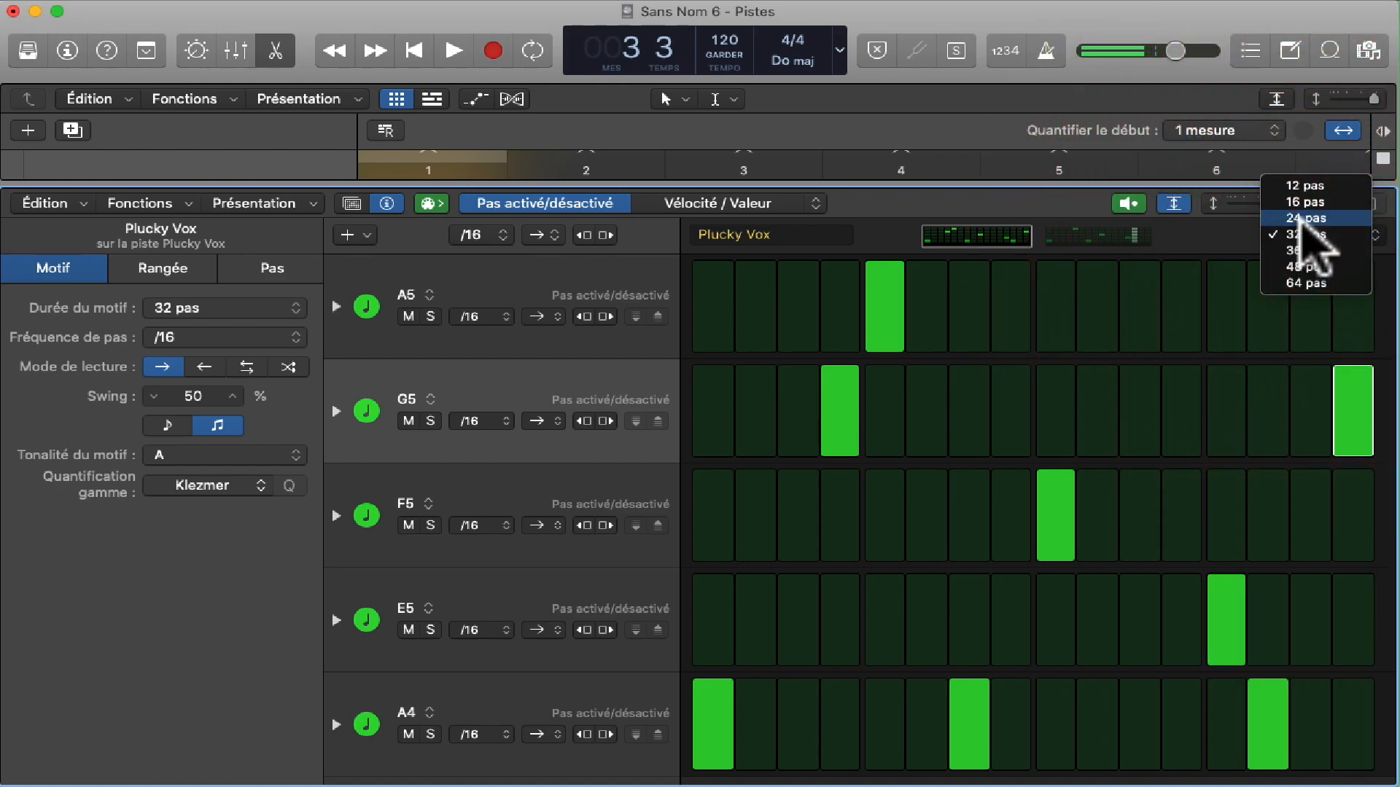
left_click(1303, 203)
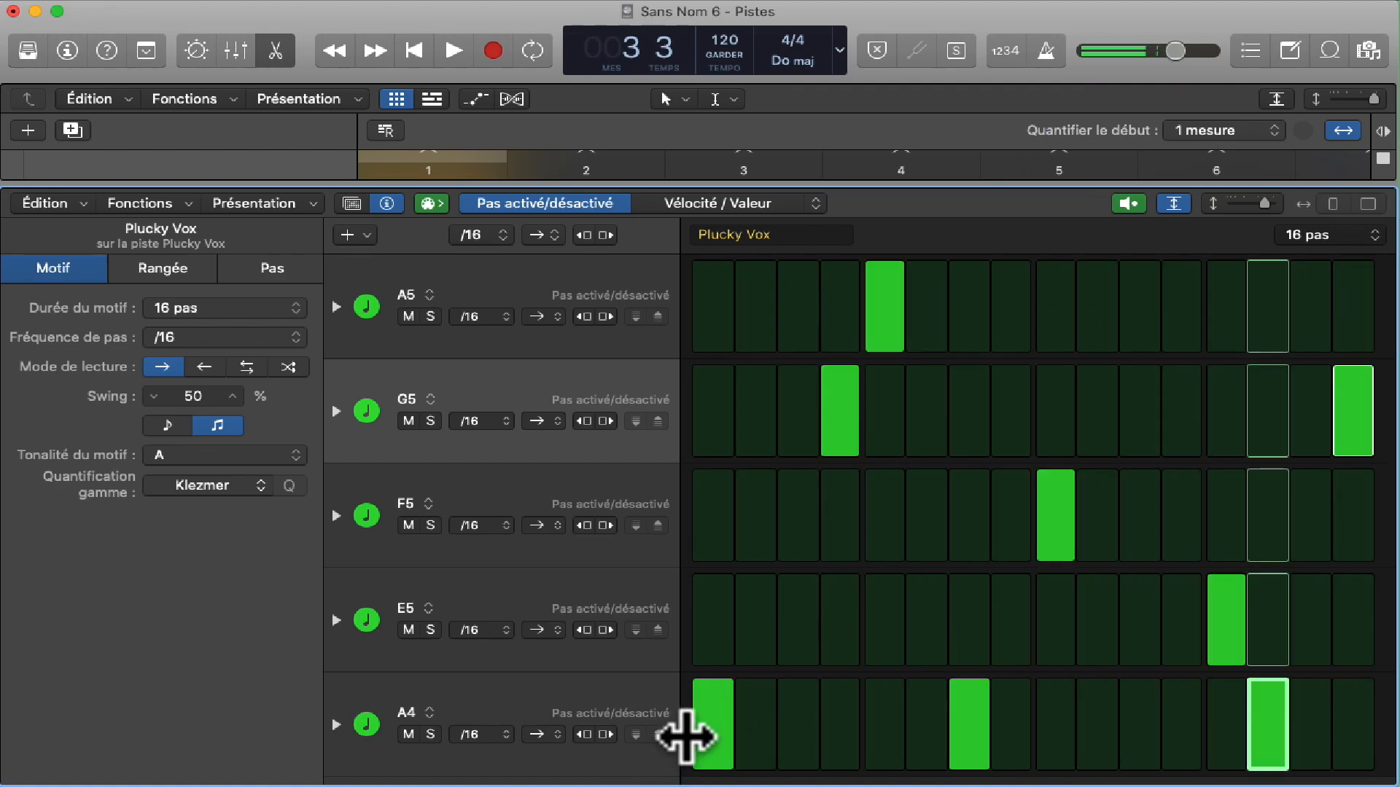
left_click(1342, 443)
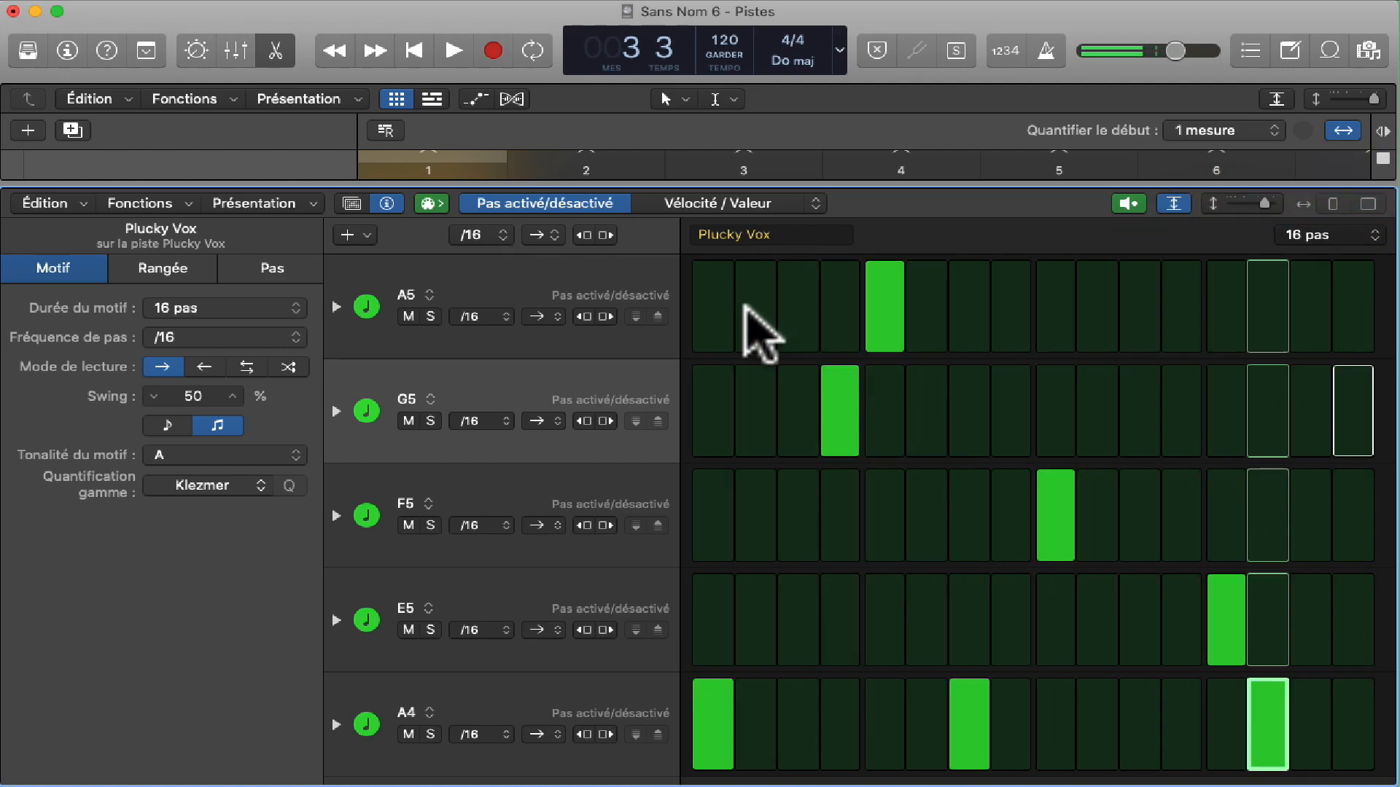
Start playback, toggle the pattern inspector, and load another melodic pattern from the pattern browser into the Plucky Vox cell
key("space")
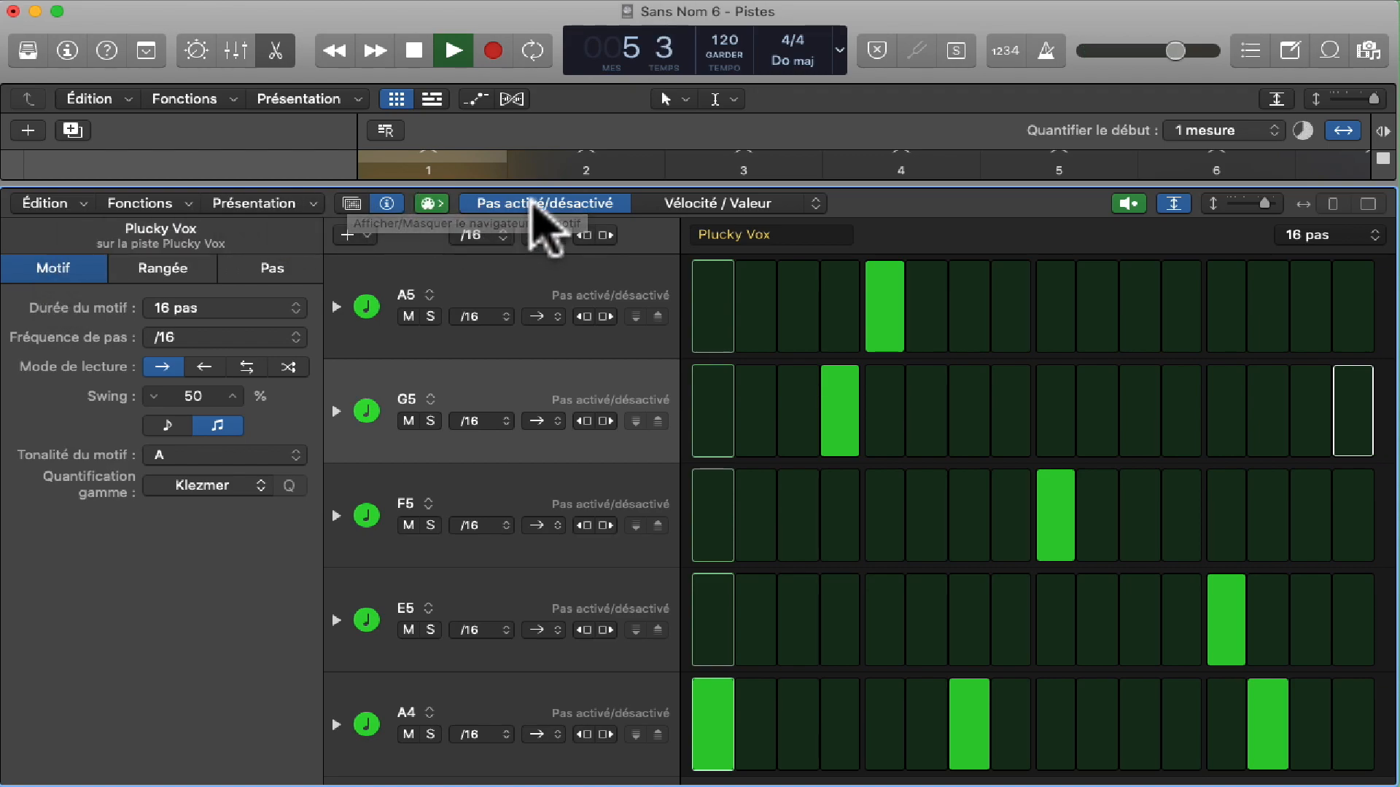
left_click(387, 203)
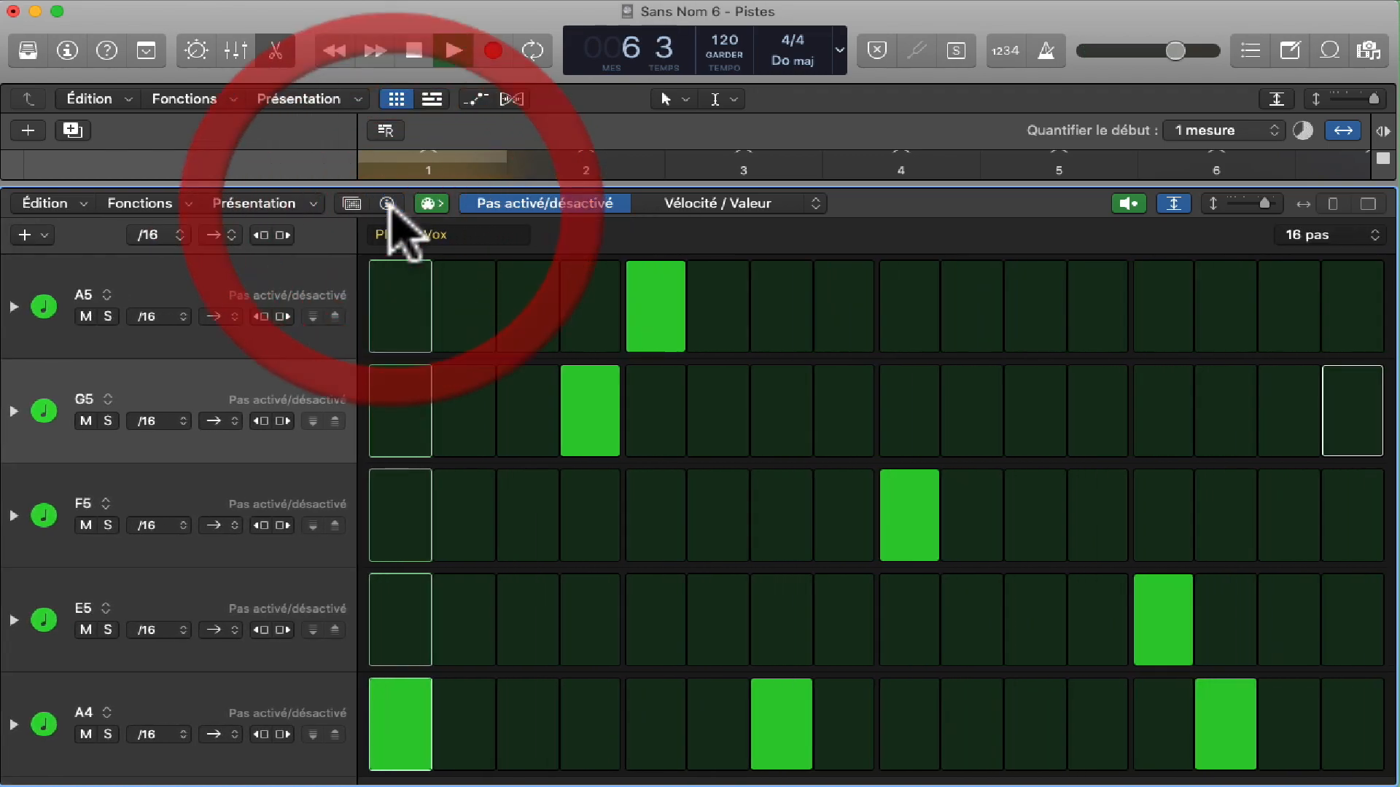
left_click(387, 203)
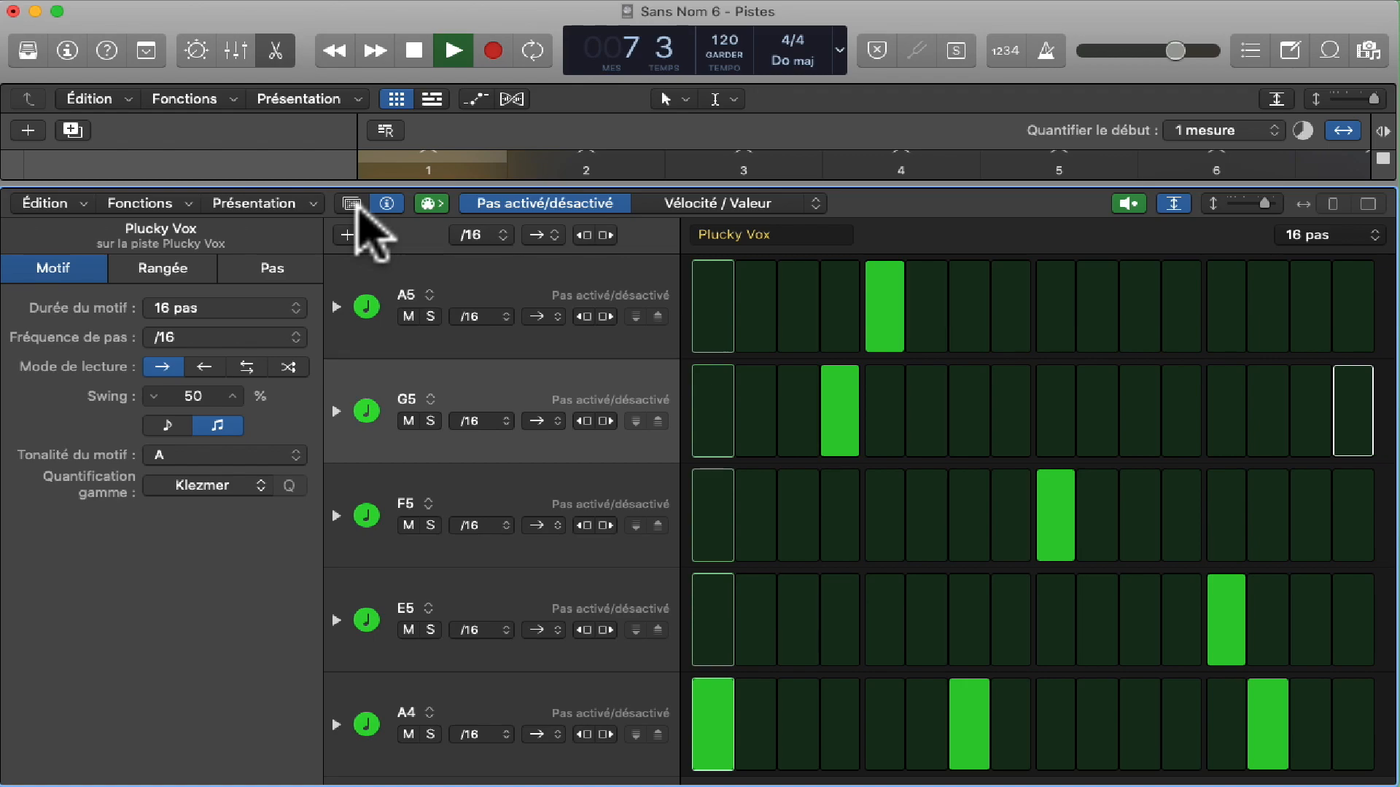
left_click(165, 281)
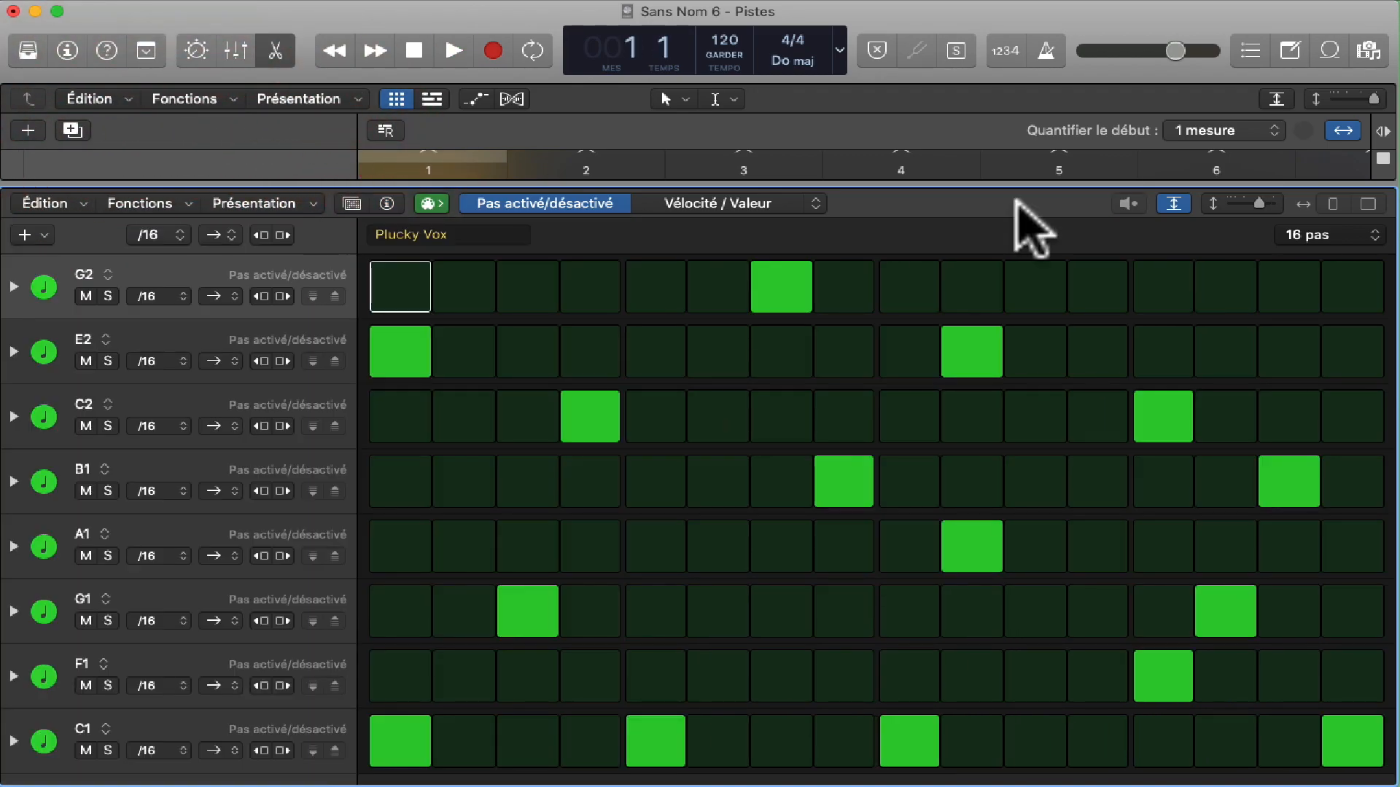
Close the pattern editor and launch scene 1 to play the 808 Flex and Plucky Vox cells together, ending with the empty scene 2
left_click(271, 50)
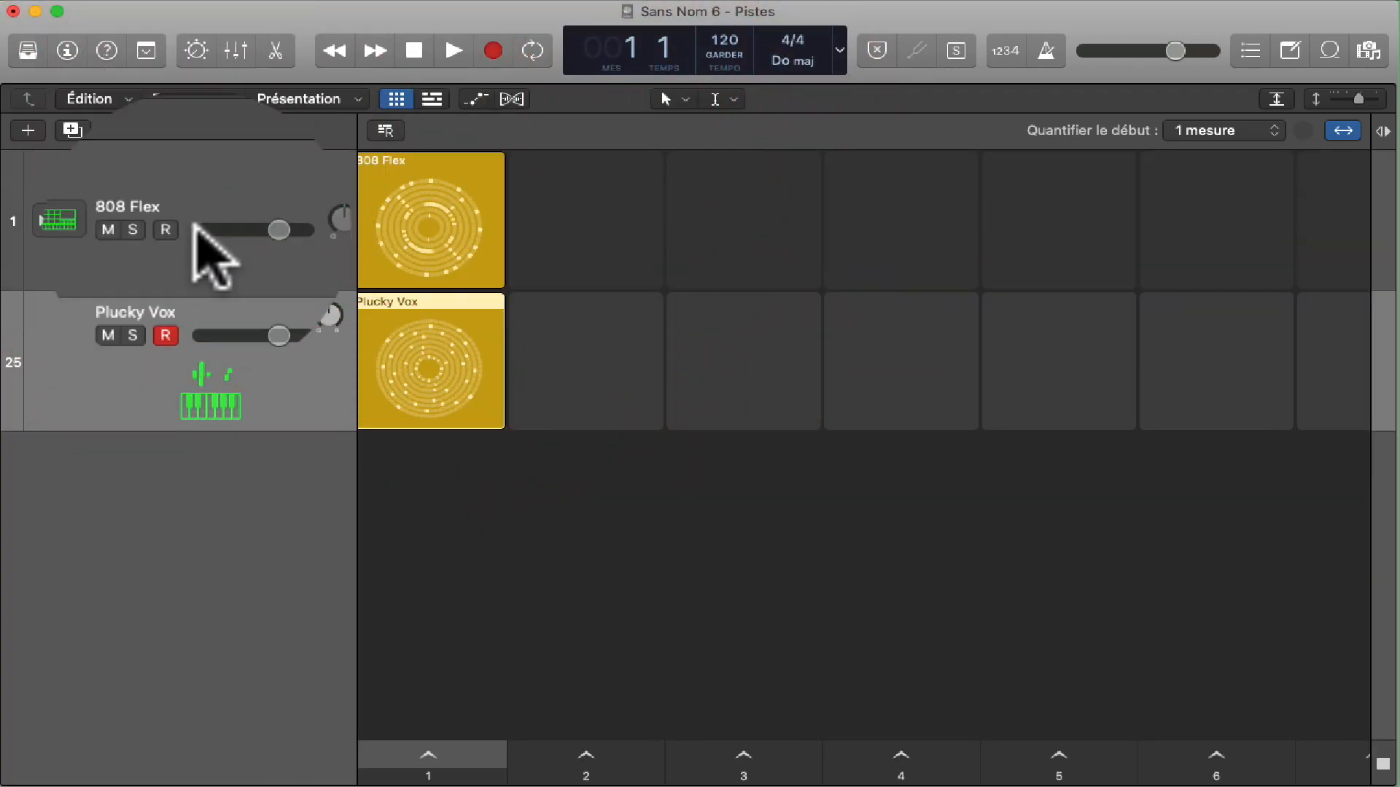
left_click(423, 759)
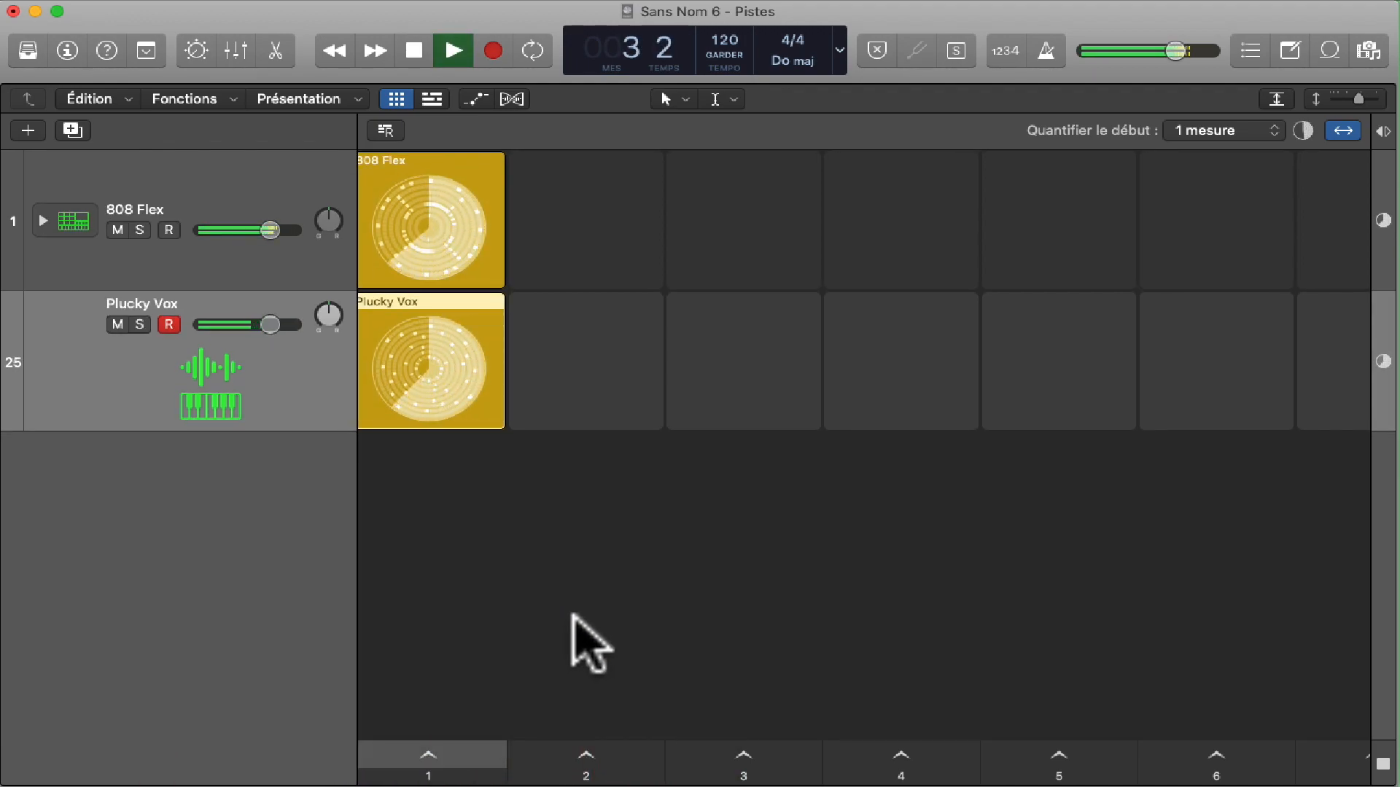
mouse_move(492, 186)
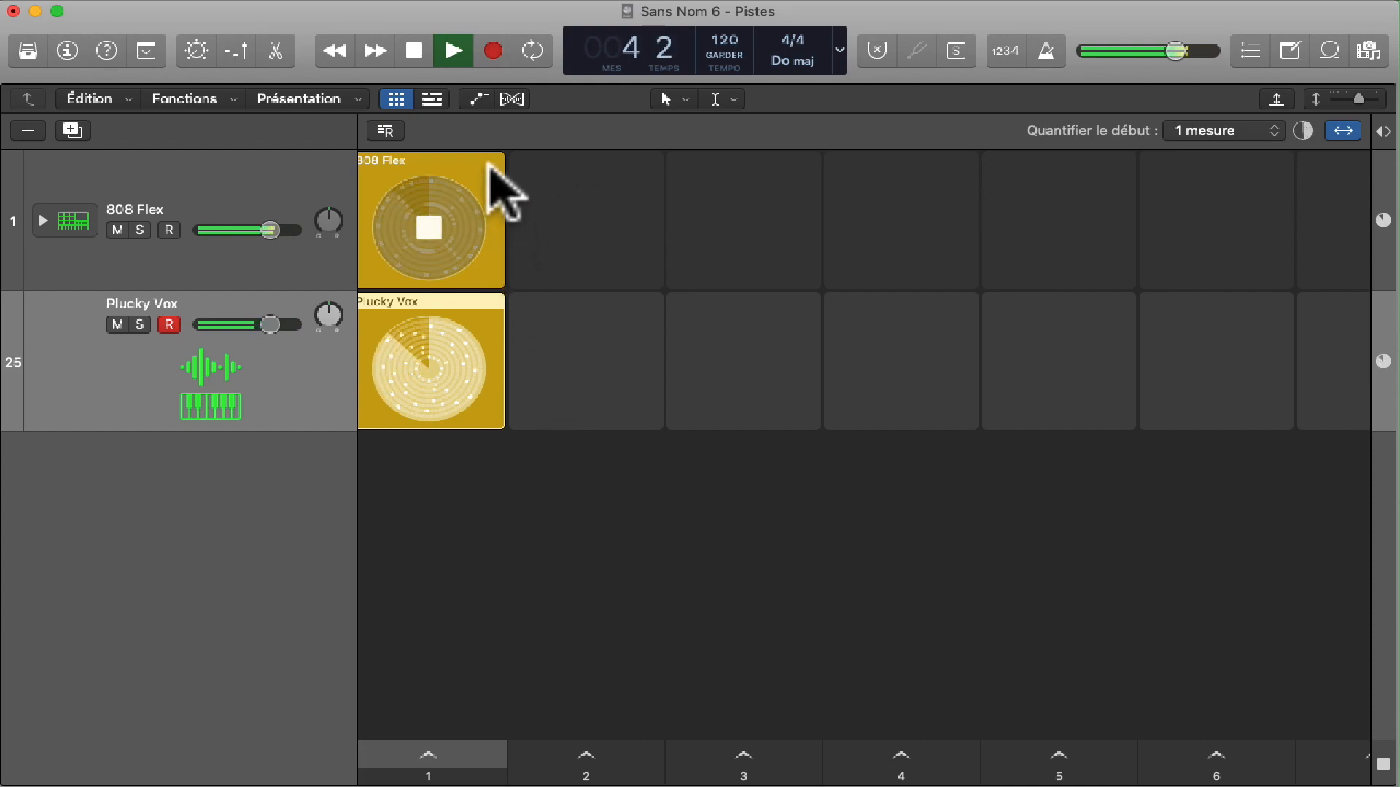
left_click(484, 268)
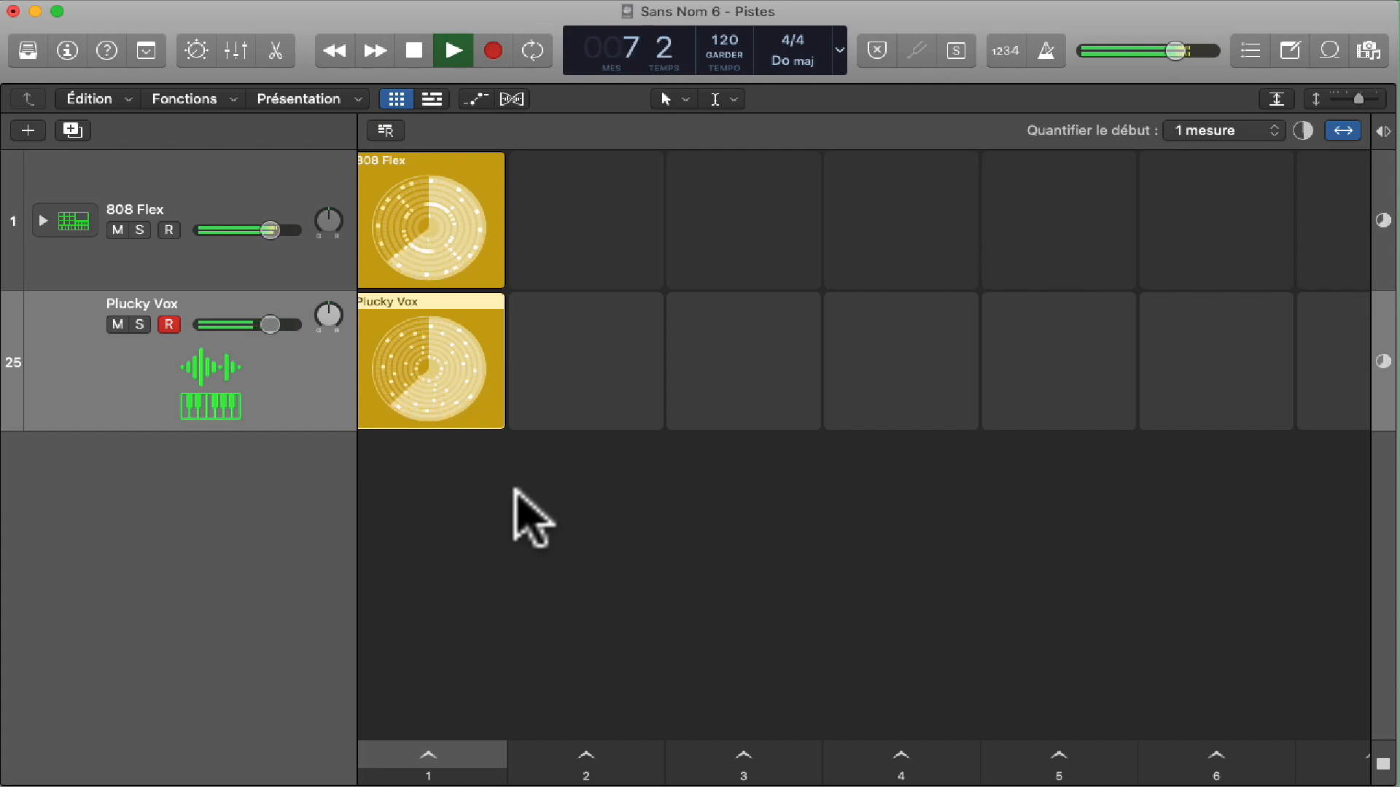
left_click(431, 755)
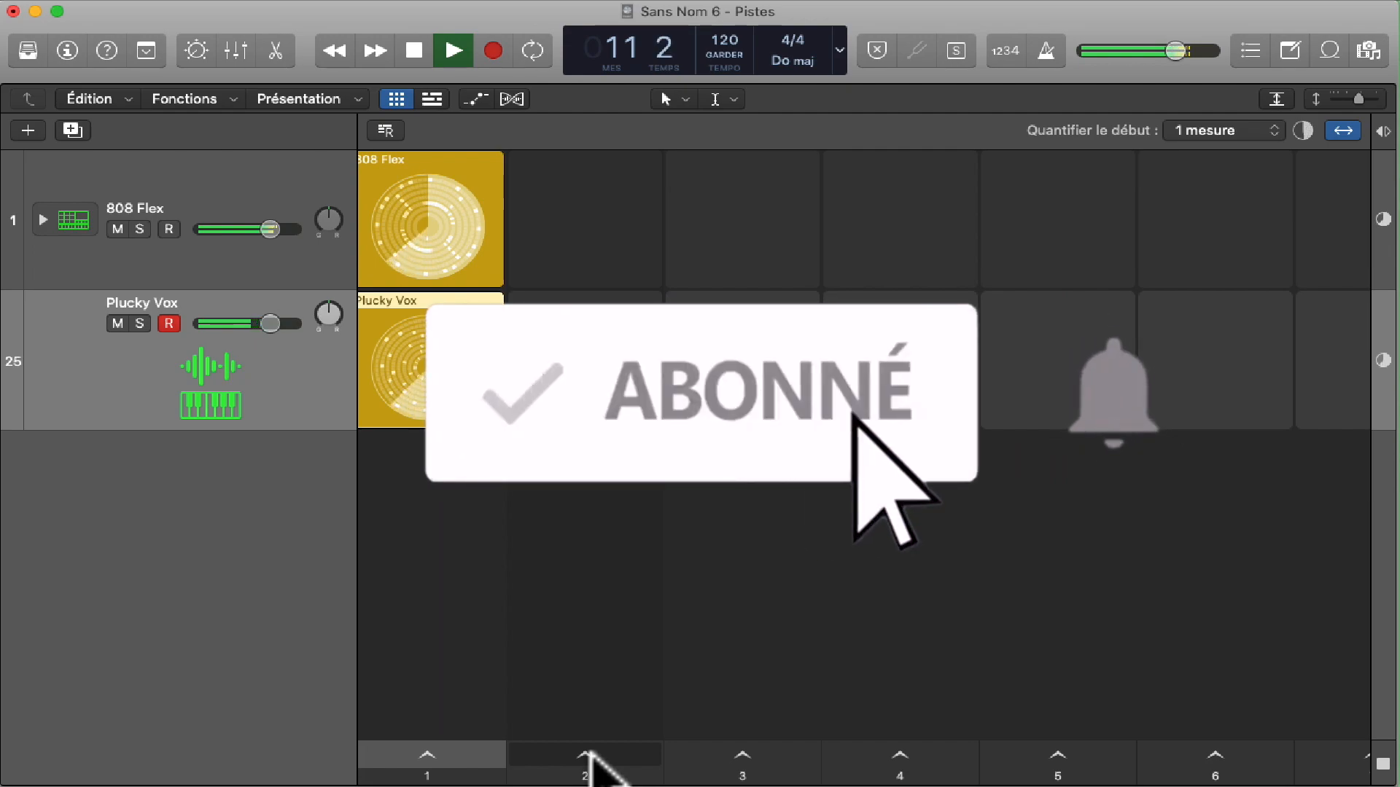
left_click(590, 758)
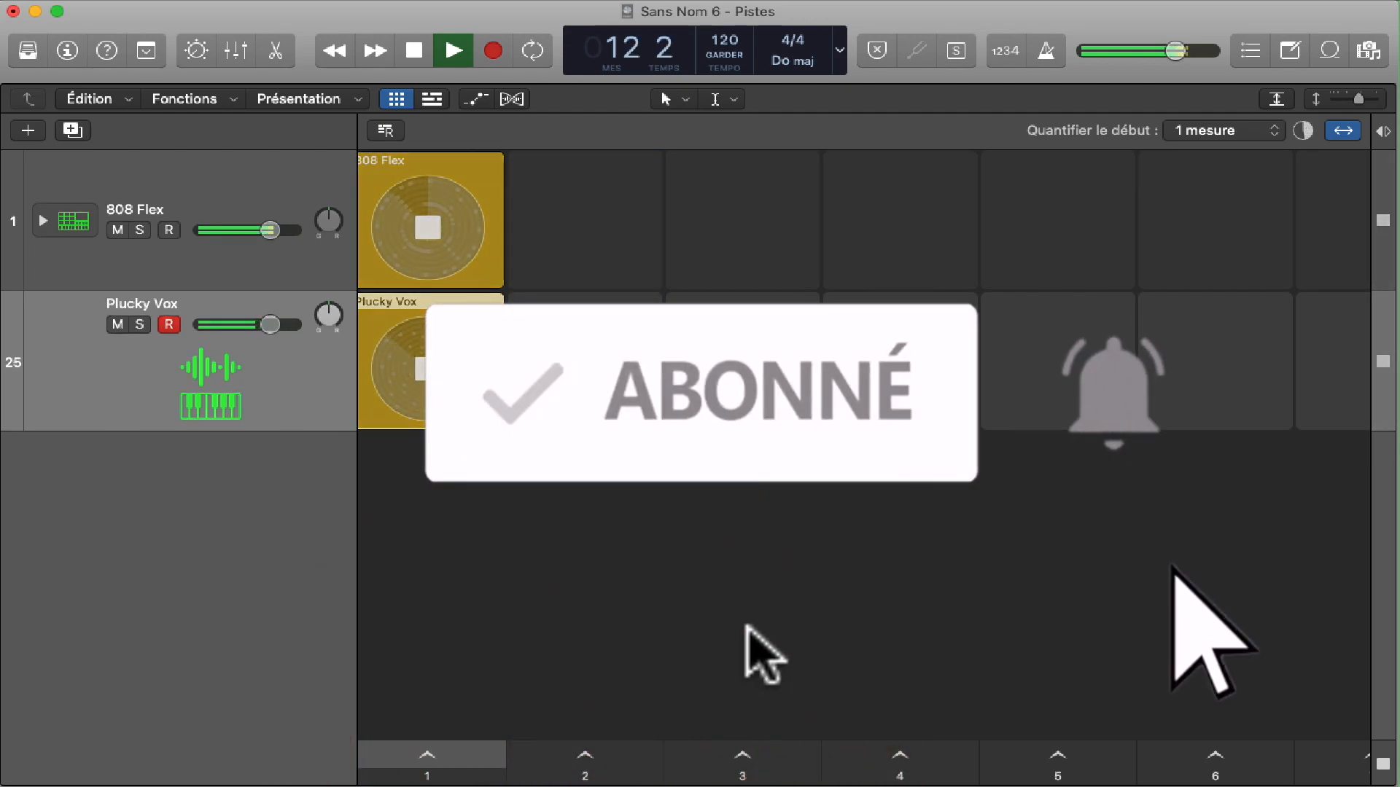